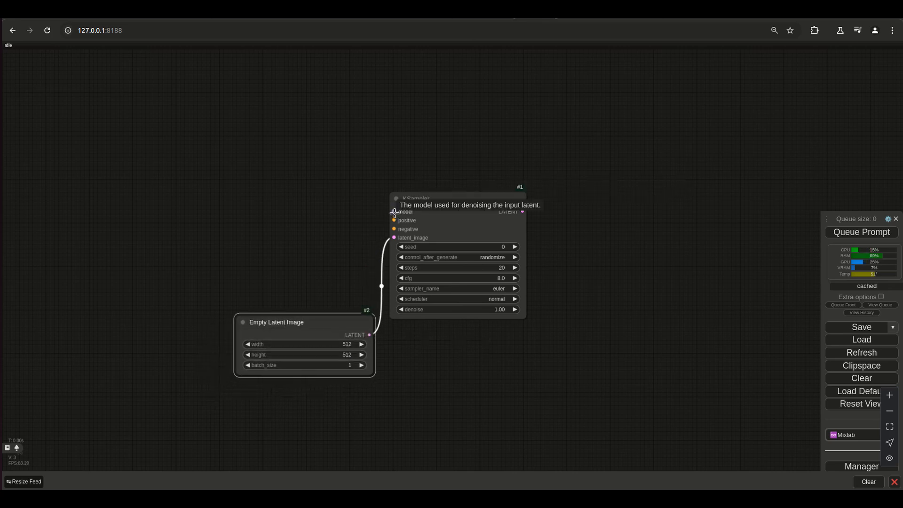
Step: Add a UNETLoader node to the KSampler's model input and place it well clear of the sampler
drag(394, 212, 255, 169)
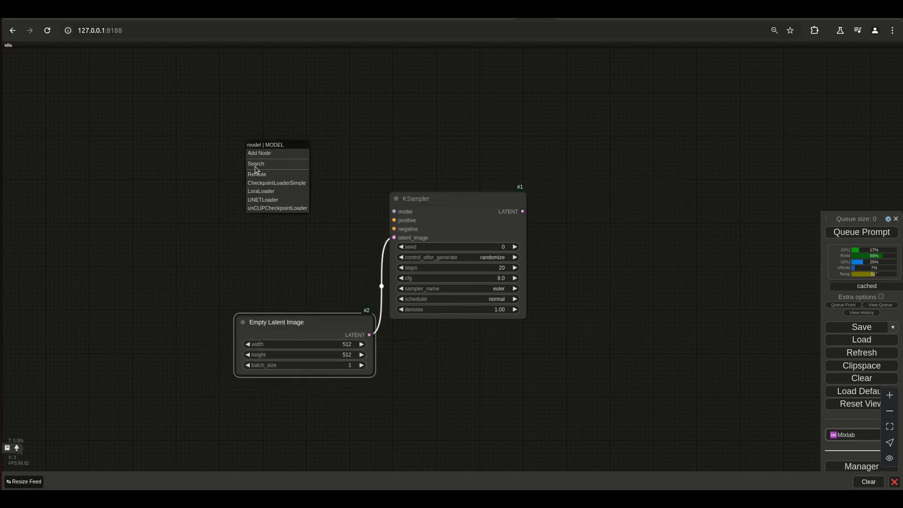
click(282, 199)
drag(336, 152, 137, 150)
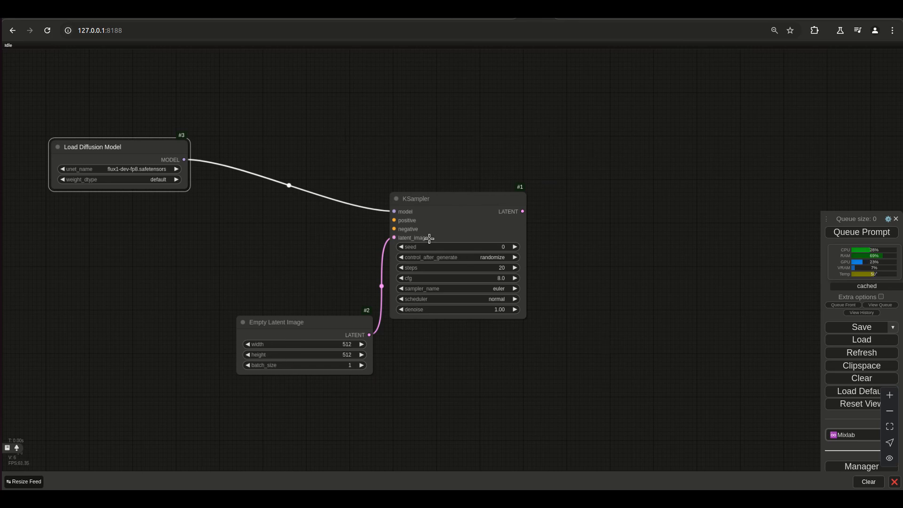
Step: Add a VAE Decode node to the KSampler's latent output and feed its vae input from a new VAELoader node
drag(525, 212, 619, 235)
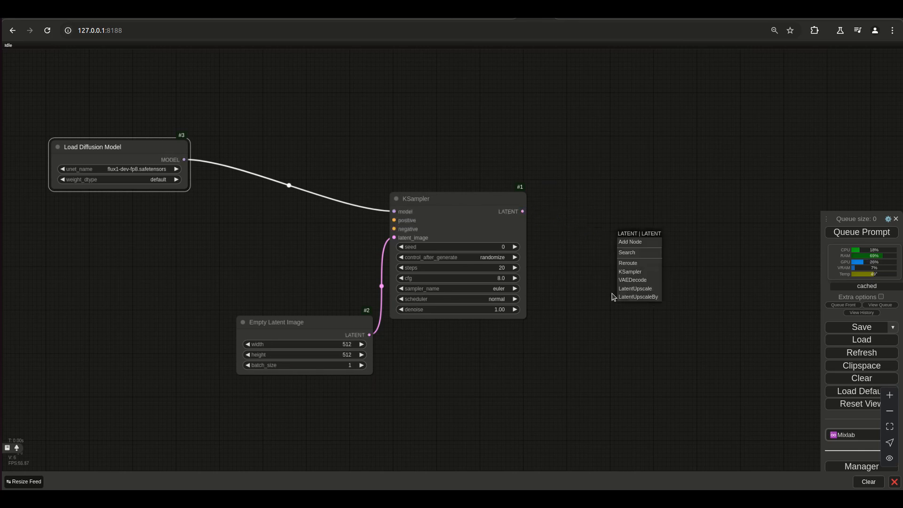
click(637, 283)
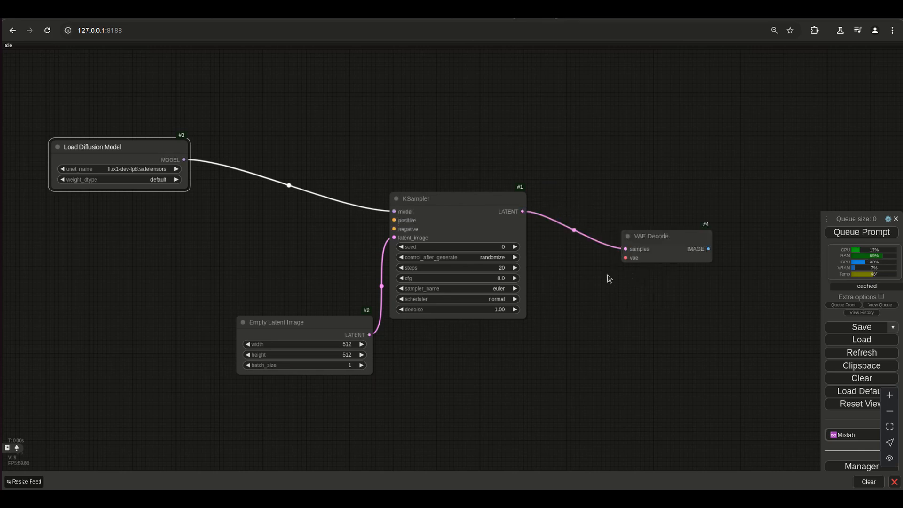
drag(625, 258, 26, 282)
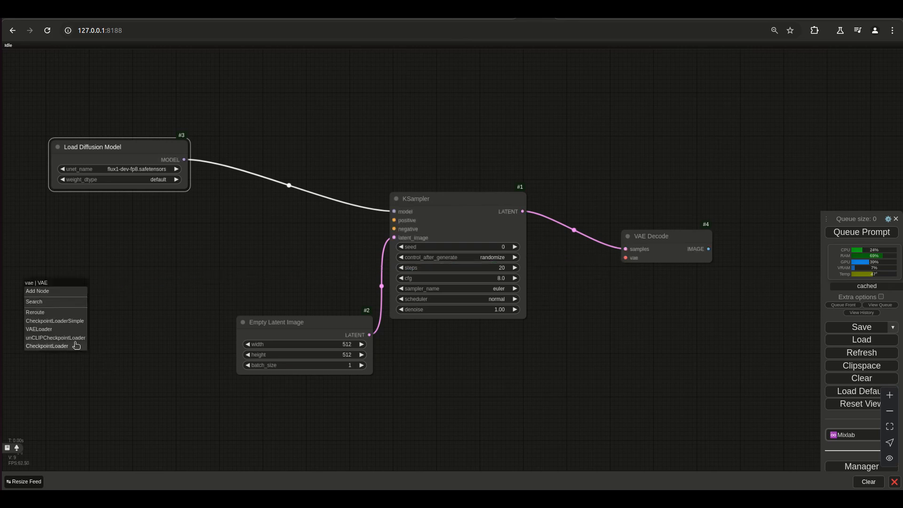
click(61, 329)
scroll(133, 292, left, 2)
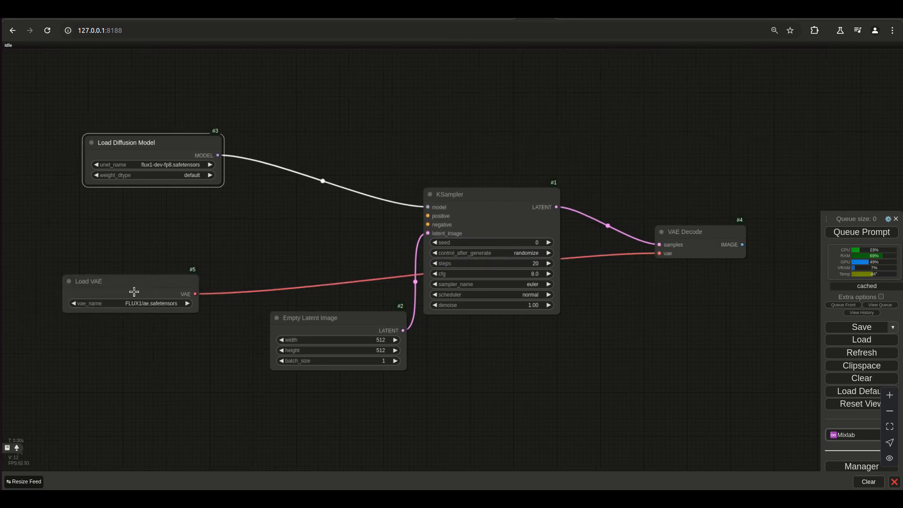
Step: Reposition the Load VAE and Empty Latent Image nodes to leave room below the Load Diffusion Model node
drag(144, 279, 180, 246)
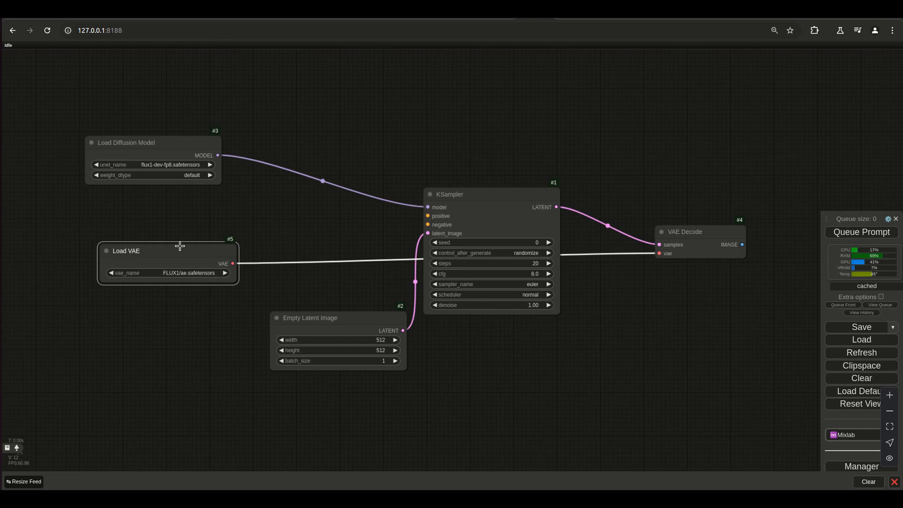
drag(179, 246, 179, 296)
drag(315, 323, 315, 363)
Step: Add a DualCLIPLoader (GGUF) node of type flux feeding a CLIPTextEncodeFlux node, and position the encoder beside the loaders
double_click(125, 244)
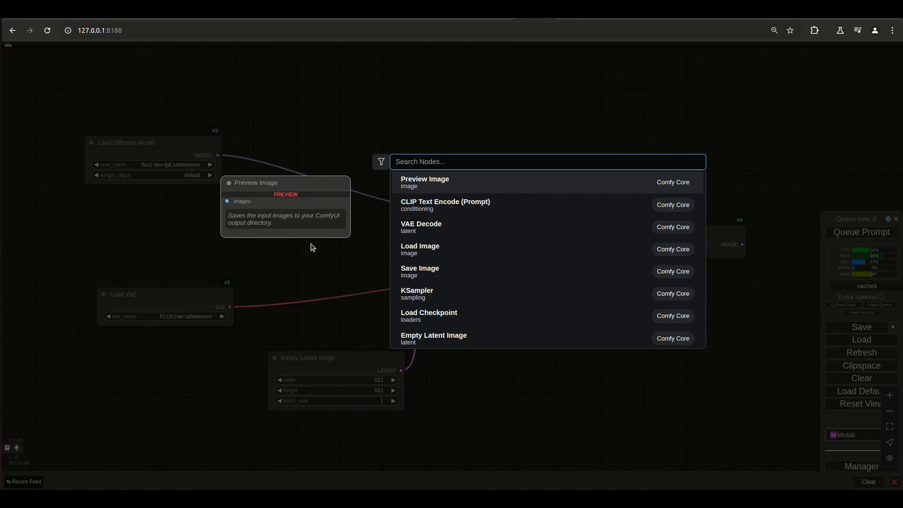
text(flux)
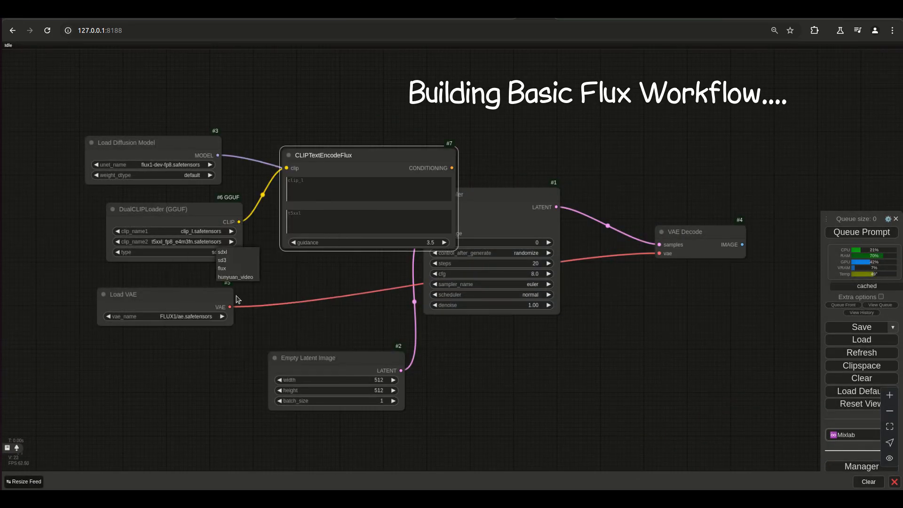
click(220, 252)
drag(333, 157, 260, 181)
Step: Add a Preview Image node to the VAE Decode's image output
drag(664, 193, 646, 280)
click(663, 345)
Step: Set the KSampler's steps to 10
click(518, 225)
text(10)
key(Return)
Step: Set the Empty Latent Image to a width of 768 and a height of 1024
click(352, 358)
text(768)
key(Return)
click(351, 368)
text(1024)
key(Return)
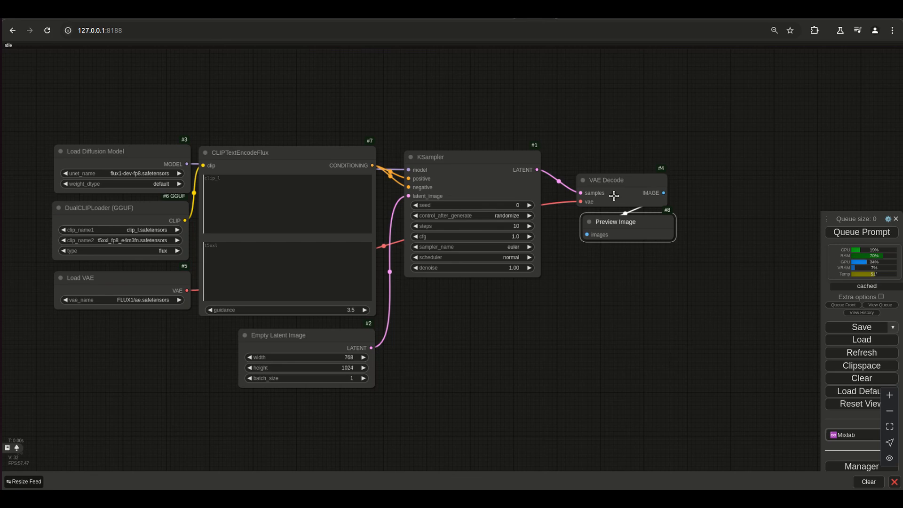
Step: Move the VAE Decode and Preview Image nodes closer to the KSampler
drag(603, 183, 578, 158)
drag(610, 222, 579, 197)
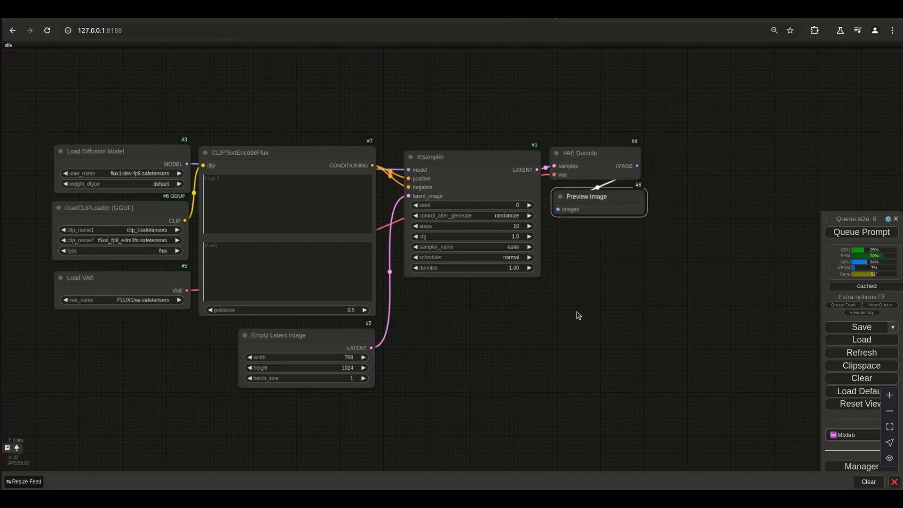
Step: Enter the t5xxl prompt "A Koala bear wearing a kangol hat in a tree." and queue the generation
click(349, 288)
scroll(437, 363, up, 3)
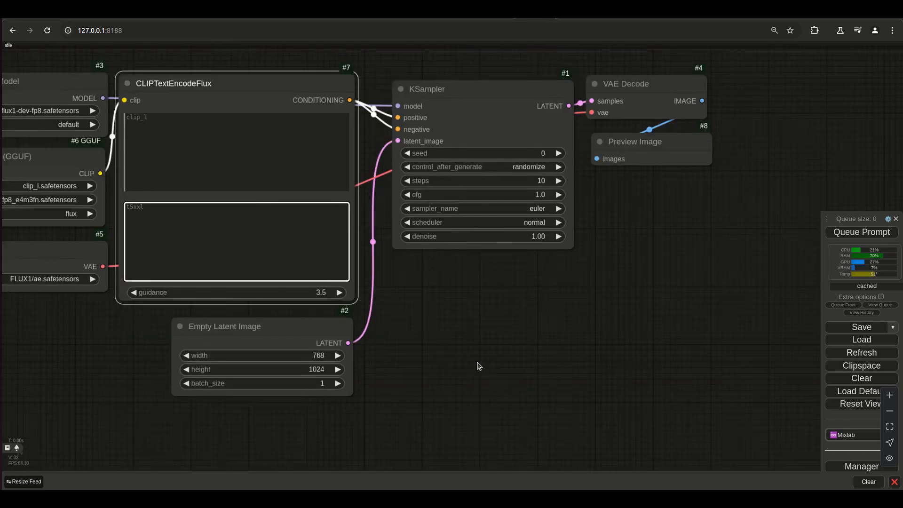
drag(477, 364, 596, 391)
click(295, 259)
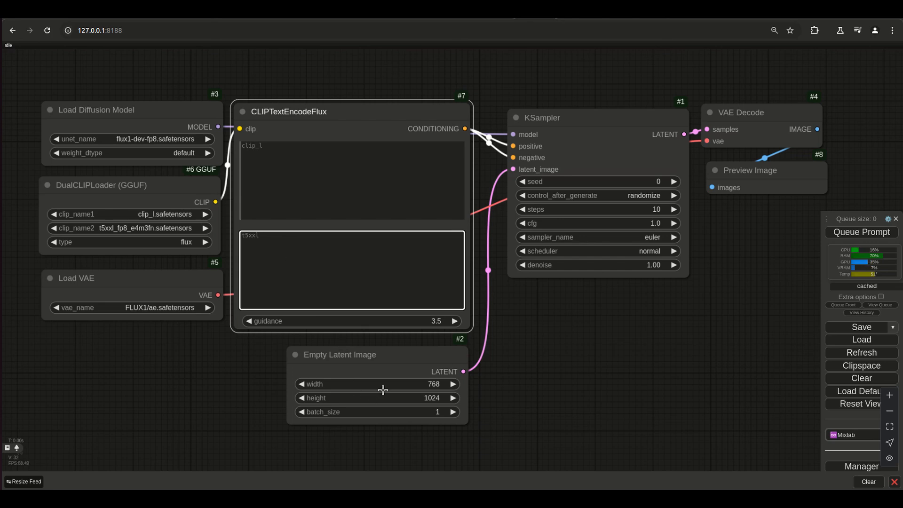
text(A)
key(BackSpace)
key(BackSpace)
key(BackSpace)
text(aring a kangol hat)
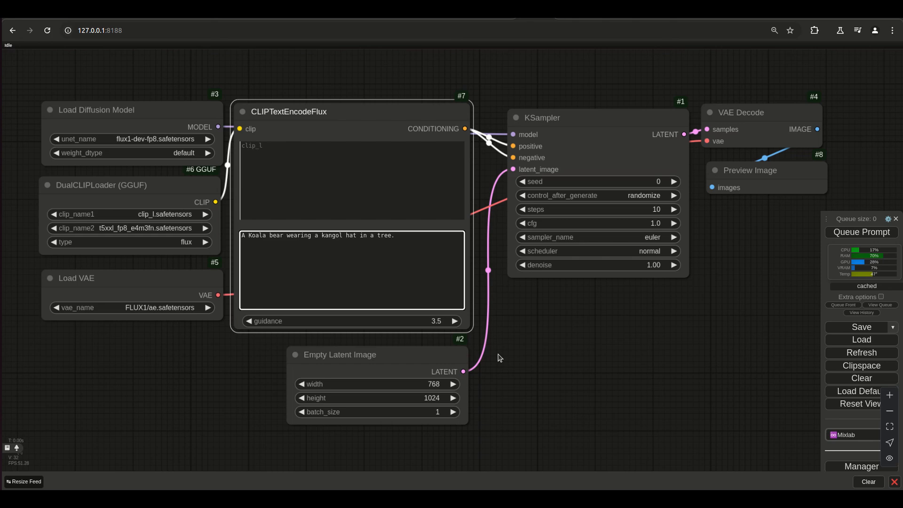
click(849, 235)
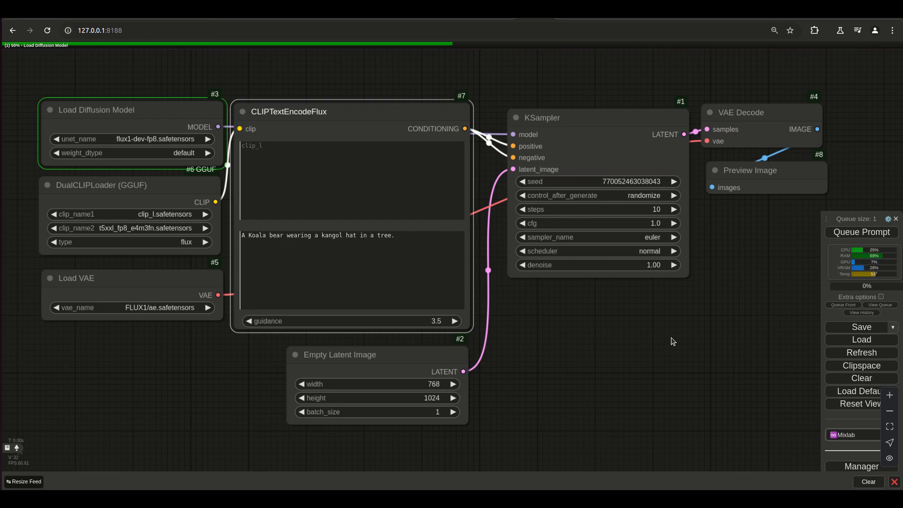
Step: Add a Load Image node and place it in the empty area below the basic Flux workflow
drag(607, 405, 571, 288)
scroll(571, 289, down, 4)
drag(571, 342, 460, 360)
double_click(446, 365)
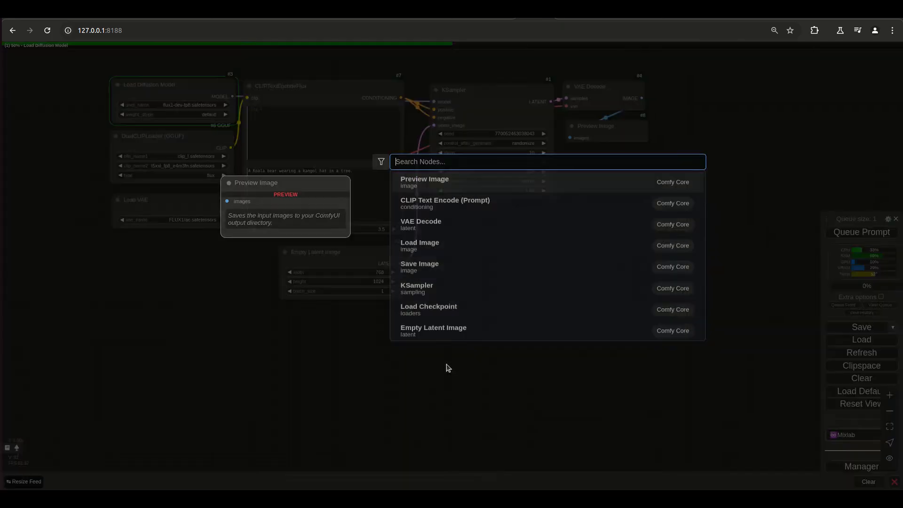
click(415, 249)
drag(479, 363, 474, 321)
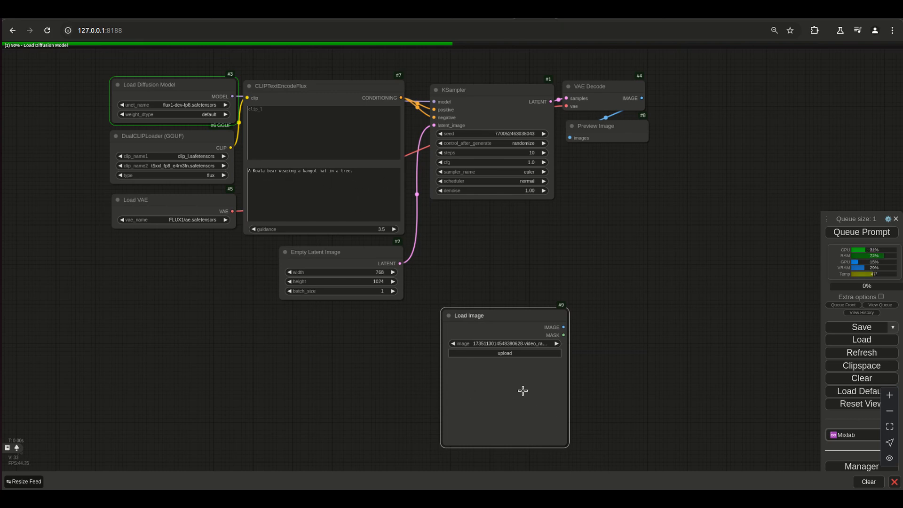
drag(514, 322, 470, 359)
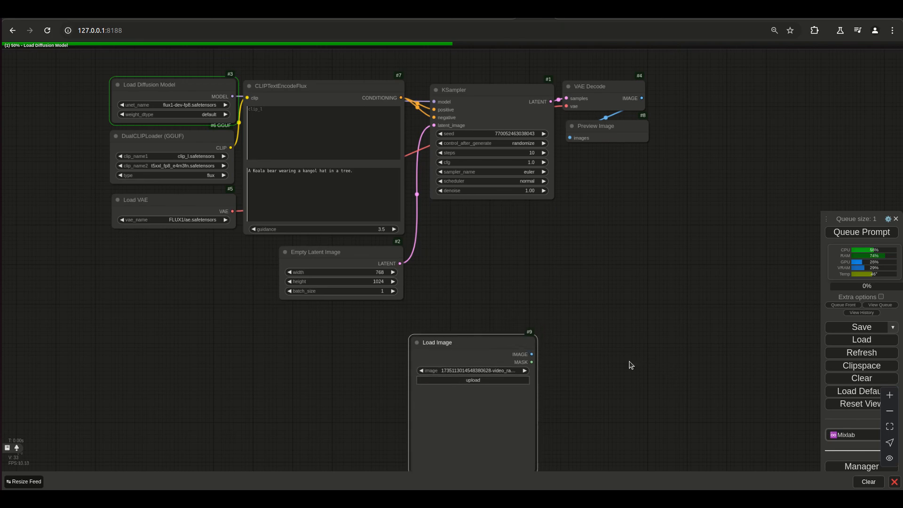
Step: Add a VAEEncodeForInpaint node to the Load Image node's image output
drag(644, 381, 578, 366)
drag(467, 338, 558, 324)
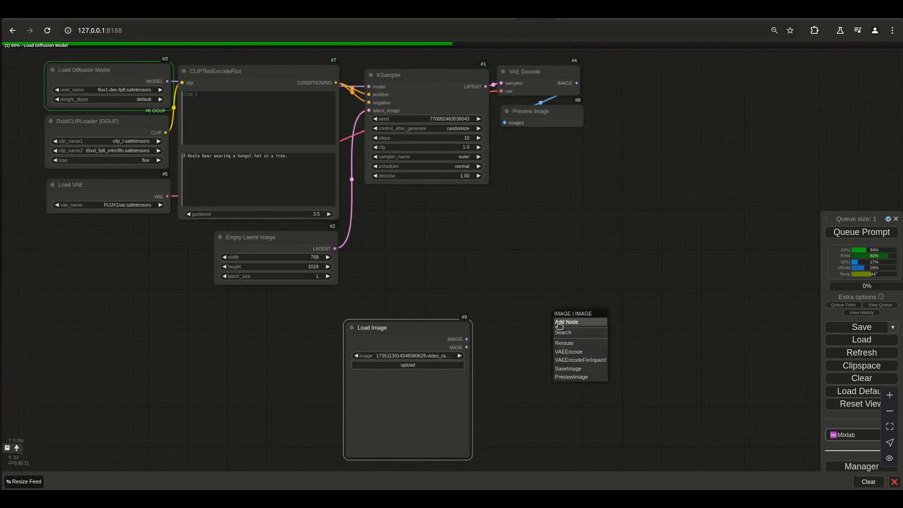
click(587, 361)
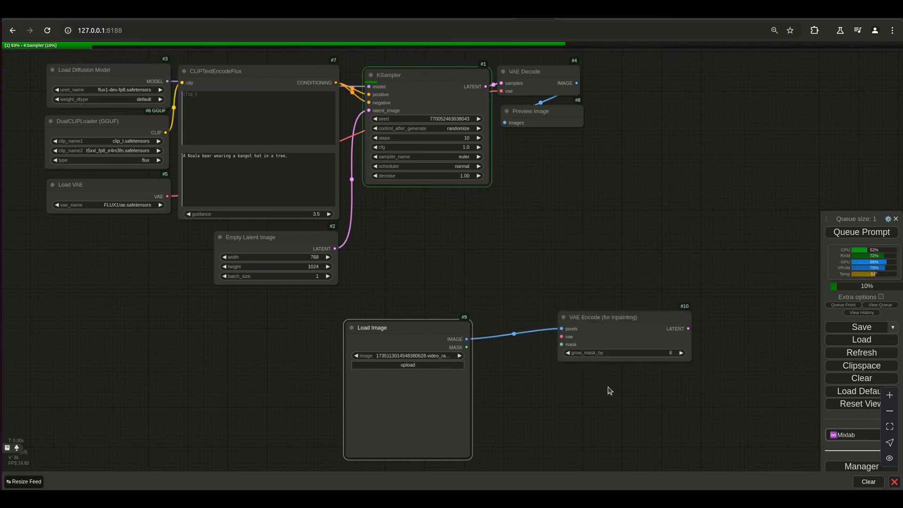
Step: Replace "kangol hat" with "beanie" in the t5xxl prompt and queue another generation
scroll(617, 333, up, 3)
scroll(617, 329, down, 2)
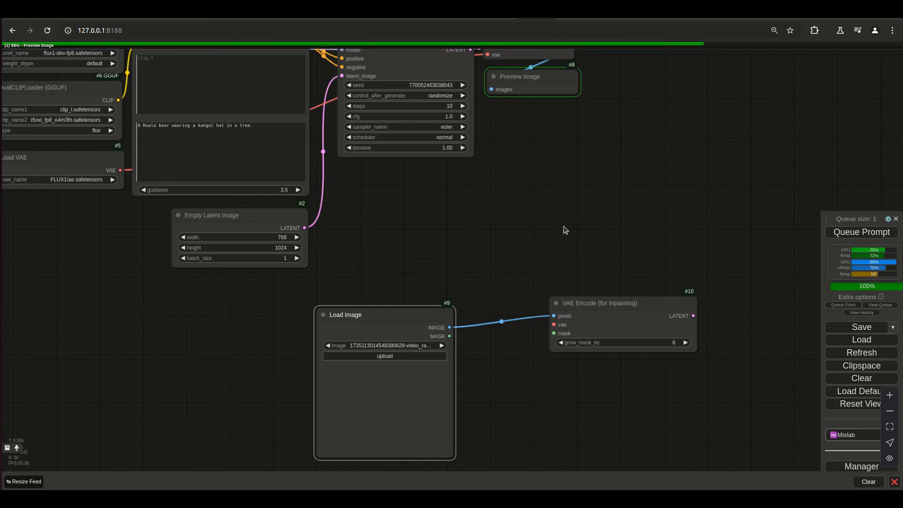
drag(401, 240, 461, 288)
scroll(461, 288, up, 3)
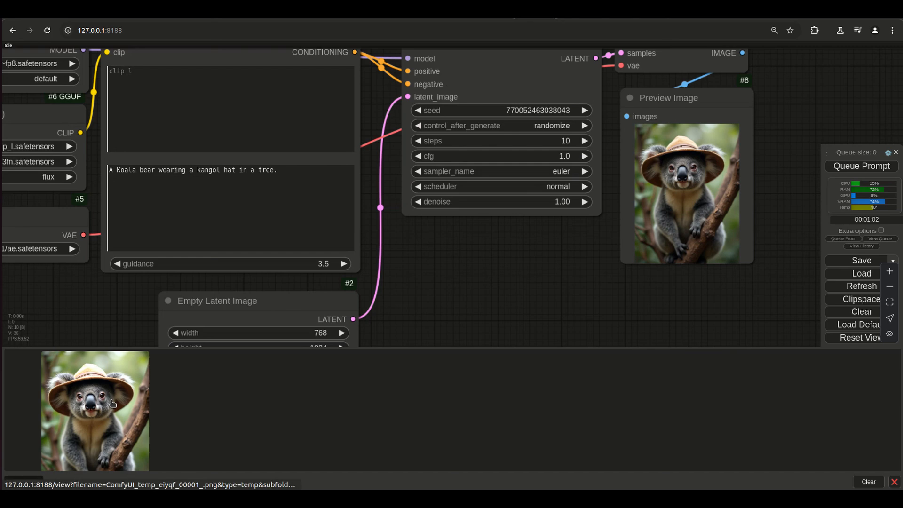
double_click(218, 169)
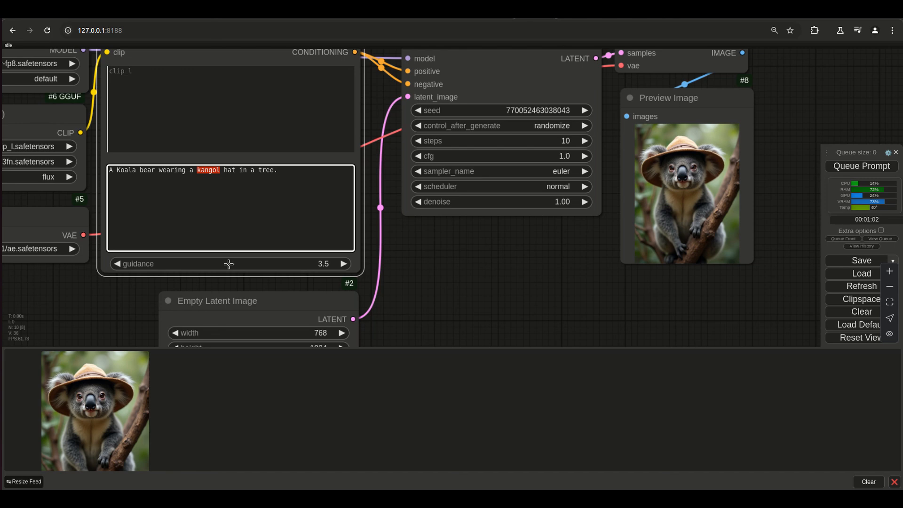
text(beanie)
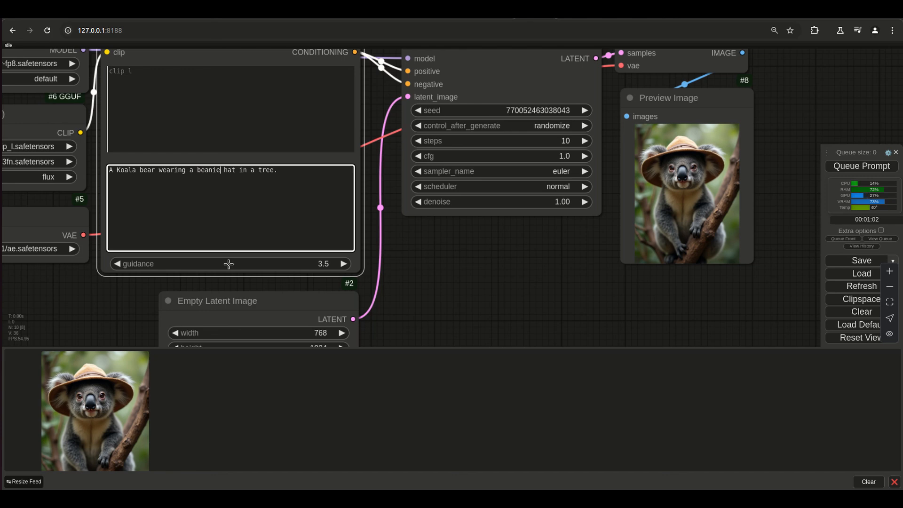
key(Delete)
key(Delete)
key(Delete)
key(Delete)
key(ctrl+Return)
Step: Add a Pad Image for Outpainting node near the Load Image node
scroll(462, 234, down, 3)
scroll(498, 186, down, 3)
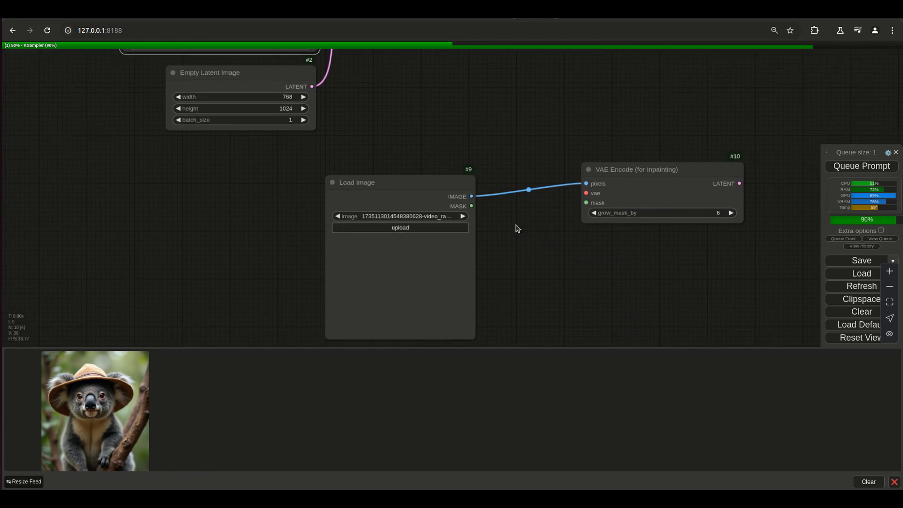
scroll(517, 228, right, 2)
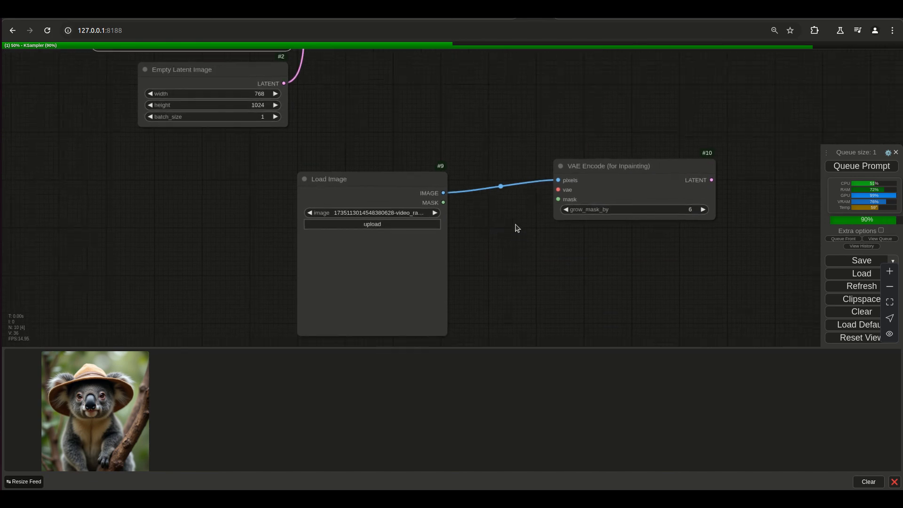
double_click(511, 260)
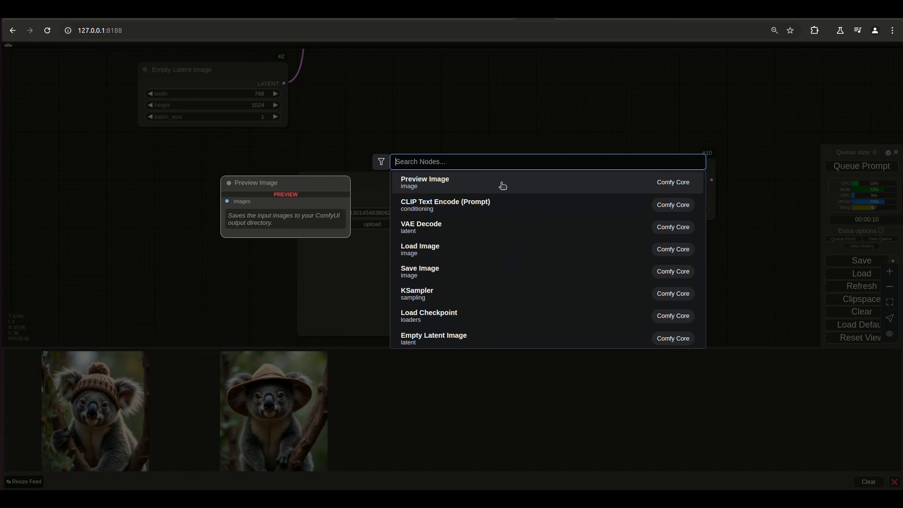
text(in)
key(BackSpace)
key(BackSpace)
text(outpaint)
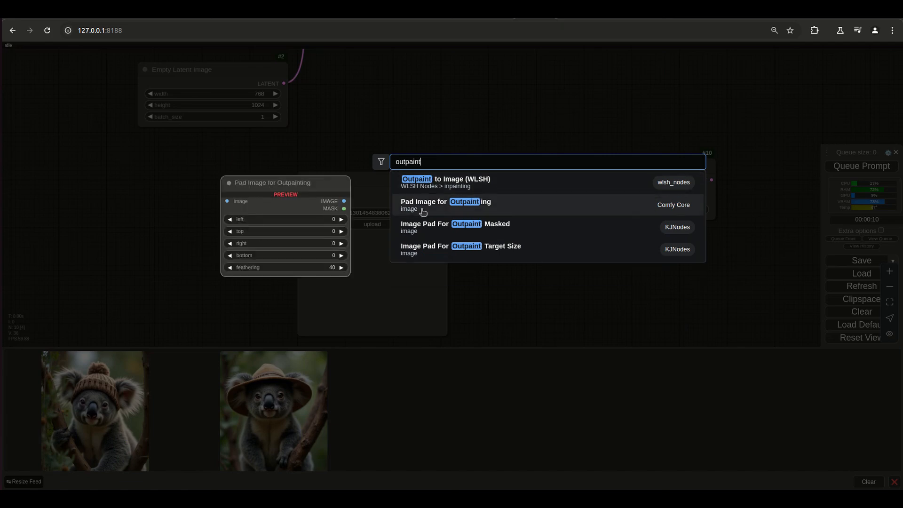
click(423, 211)
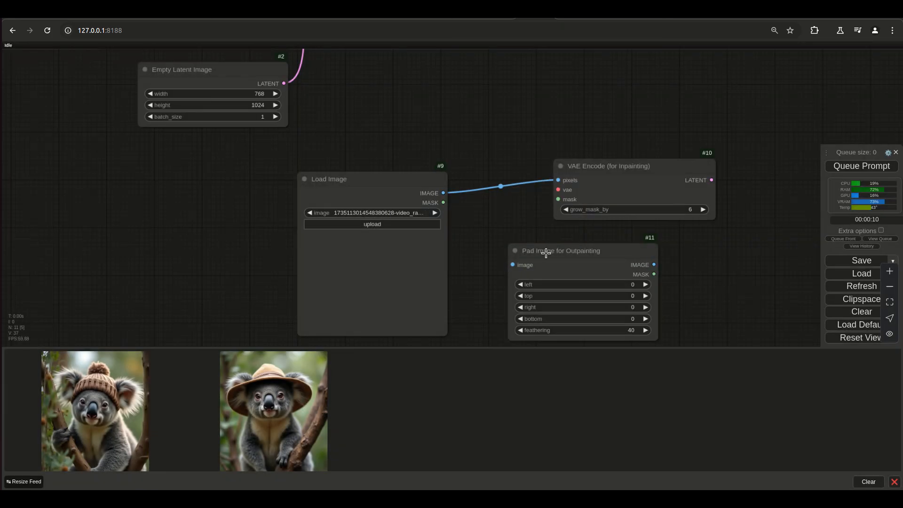
Step: Spread out the Load Image, Pad Image for Outpainting and VAE Encode (for Inpainting) nodes to make room for wiring
drag(558, 258, 510, 232)
drag(602, 171, 644, 164)
drag(376, 179, 318, 170)
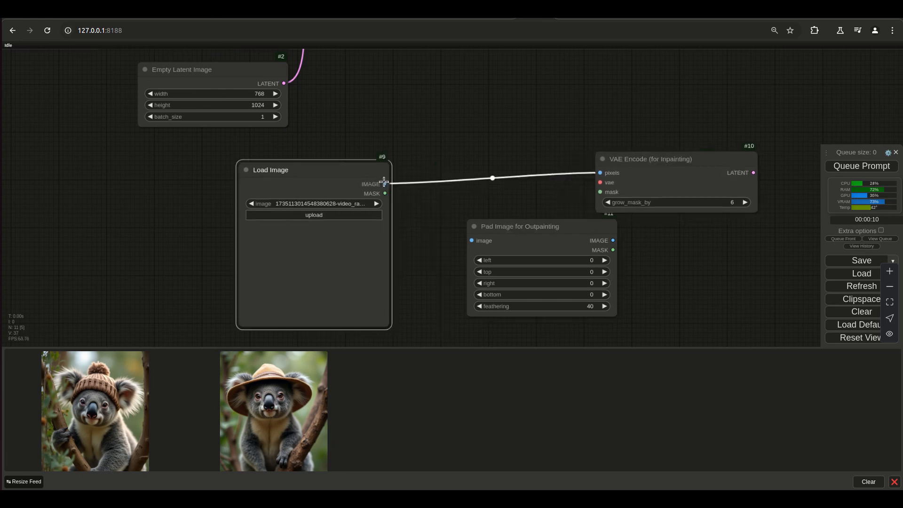
Step: Wire Load Image through Pad Image for Outpainting into the pixels and mask inputs of VAE Encode (for Inpainting), aligning the padding node between them
drag(385, 184, 473, 240)
drag(590, 227, 600, 173)
drag(532, 248, 599, 191)
drag(489, 222, 527, 164)
Step: Add a second KSampler node to the latent output of VAE Encode (for Inpainting)
drag(542, 126, 373, 235)
scroll(424, 145, down, 4)
scroll(373, 235, up, 4)
drag(571, 283, 600, 174)
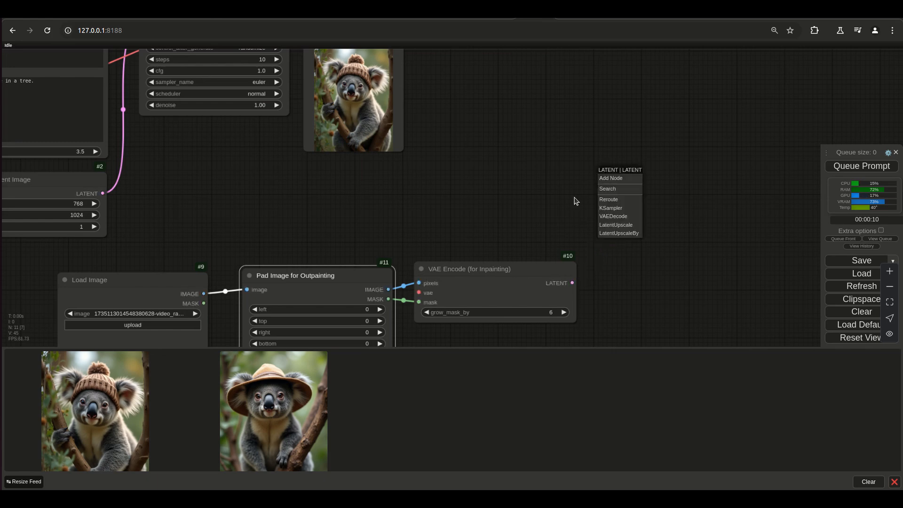
click(611, 208)
scroll(544, 125, down, 5)
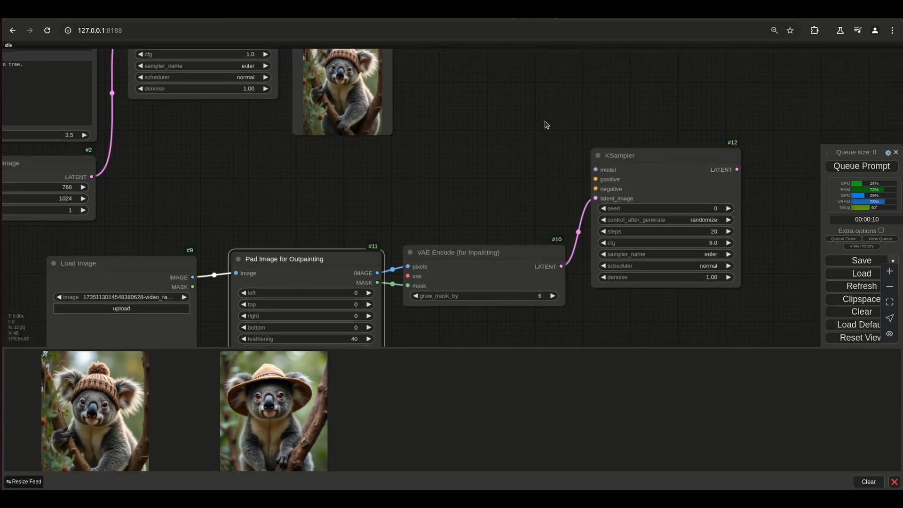
drag(469, 155, 487, 211)
drag(635, 226, 588, 186)
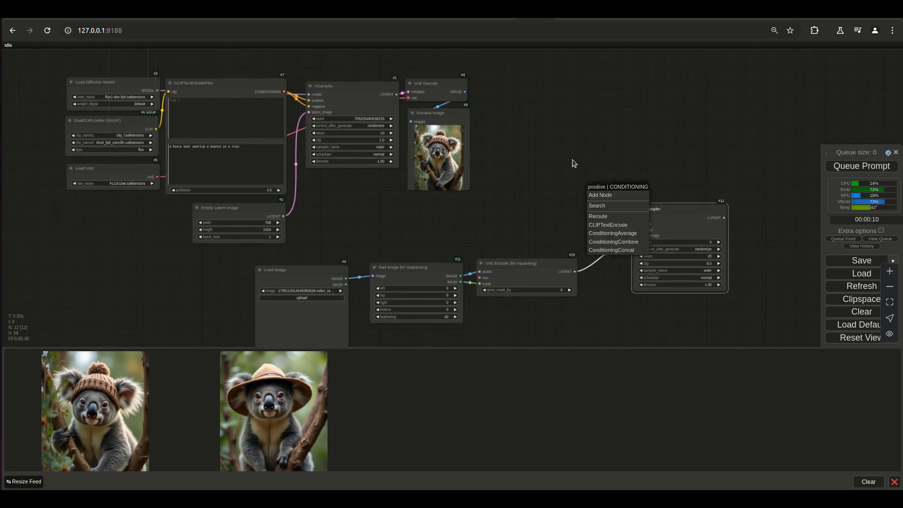
click(545, 187)
Step: Add a second CLIPTextEncodeFlux node and place it in the free space between the preview and the second KSampler
double_click(528, 217)
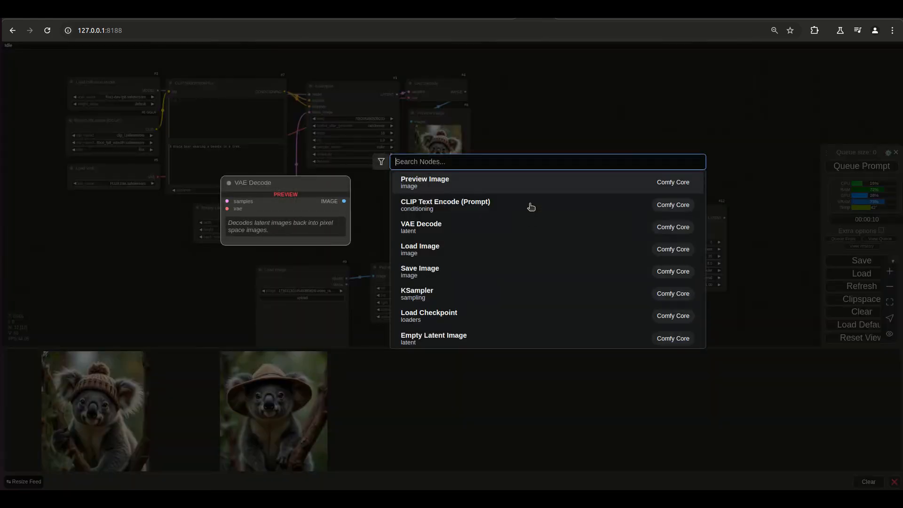
text(fluxclip)
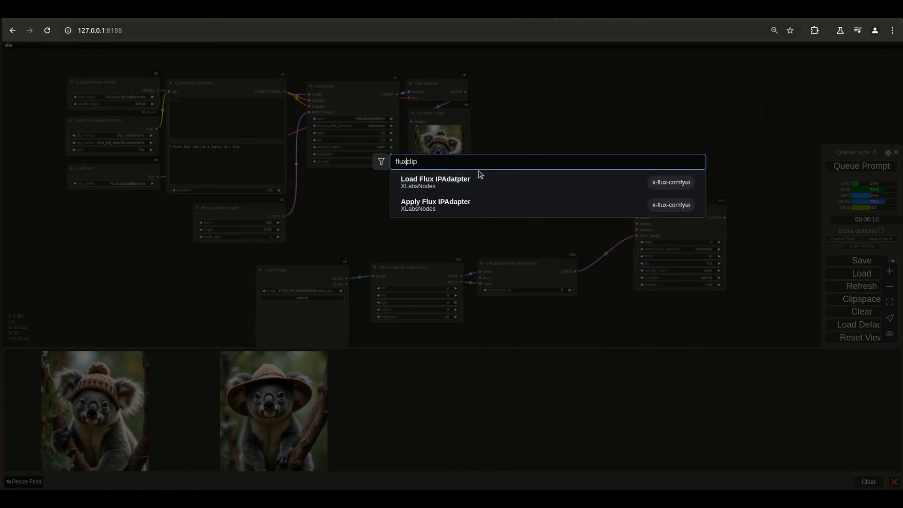
click(479, 184)
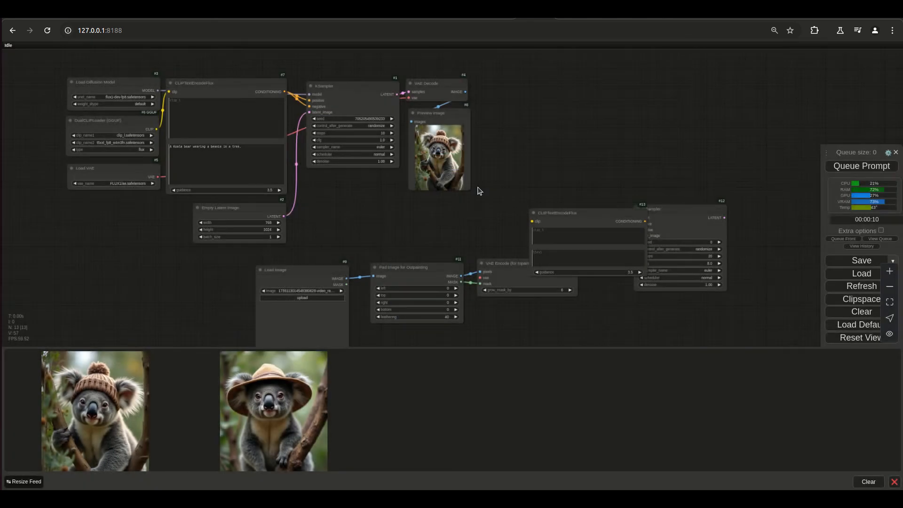
drag(586, 213, 547, 119)
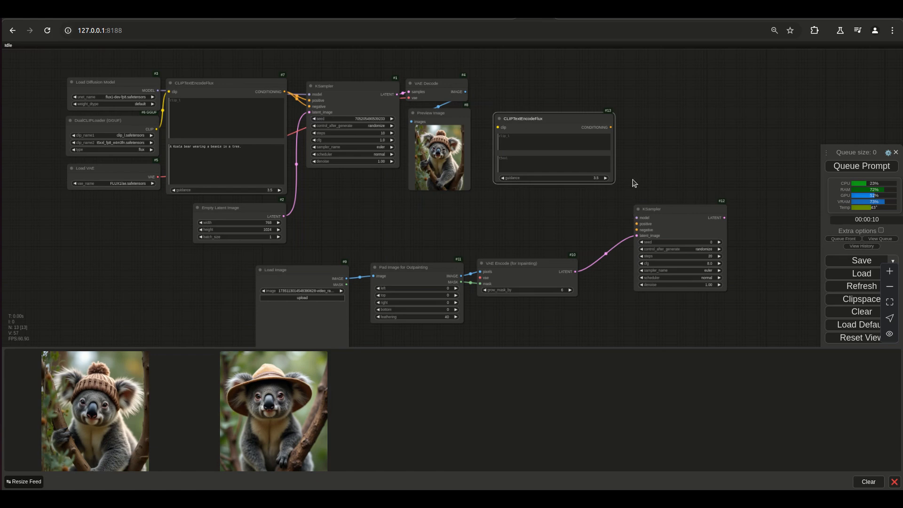
Step: Connect the new CLIPTextEncodeFlux conditioning to the second KSampler's positive and negative inputs, moving the text node close to the sampler
drag(632, 179, 534, 250)
drag(468, 278, 470, 199)
drag(459, 125, 491, 153)
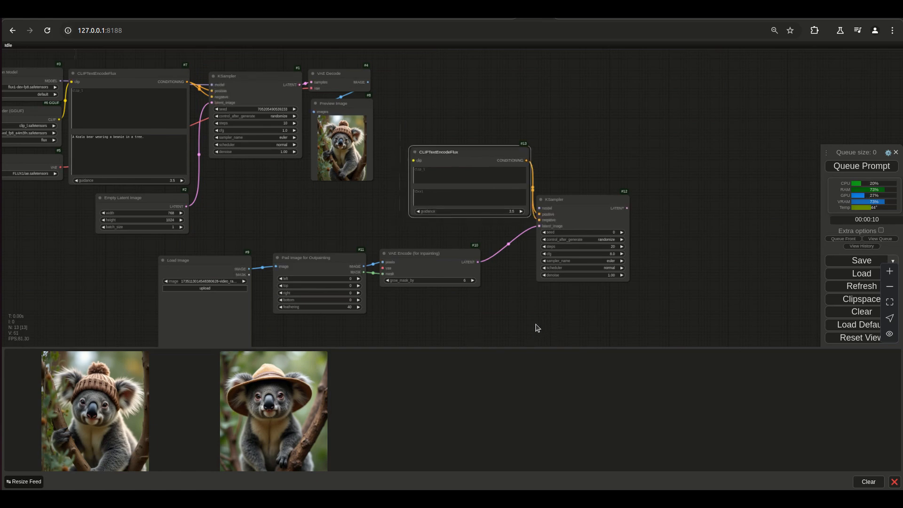
Step: Route the Load Diffusion Model output through a Reroute node into the second KSampler's model input
drag(78, 227, 113, 237)
drag(95, 90, 447, 99)
click(462, 128)
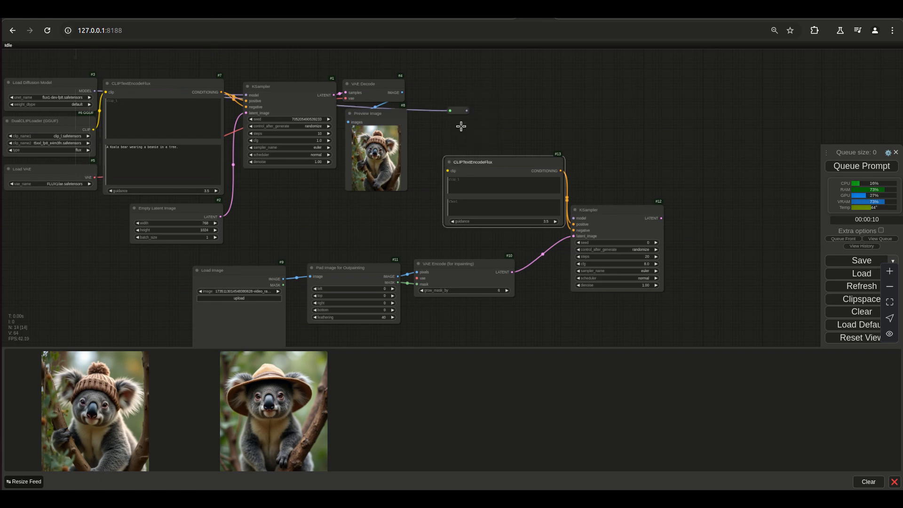
drag(466, 110, 573, 218)
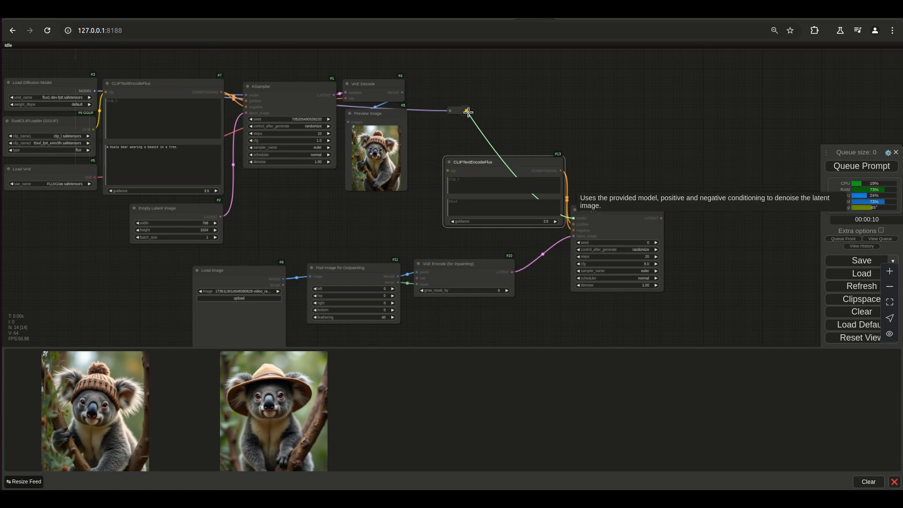
Step: Route the Load VAE output through a Reroute node into VAE Encode (for Inpainting), placing the reroute above Pad Image for Outpainting
drag(95, 178, 437, 146)
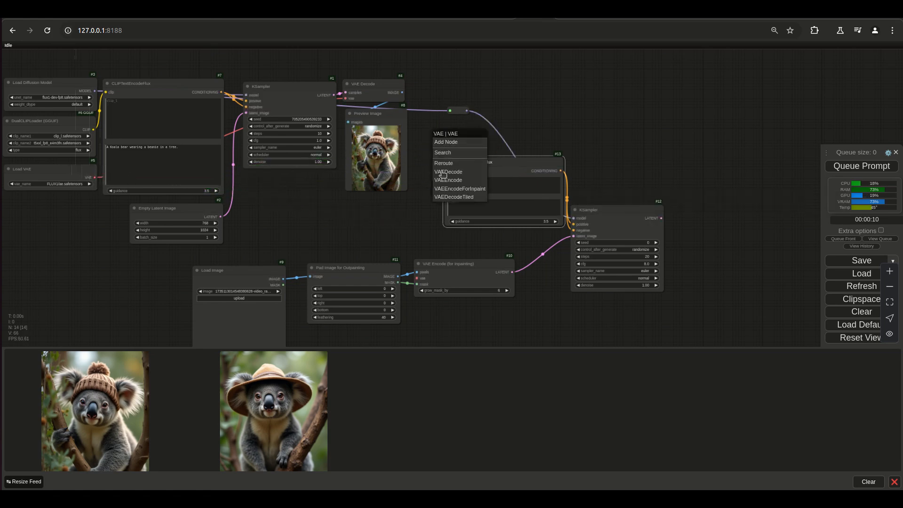
click(462, 160)
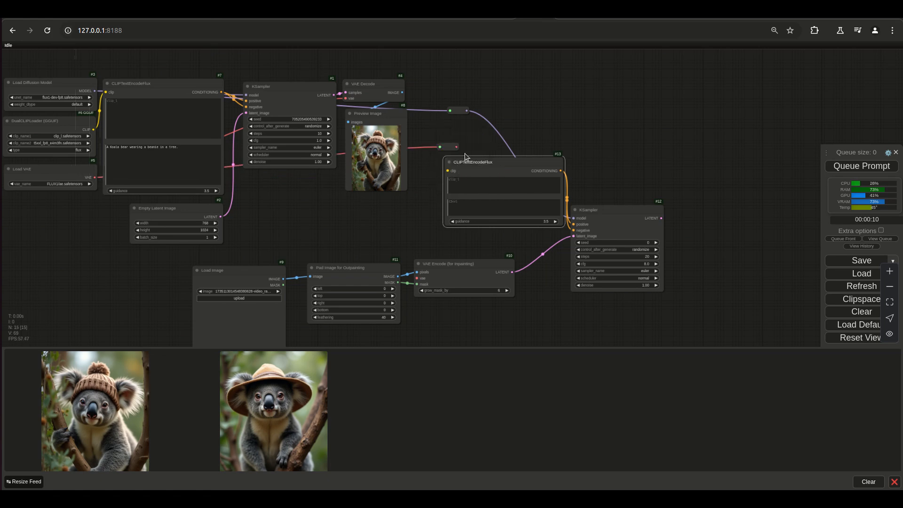
drag(456, 147, 439, 261)
drag(451, 147, 359, 224)
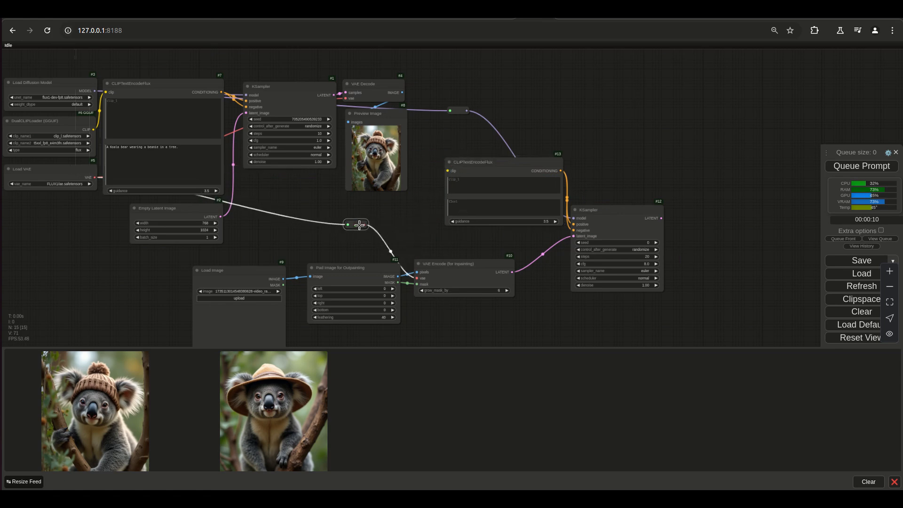
Step: Add a VAE Decode node to the second KSampler's latent output and feed its vae input from the VAE reroute
drag(660, 218, 679, 229)
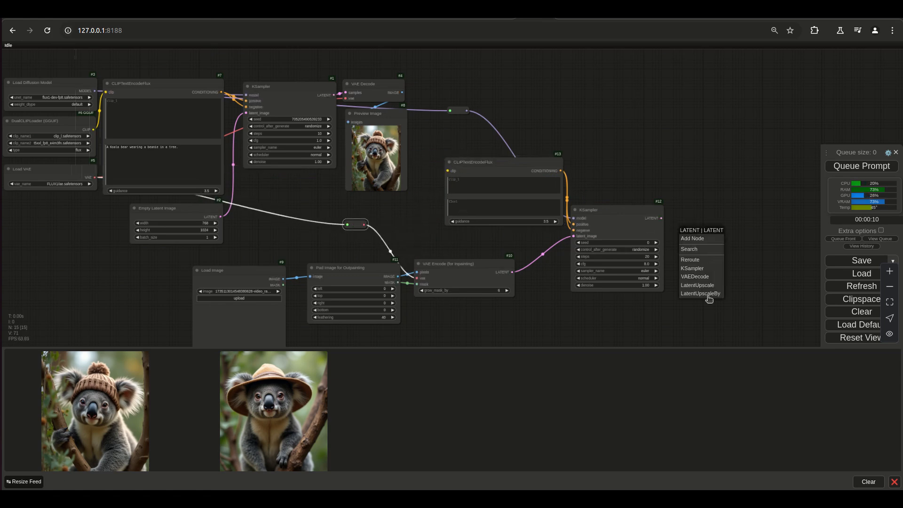
click(703, 278)
drag(688, 250, 407, 217)
Step: Move the model reroute down next to the VAE reroute
drag(466, 110, 530, 79)
click(498, 78)
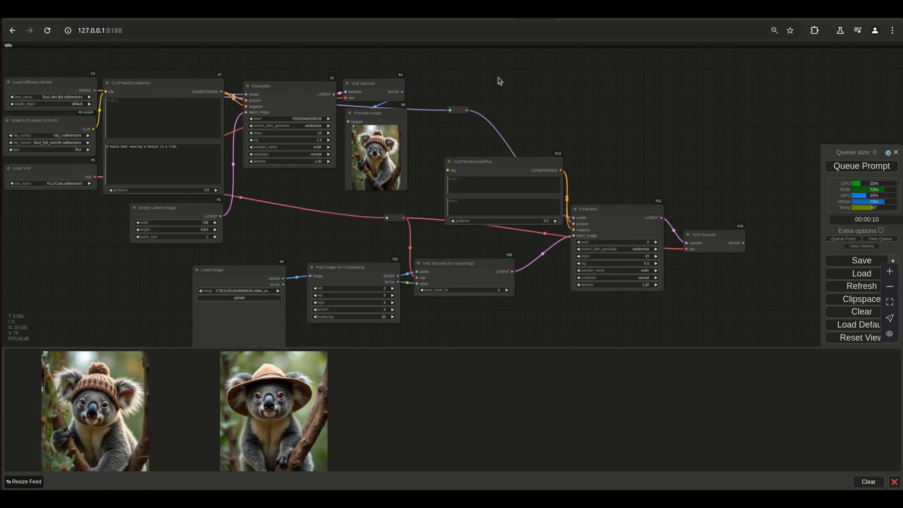
drag(457, 110, 376, 216)
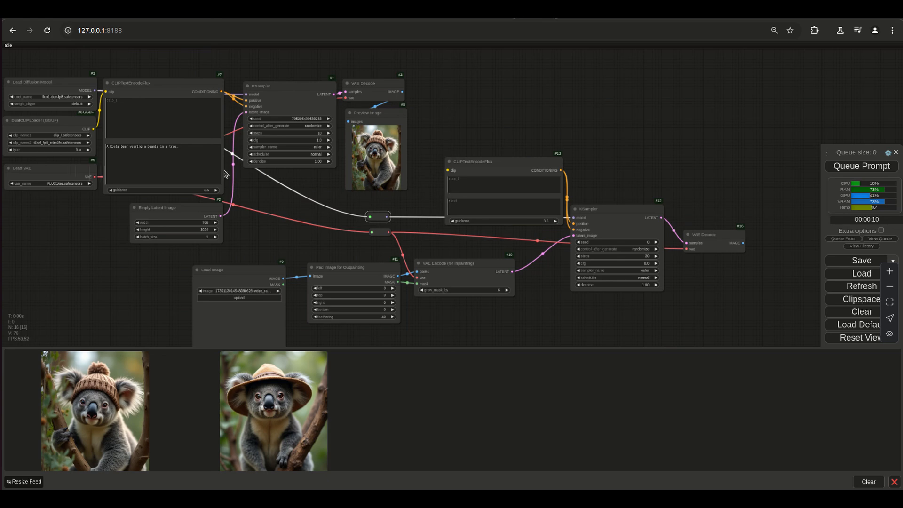
Step: Route the DualCLIPLoader output through a Reroute node into the second CLIPTextEncodeFlux's clip input and stack the three reroutes neatly
drag(93, 129, 364, 191)
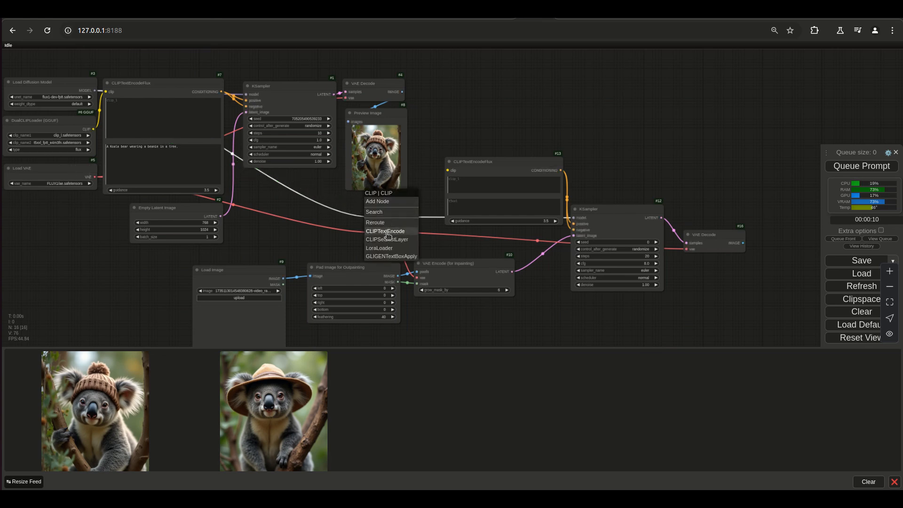
click(381, 221)
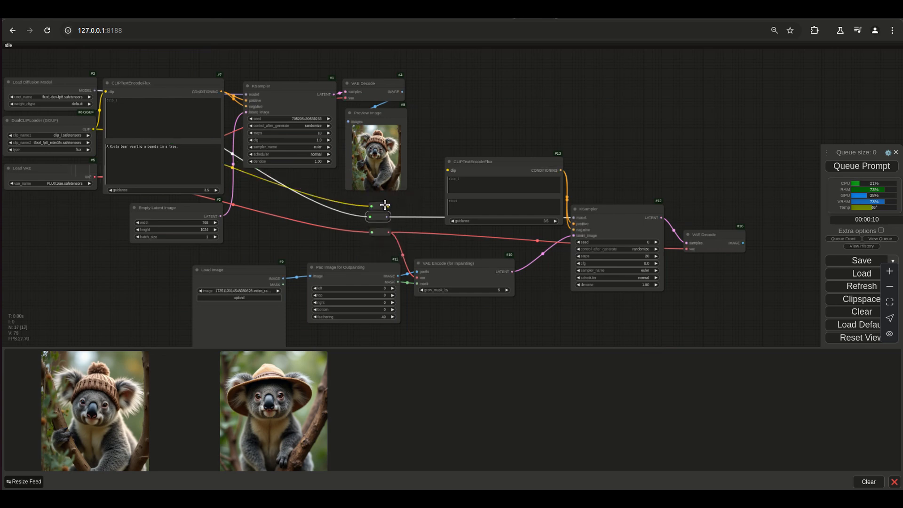
drag(382, 202, 448, 170)
mouse_move(378, 217)
mouse_down()
mouse_move(381, 247)
mouse_move(383, 229)
mouse_up()
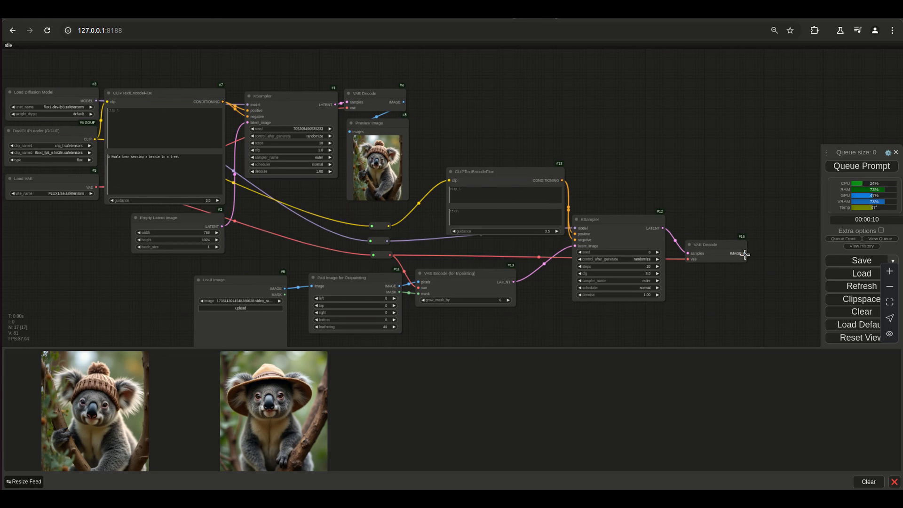
Step: Add a Preview Image node to the second VAE Decode's image output and place it directly beneath that node
drag(745, 255, 706, 306)
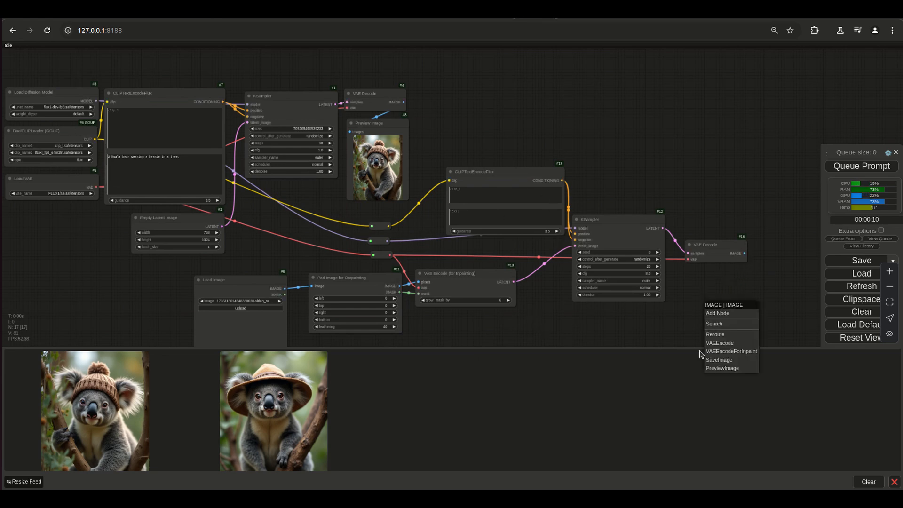
click(727, 369)
drag(731, 309, 711, 275)
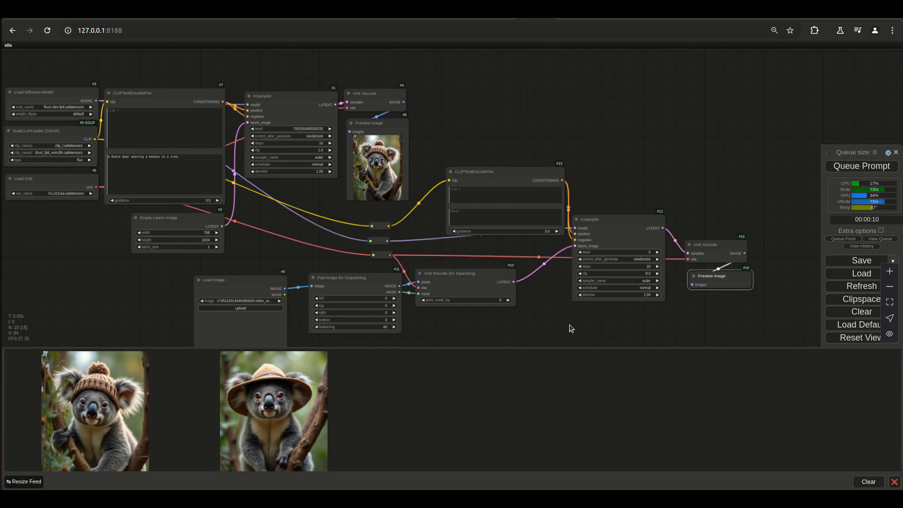
Step: Load the generated koala-in-a-beanie picture from the image feed into the Load Image node
scroll(558, 330, up, 5)
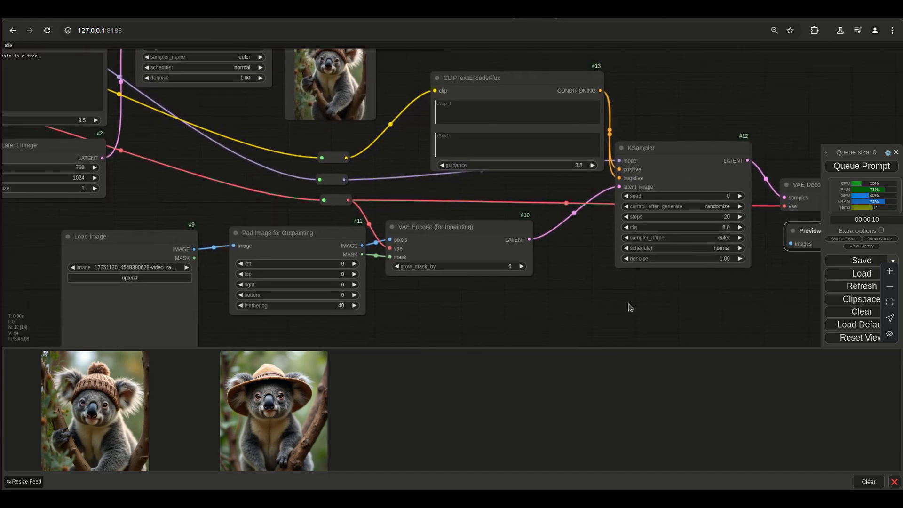
scroll(636, 300, down, 3)
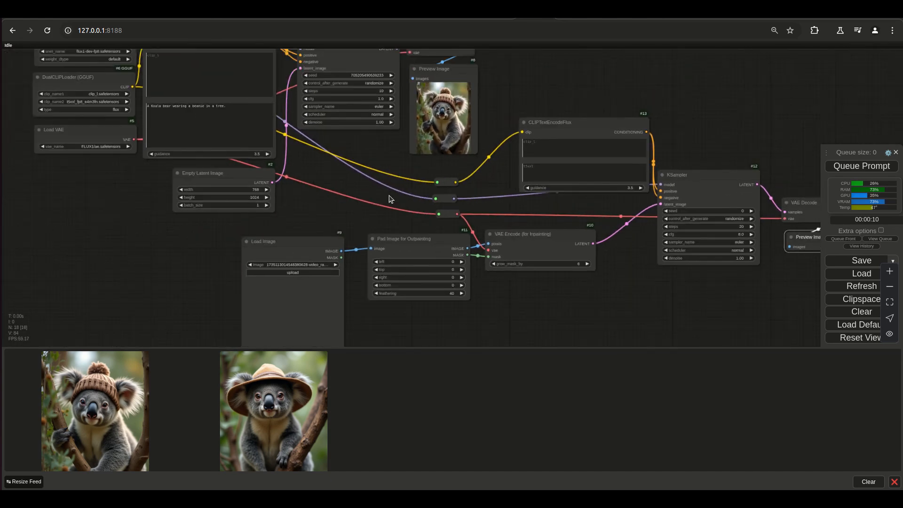
drag(119, 421, 301, 297)
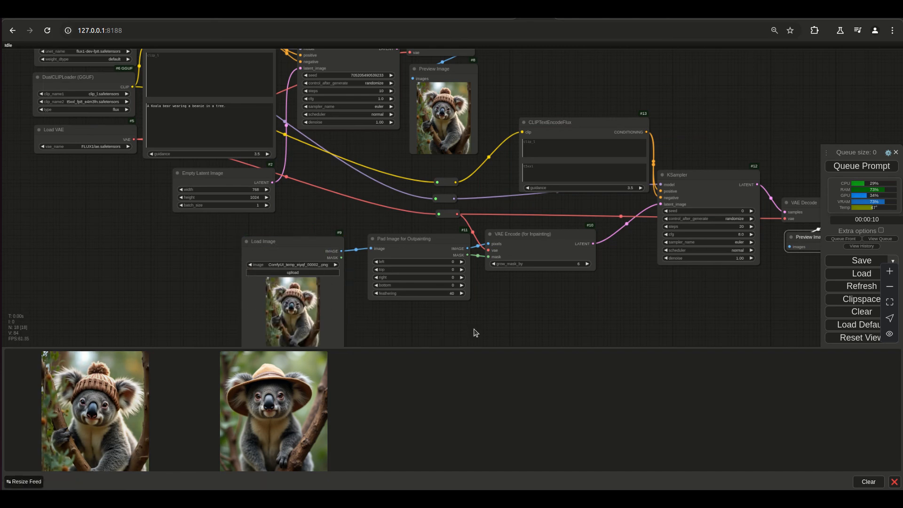
Step: Bypass all nodes of the original text-to-image group, including the loaders, sampler and preview
scroll(462, 290, down, 3)
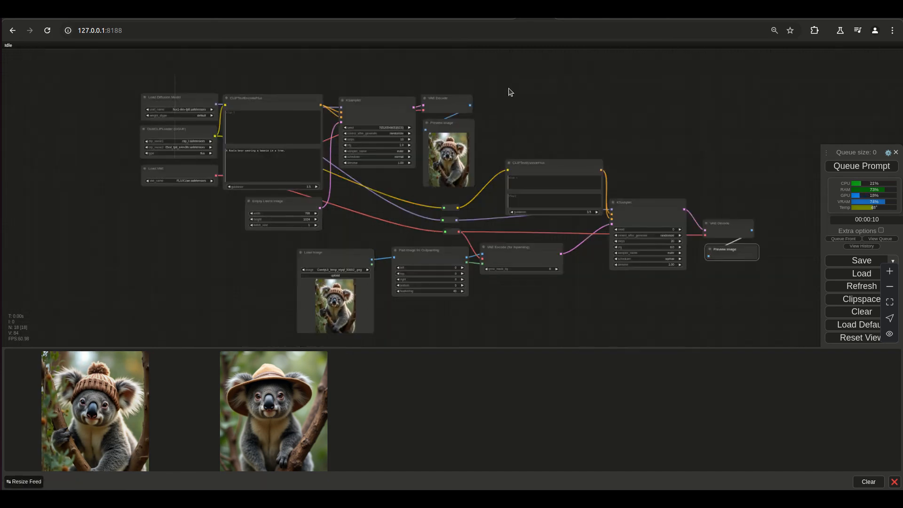
drag(152, 71, 499, 227)
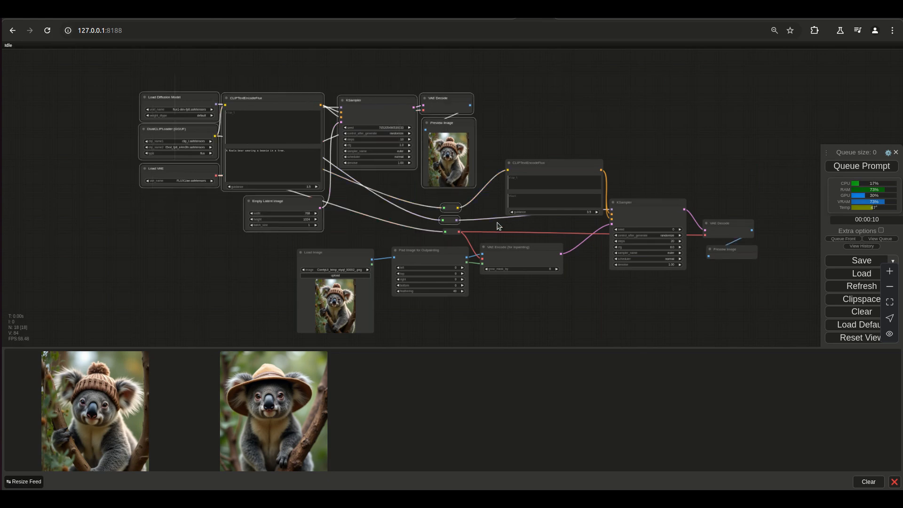
key(ctrl+b)
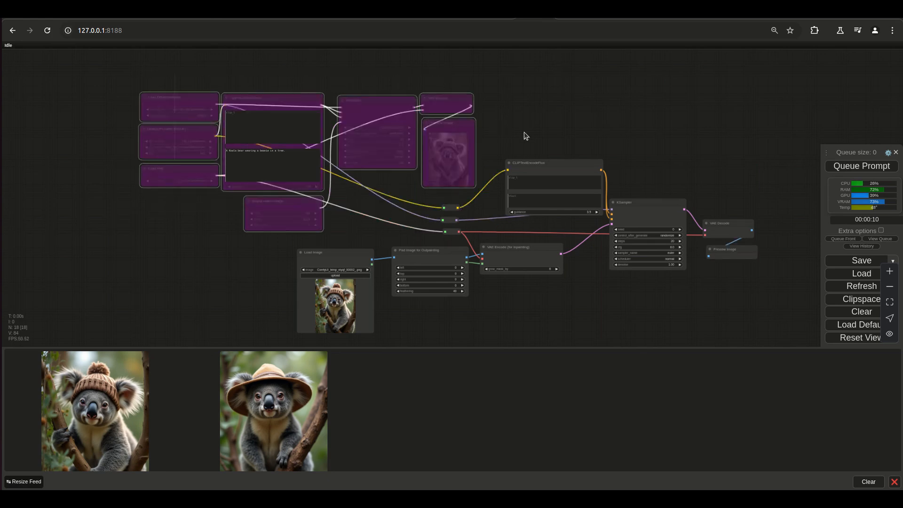
Step: Re-enable the Load Diffusion Model, DualCLIPLoader (GGUF) and Load VAE nodes
scroll(540, 164, up, 3)
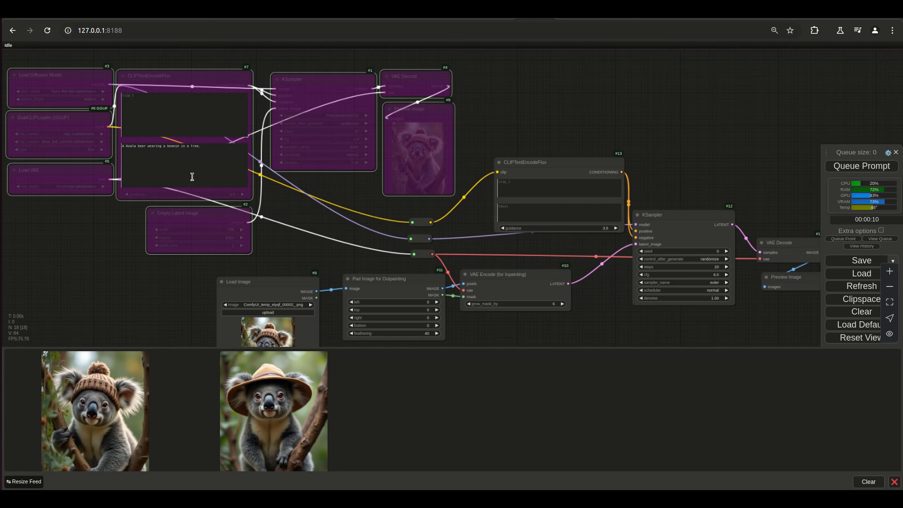
click(86, 175)
shift+click(89, 129)
shift+click(92, 77)
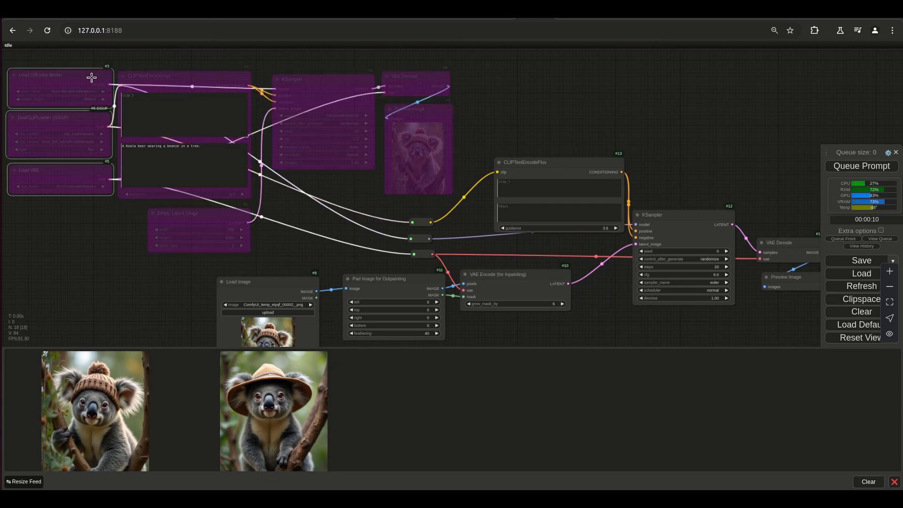
key(ctrl+b)
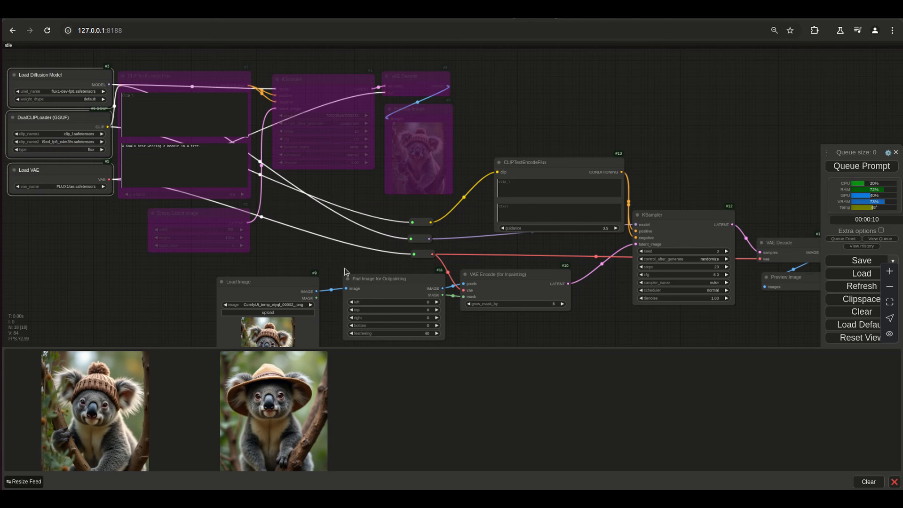
Step: Set the left and right padding of Pad Image for Outpainting to 200 each
drag(311, 268, 266, 187)
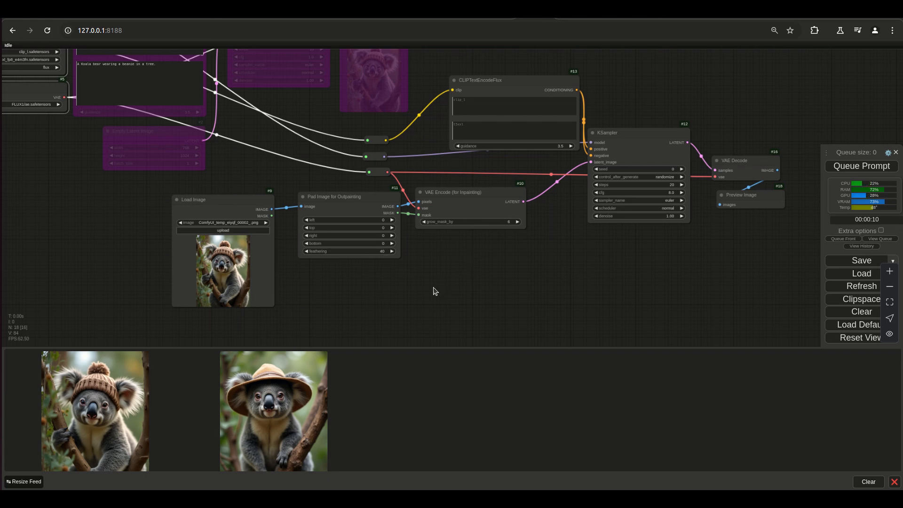
scroll(433, 291, up, 4)
drag(424, 260, 448, 266)
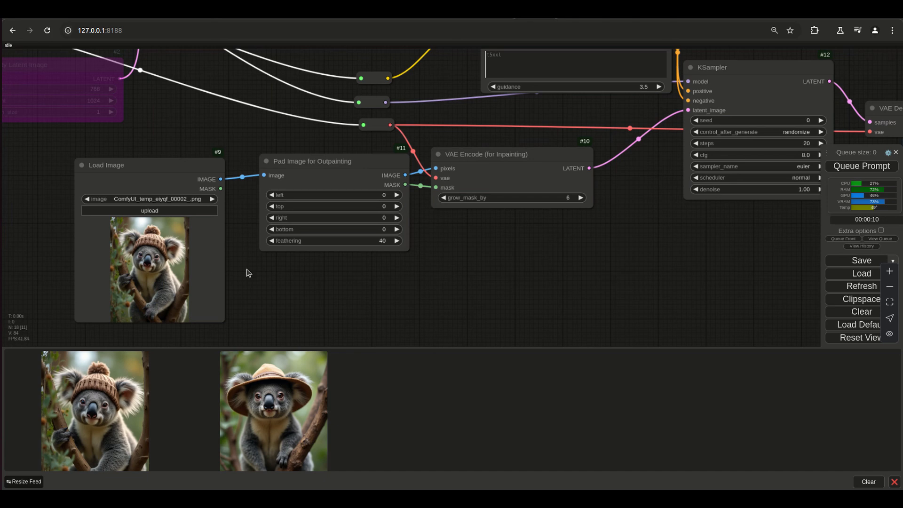
scroll(371, 322, up, 5)
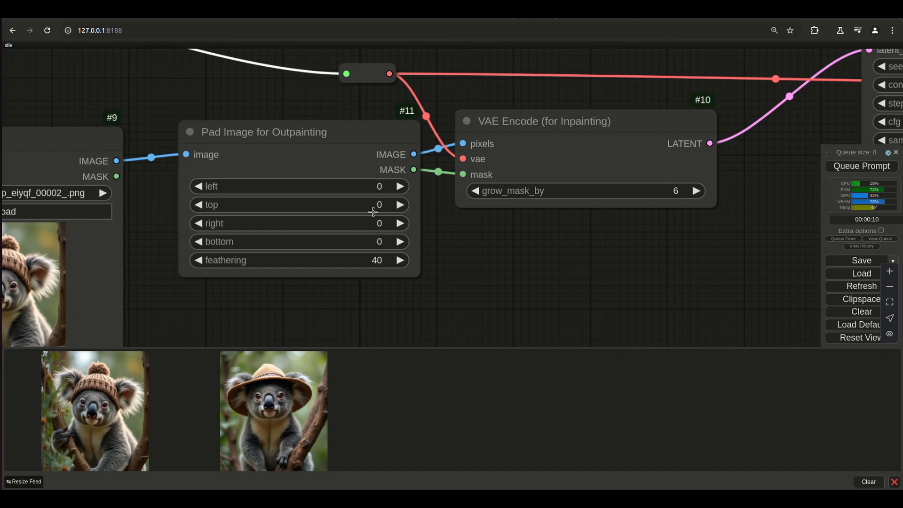
click(382, 191)
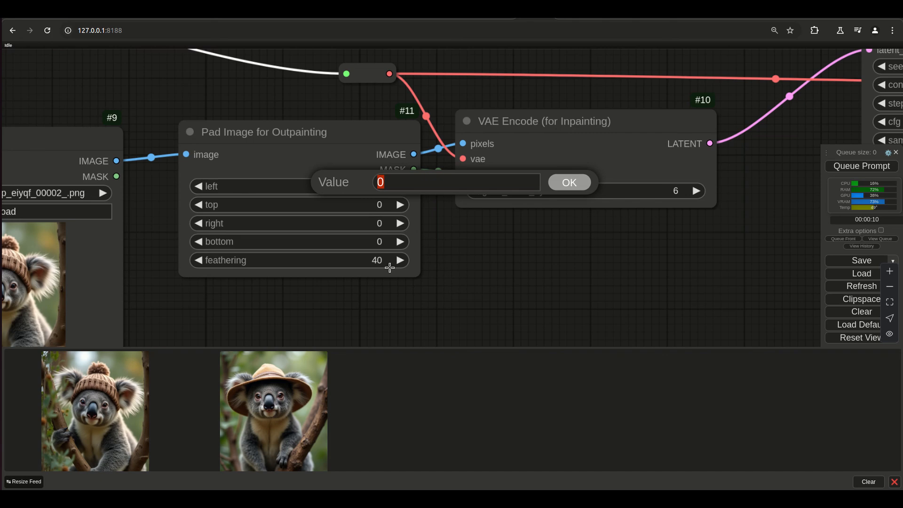
text(200)
key(Return)
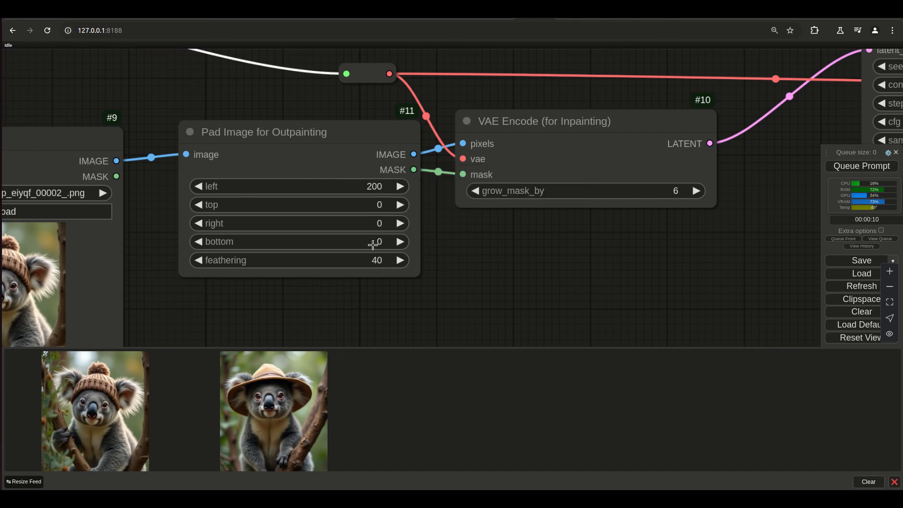
click(376, 222)
text(200)
key(Return)
scroll(517, 284, down, 5)
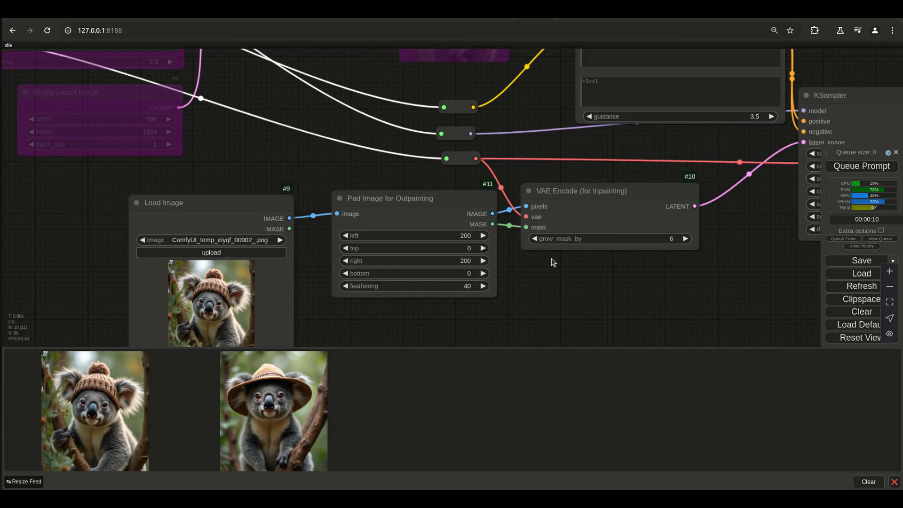
scroll(665, 275, right, 5)
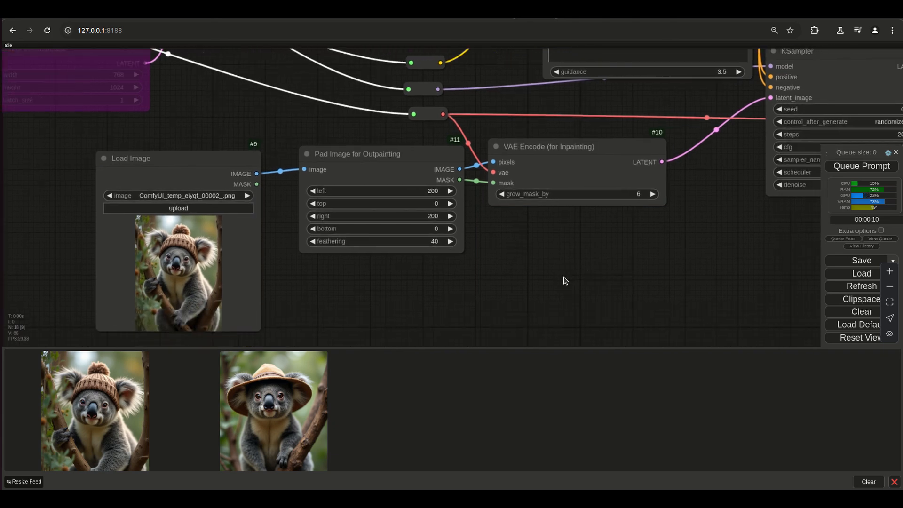
scroll(437, 313, down, 3)
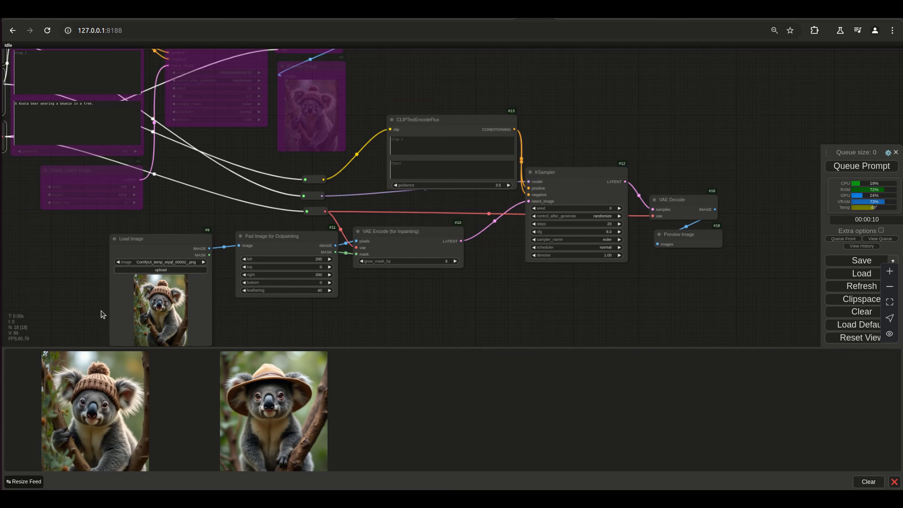
Step: Enter "The branches of a forest." as the t5xxl prompt of the outpainting branch's CLIPTextEncodeFlux node
drag(302, 308, 410, 338)
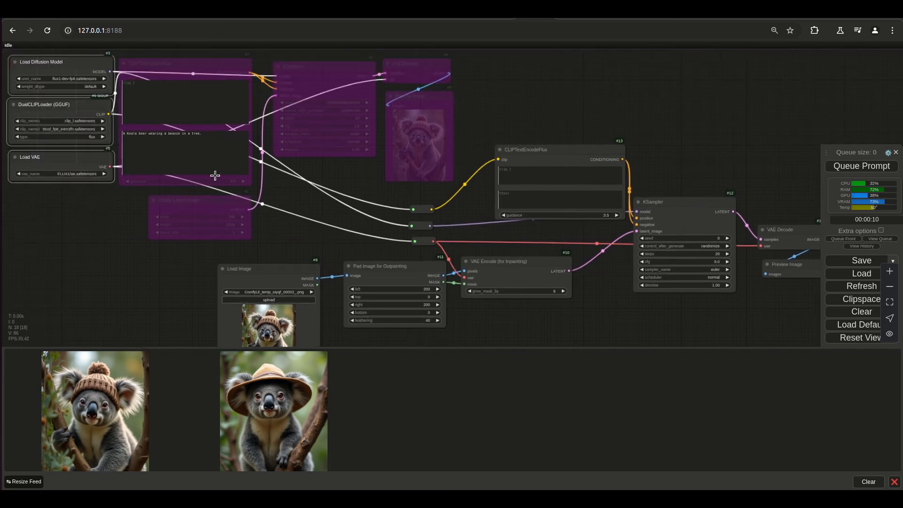
scroll(215, 175, up, 5)
scroll(389, 231, down, 4)
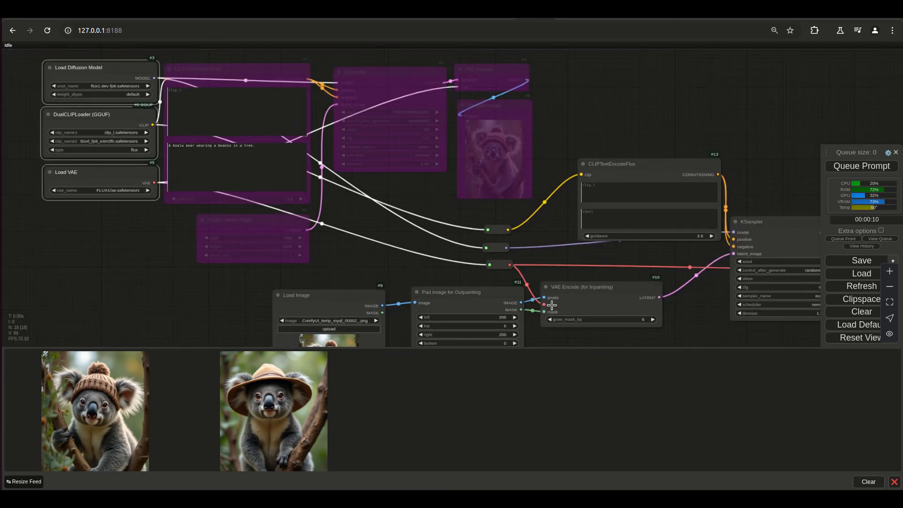
drag(677, 135, 590, 87)
scroll(495, 195, up, 4)
click(549, 175)
text(The branches of a forest.)
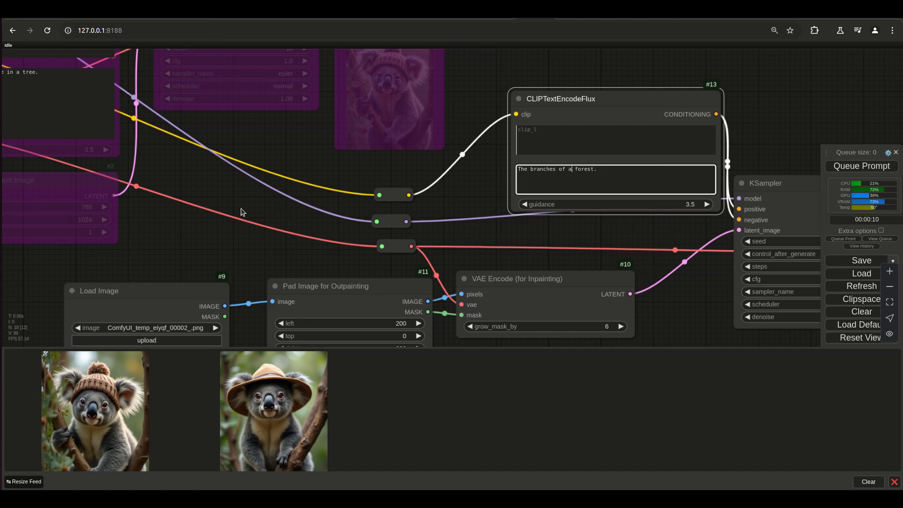
Step: Set the outpainting KSampler's cfg to 1 and its steps to 10
drag(182, 248, 164, 210)
drag(619, 295, 504, 312)
click(742, 257)
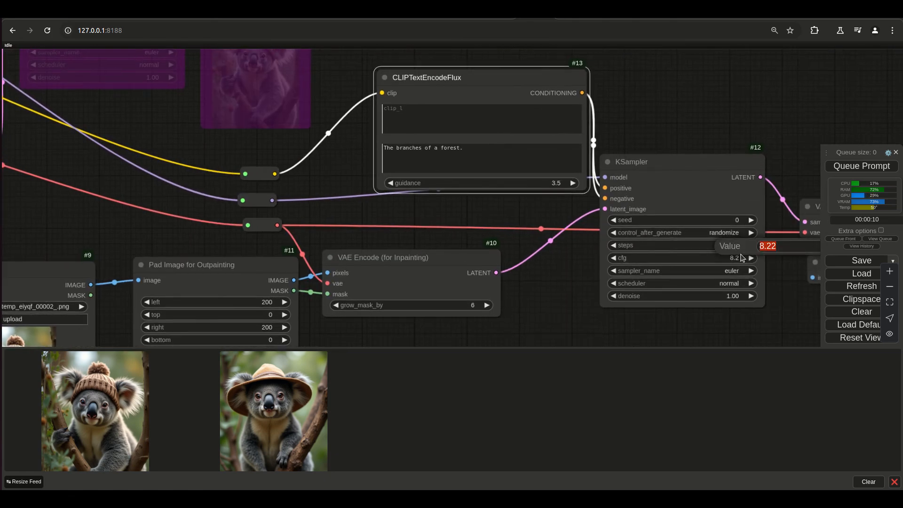
text(1)
key(Return)
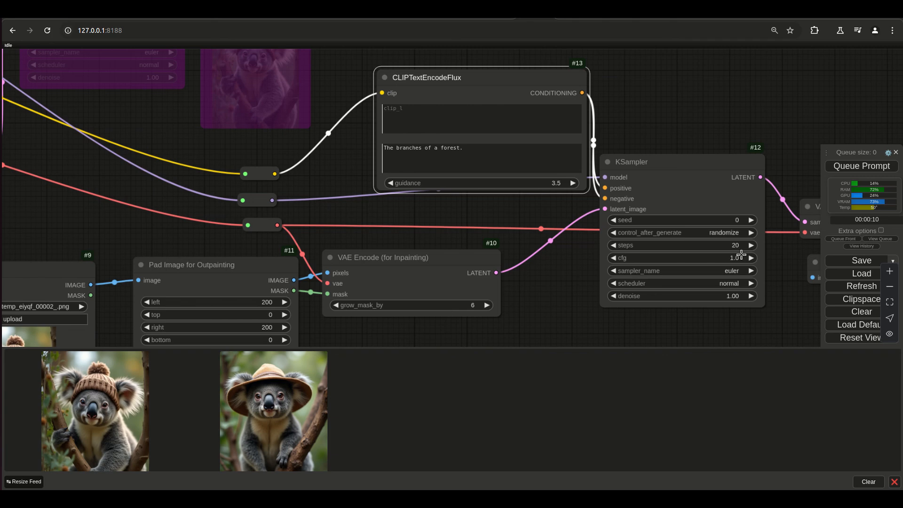
click(734, 244)
text(10)
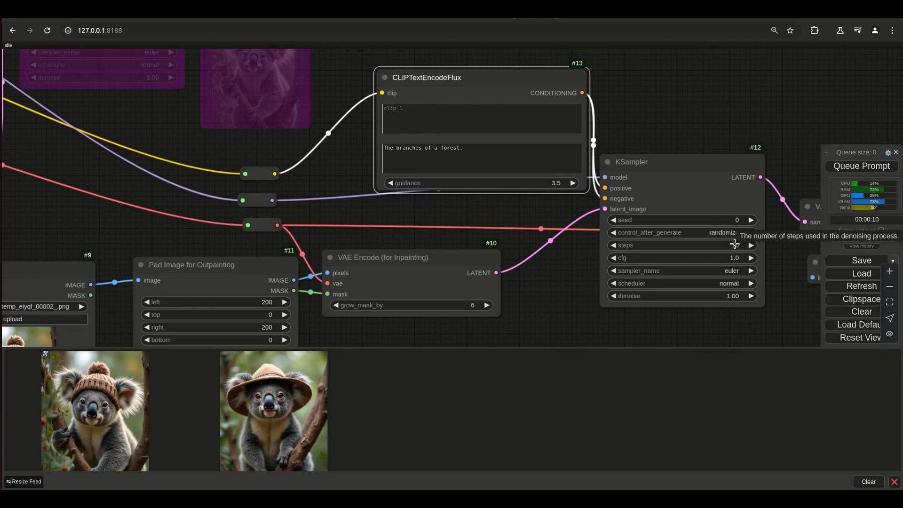
key(Return)
Step: Queue the prompt to generate the outpainted version of the beanie koala image
drag(573, 299, 479, 277)
scroll(522, 287, down, 2)
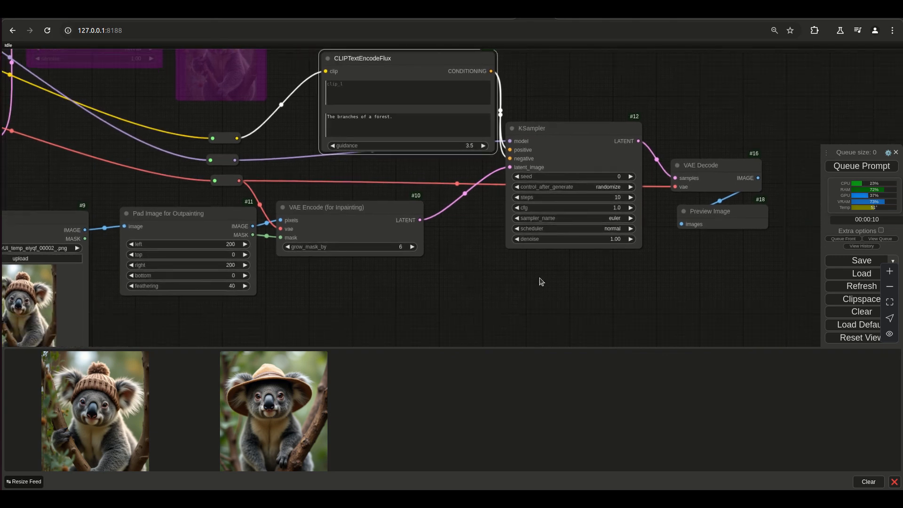
scroll(540, 281, down, 5)
click(846, 167)
scroll(476, 306, up, 2)
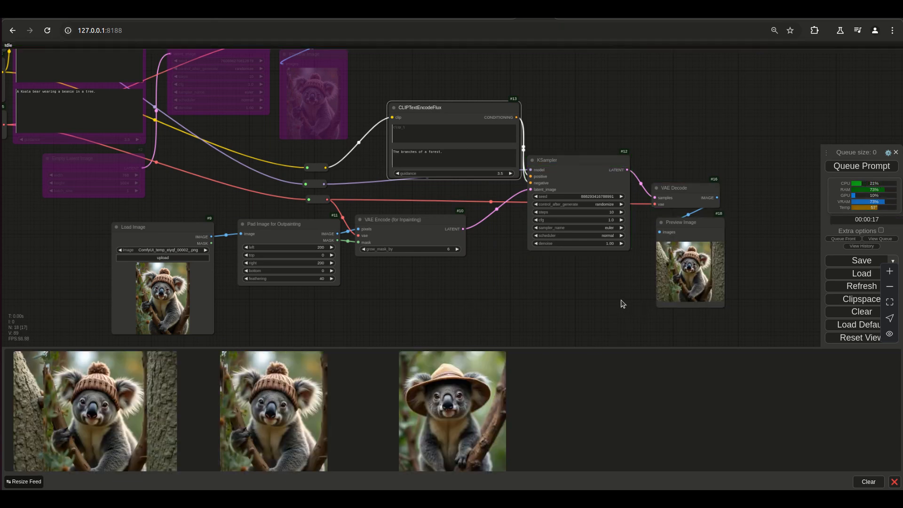
Step: Examine the outpainted koala in the Preview Image node up close, checking the seams between original and added areas
drag(621, 303, 545, 252)
scroll(609, 288, up, 6)
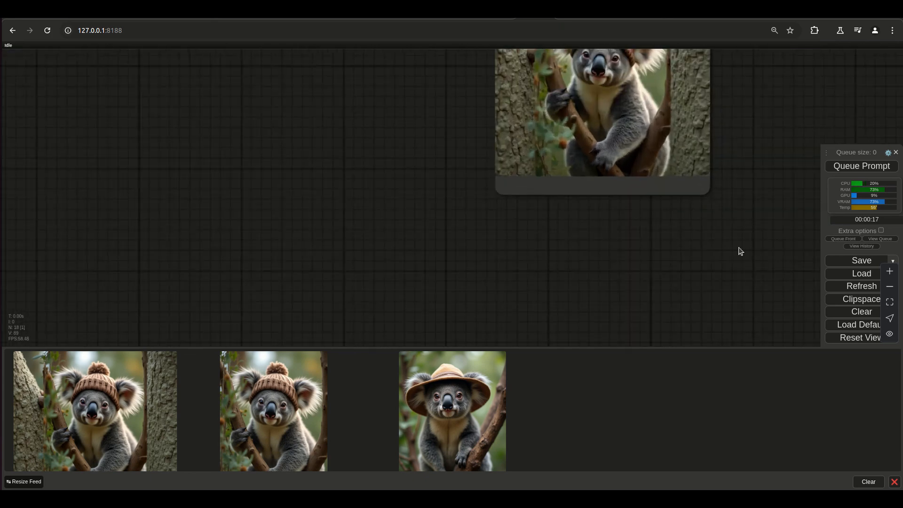
drag(741, 251, 723, 339)
scroll(731, 293, up, 2)
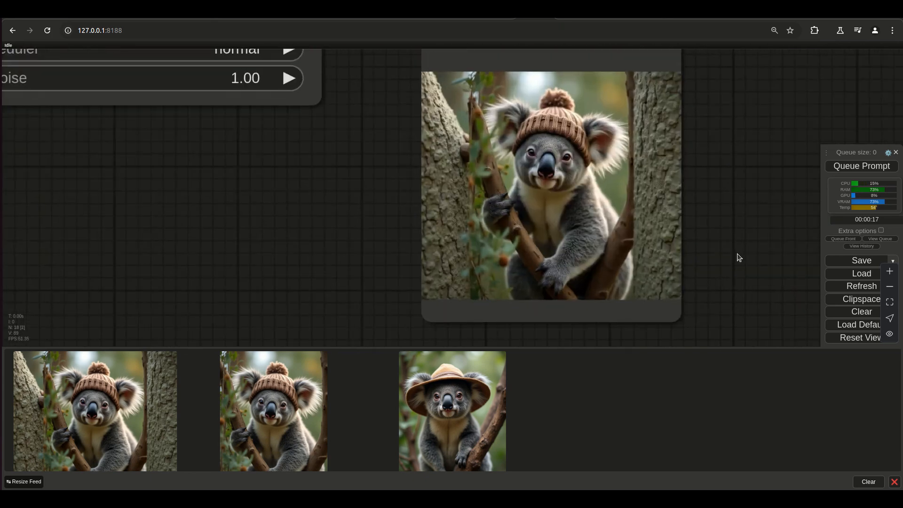
drag(738, 241, 753, 304)
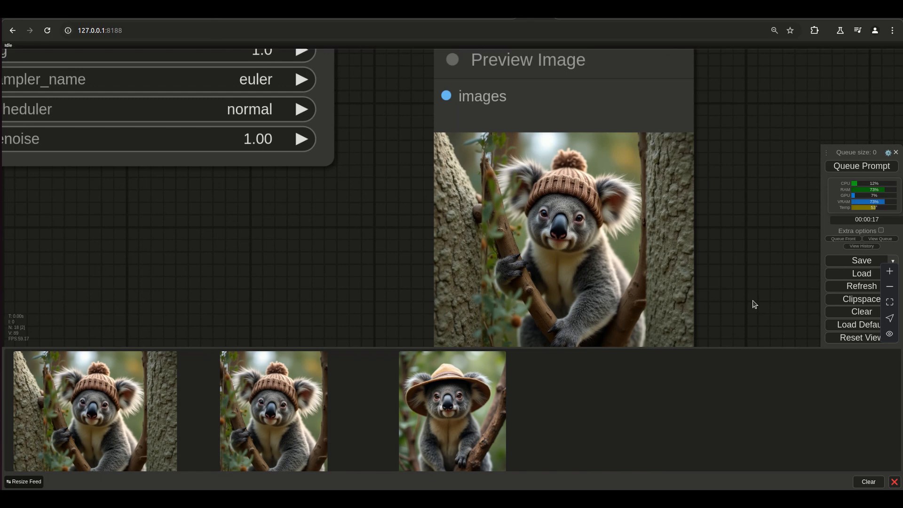
scroll(754, 304, down, 3)
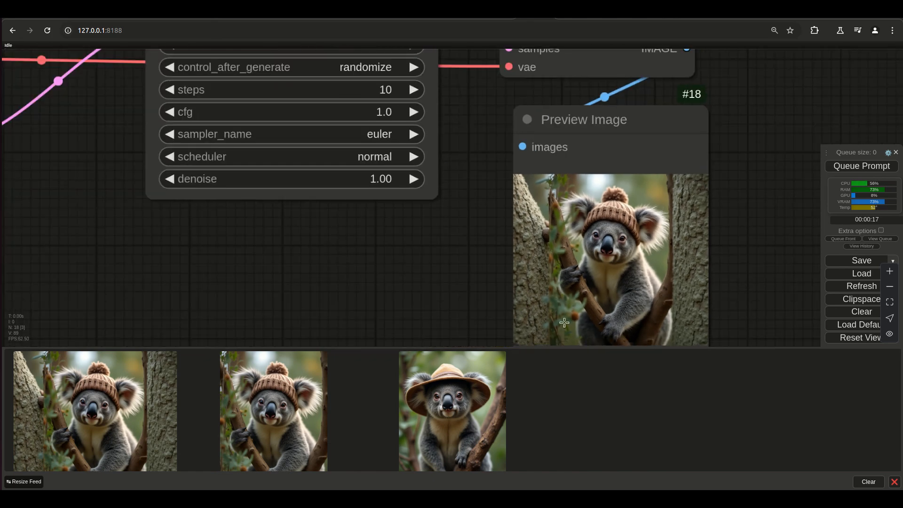
scroll(574, 241, up, 6)
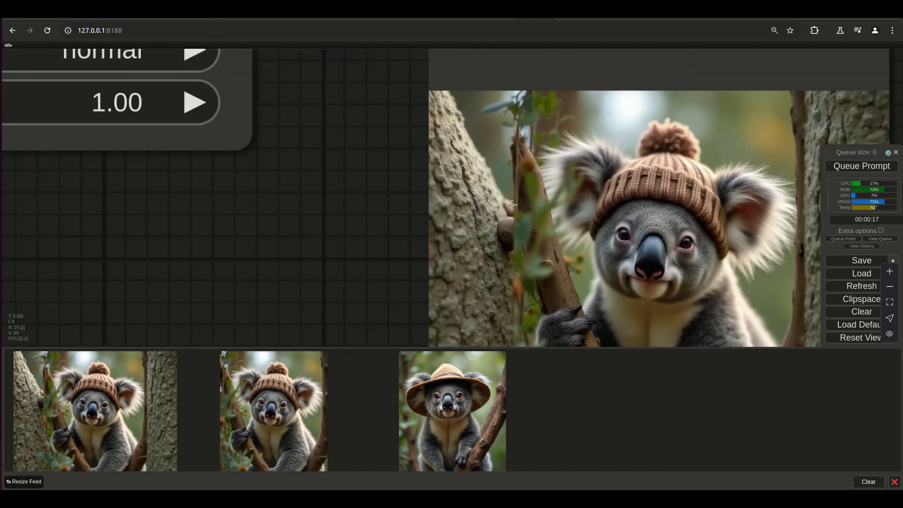
scroll(512, 205, down, 2)
scroll(554, 315, down, 6)
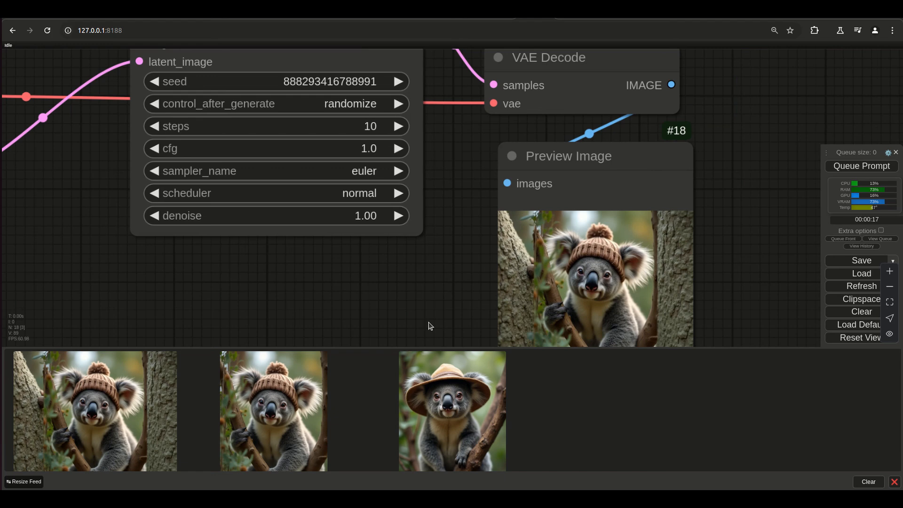
scroll(409, 312, down, 5)
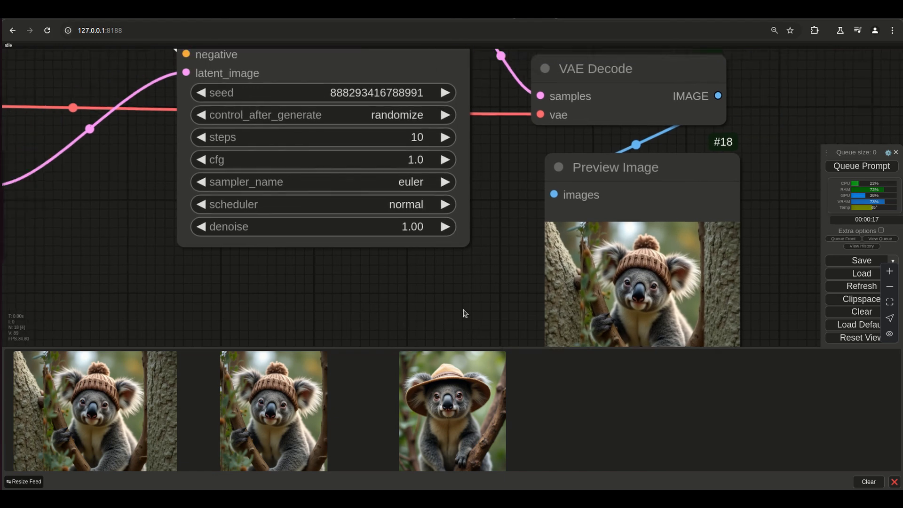
Step: Change the outpainting prompt to "The branches of a tree in a forest." and queue another generation
drag(337, 307, 653, 312)
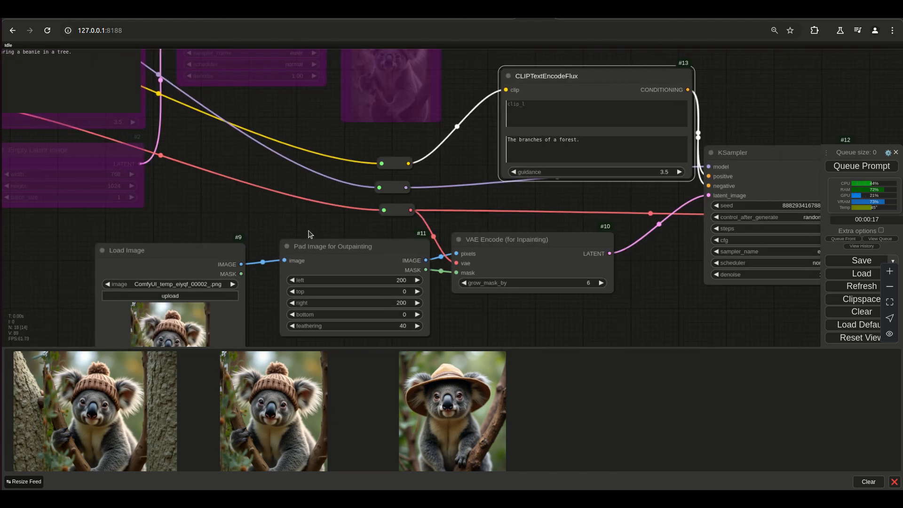
drag(267, 215, 359, 248)
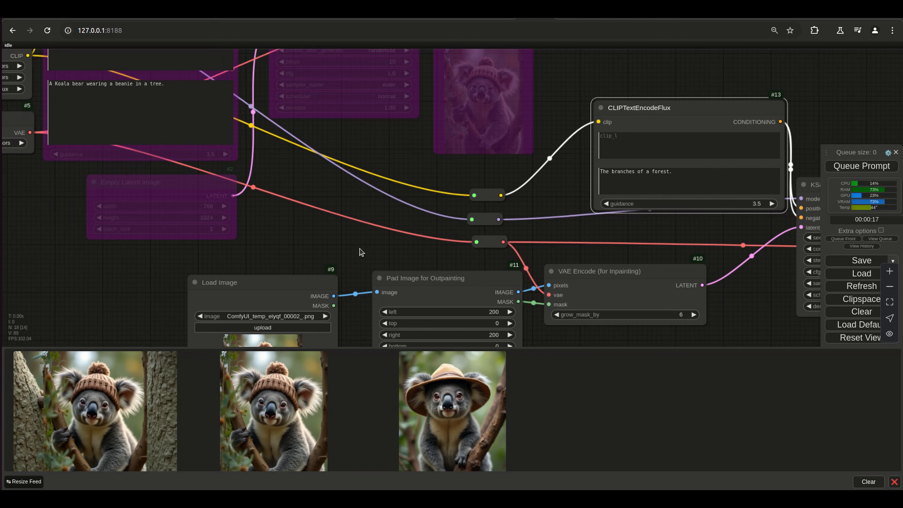
scroll(361, 252, up, 3)
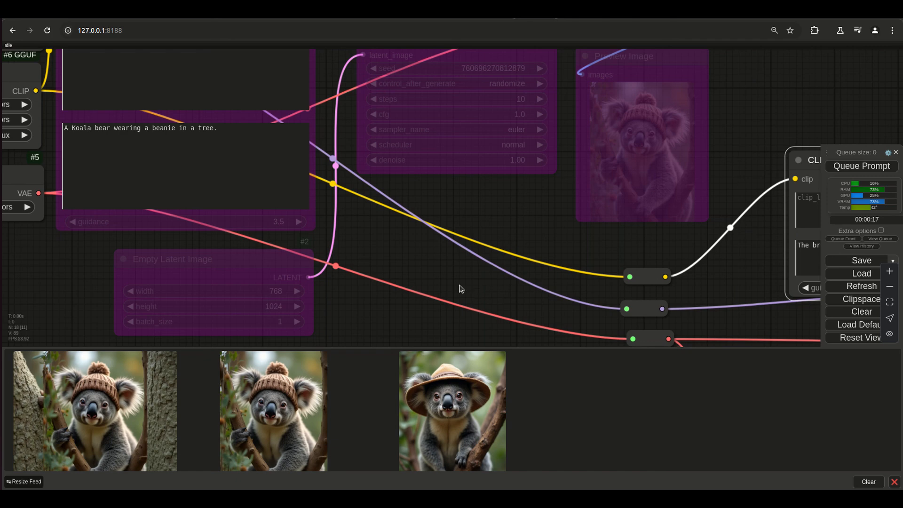
drag(473, 292, 229, 193)
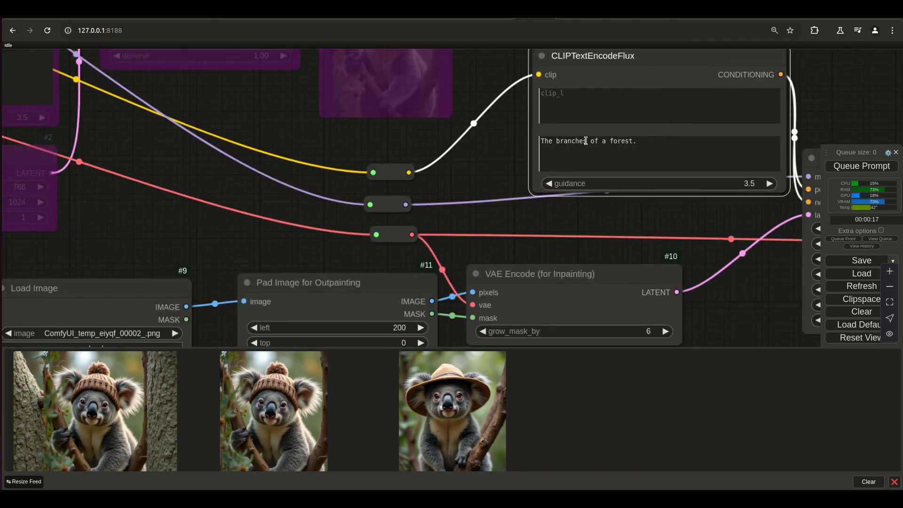
drag(591, 141, 642, 141)
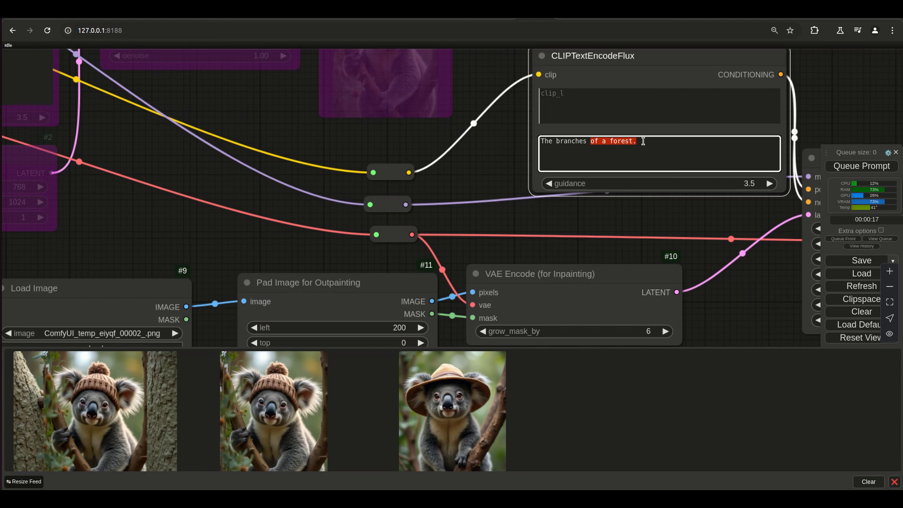
text(of)
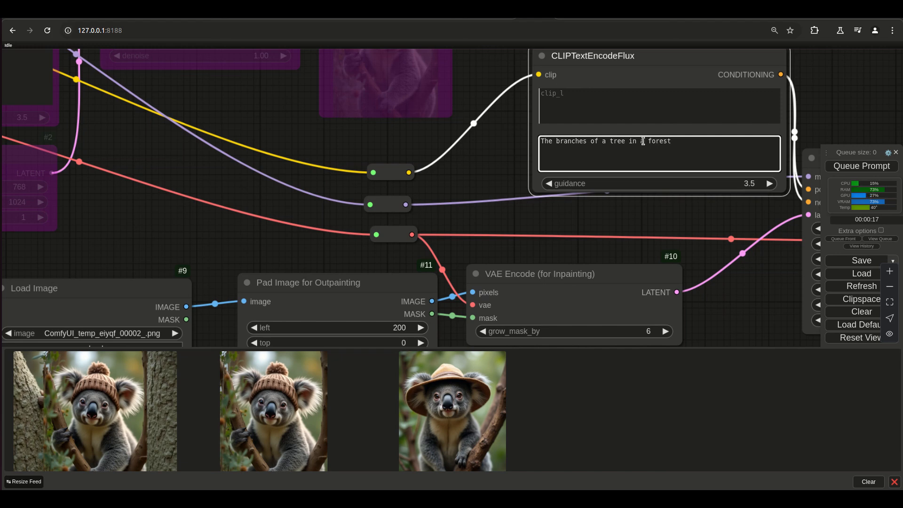
key(ctrl+Return)
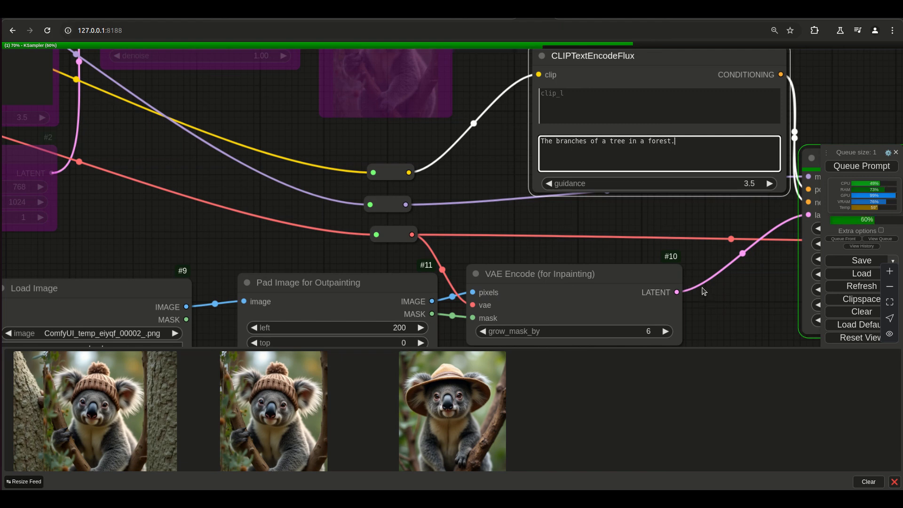
Step: Examine the newly outpainted koala in the Preview Image node, comparing the added side areas with the original picture
scroll(702, 289, down, 2)
scroll(728, 307, down, 1)
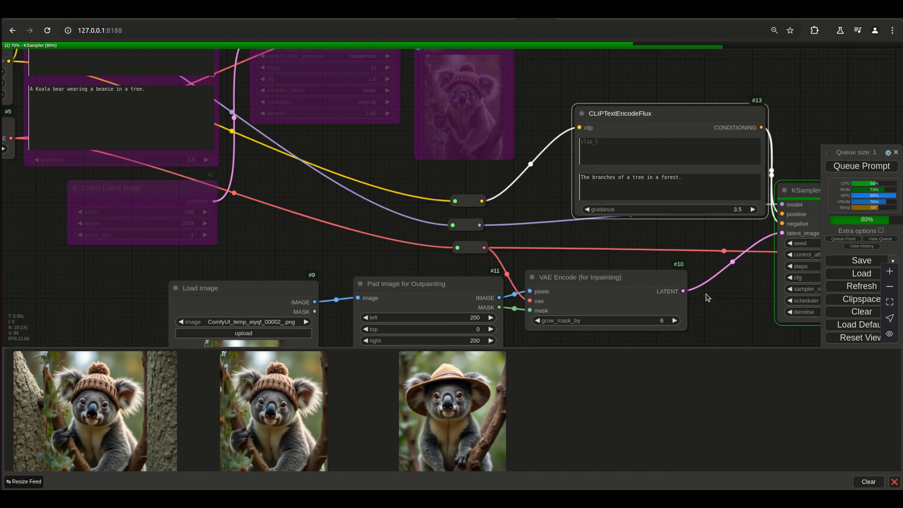
drag(727, 309, 687, 279)
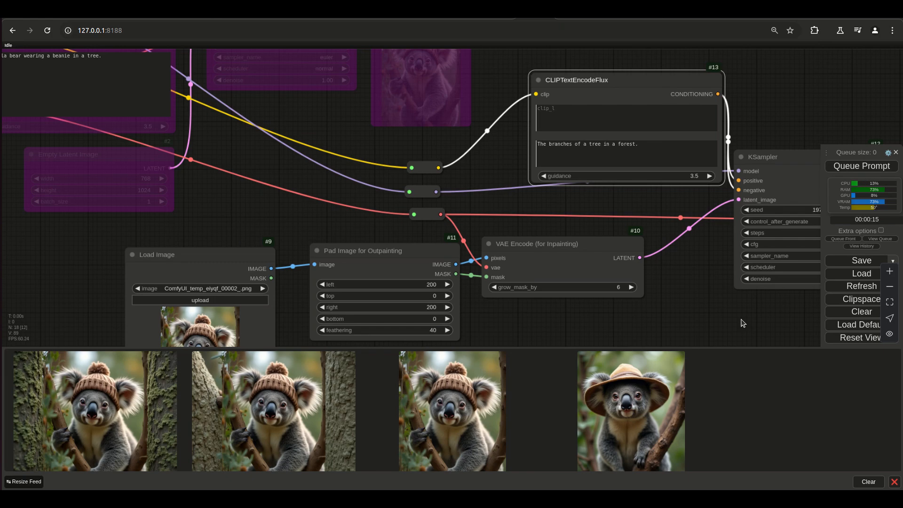
drag(732, 309, 383, 244)
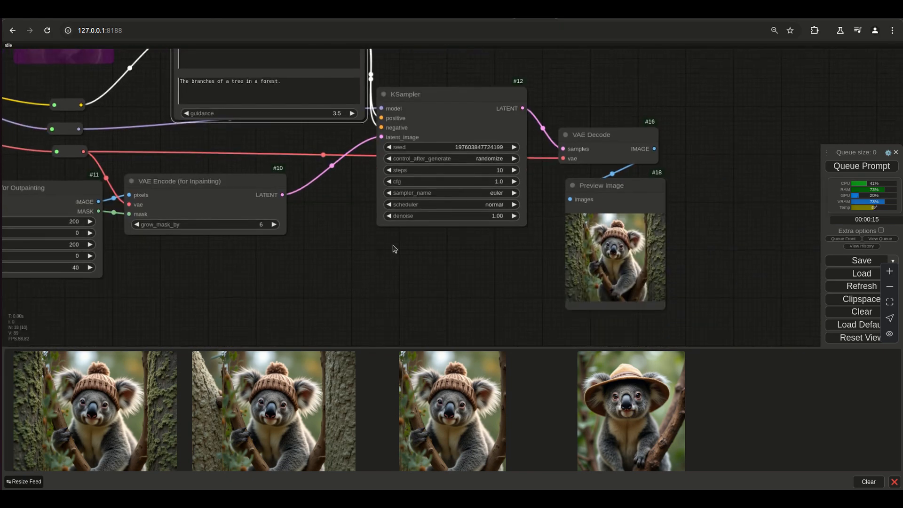
scroll(701, 256, up, 12)
drag(693, 268, 759, 207)
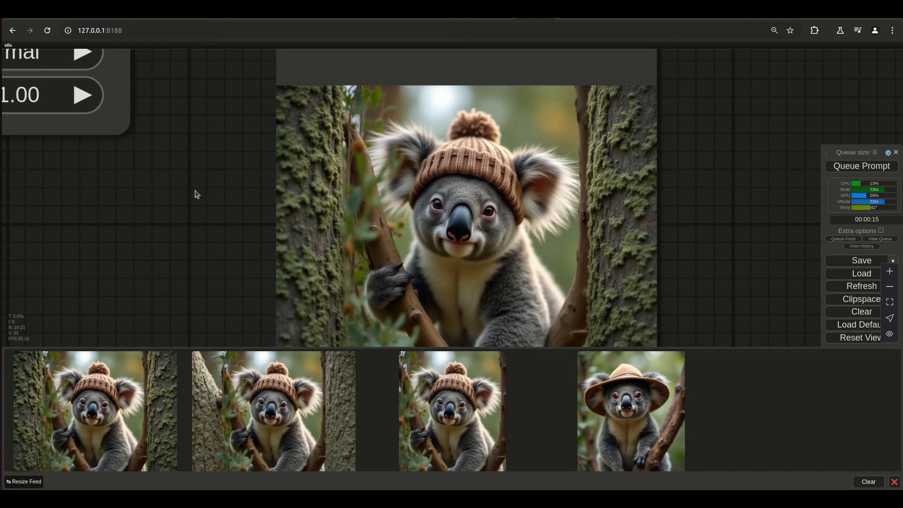
scroll(196, 194, down, 6)
drag(217, 223, 294, 219)
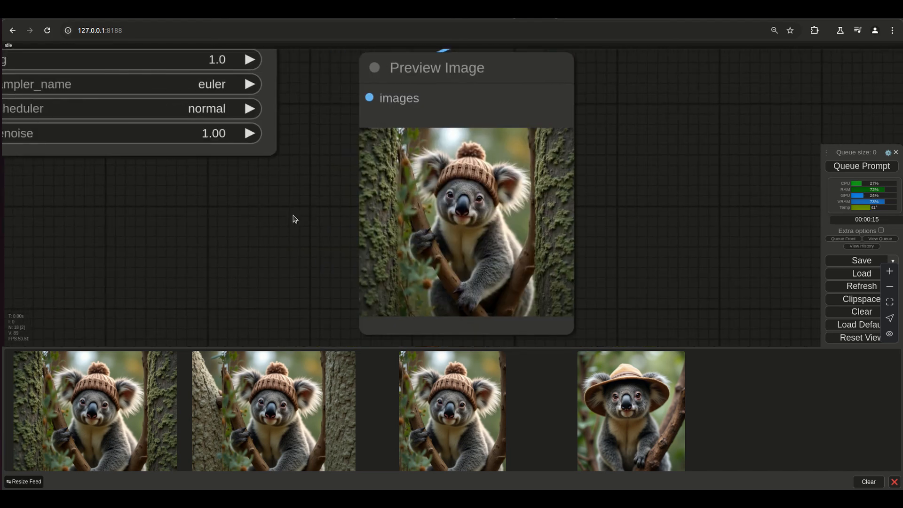
drag(194, 255, 348, 249)
scroll(291, 275, down, 3)
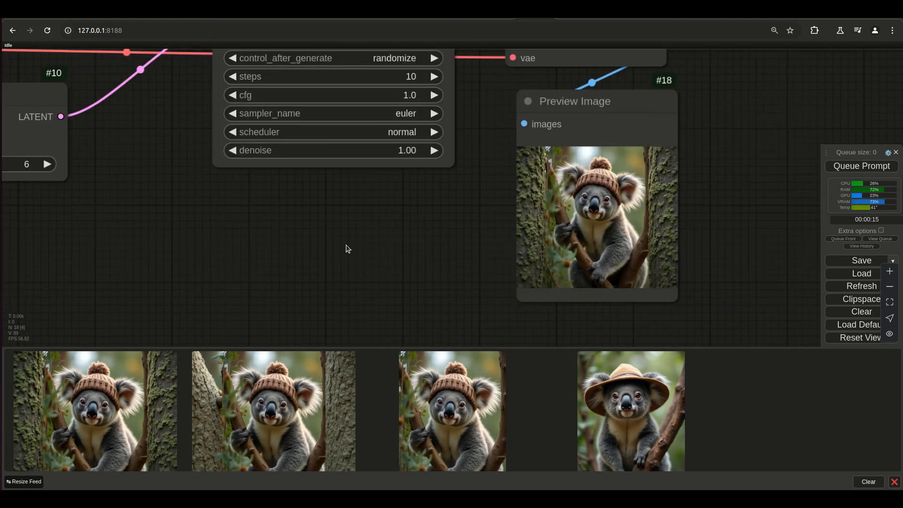
Step: Set the feathering of Pad Image for Outpainting to 75 and queue another generation
drag(240, 227, 481, 272)
scroll(338, 280, down, 4)
drag(164, 296, 379, 298)
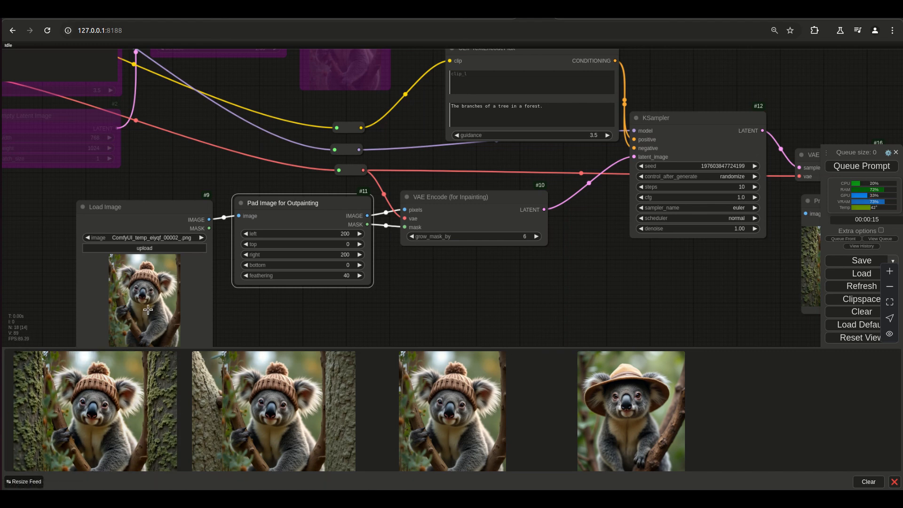
click(332, 279)
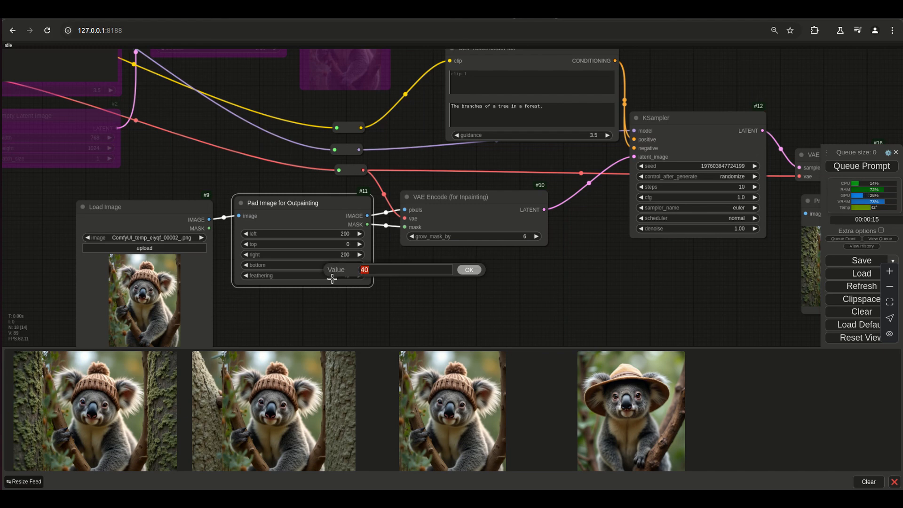
text(75)
key(Return)
key(ctrl+Return)
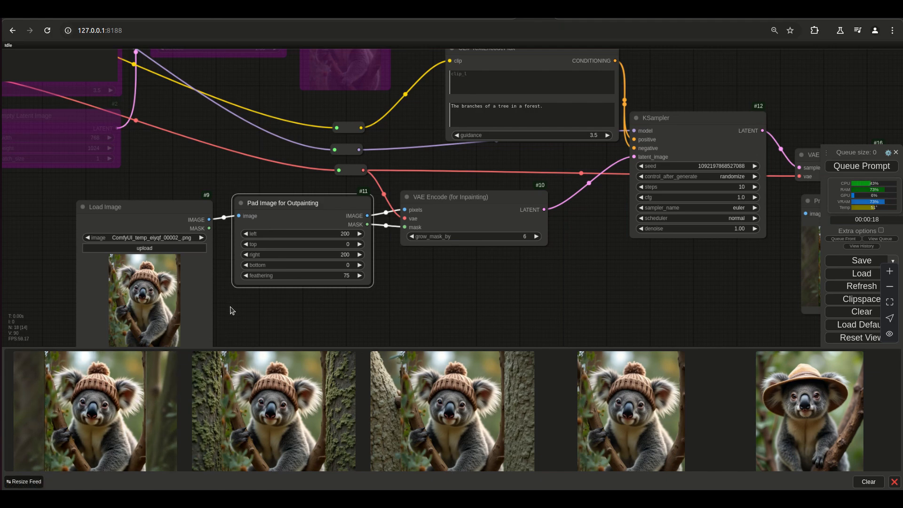
Step: View the newest koala image from the feed enlarged, and set the feathering of Pad Image for Outpainting to 40
click(137, 390)
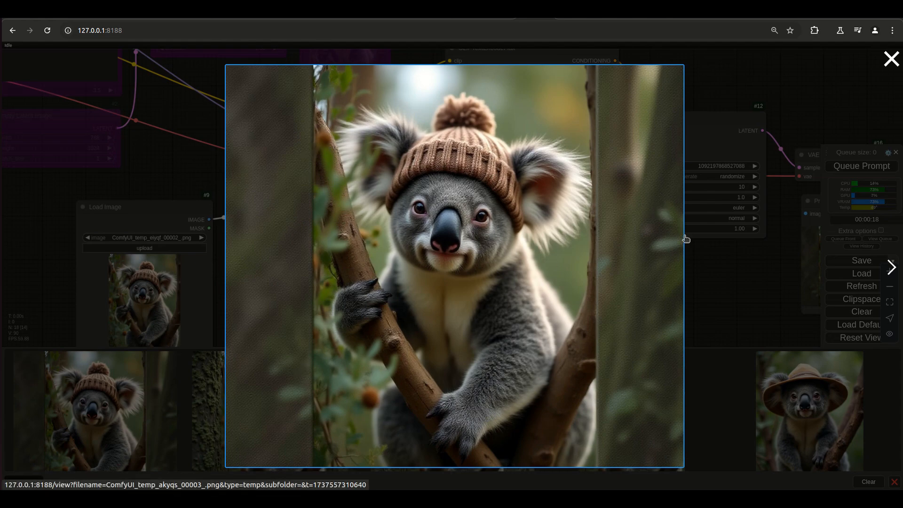
click(693, 278)
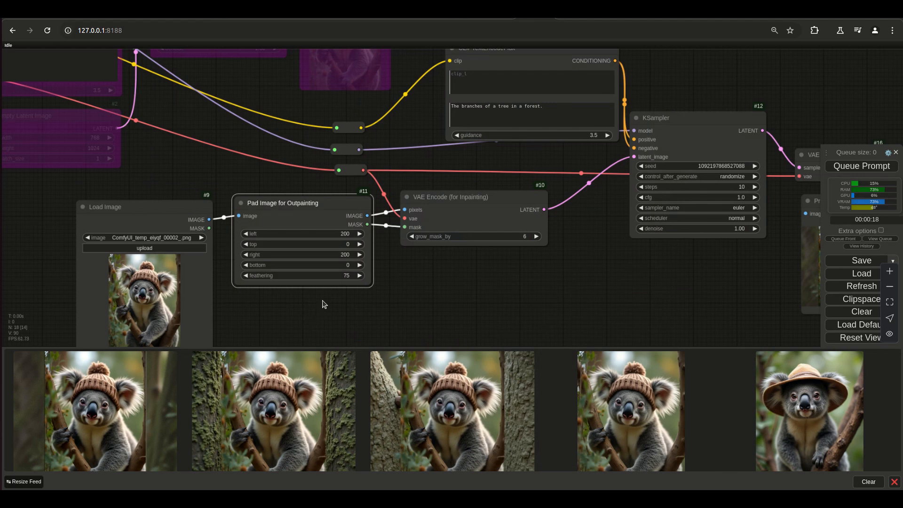
click(346, 276)
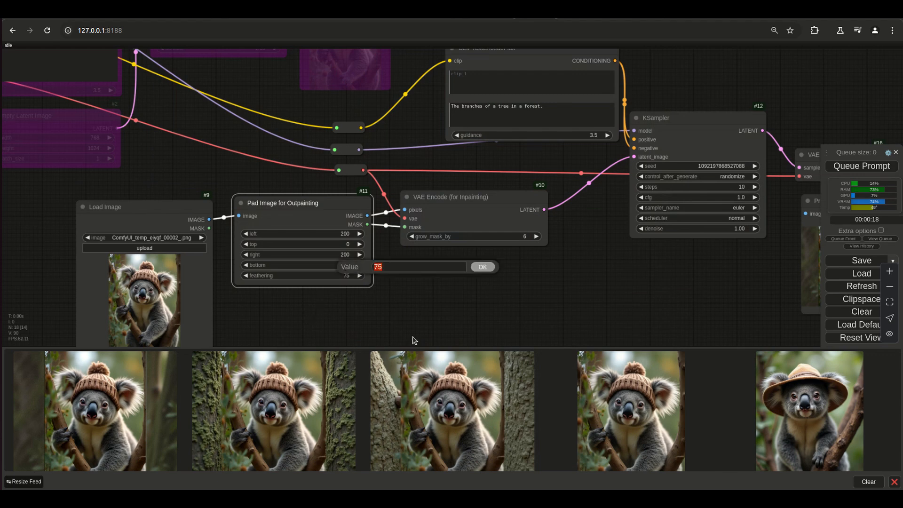
text(40)
key(Return)
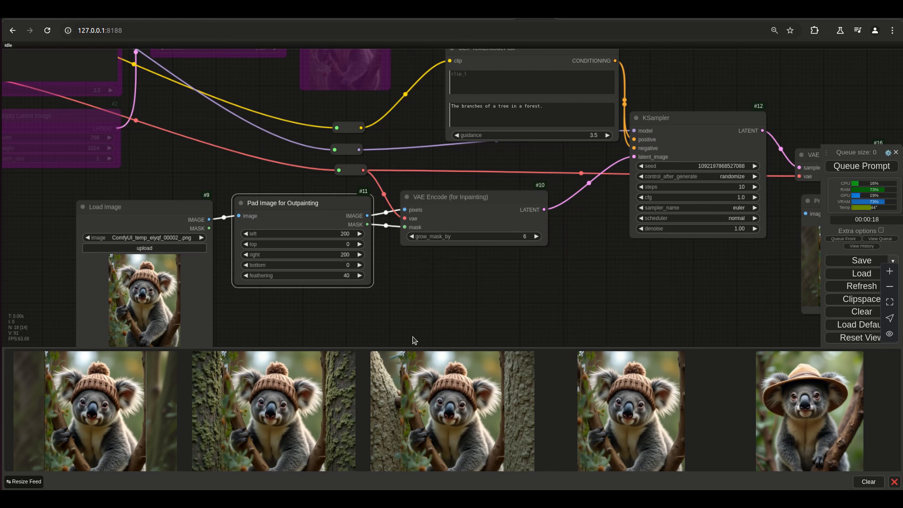
Step: Set grow_mask_by of the VAE Encode (for Inpainting) node to 40 and queue another generation
click(522, 236)
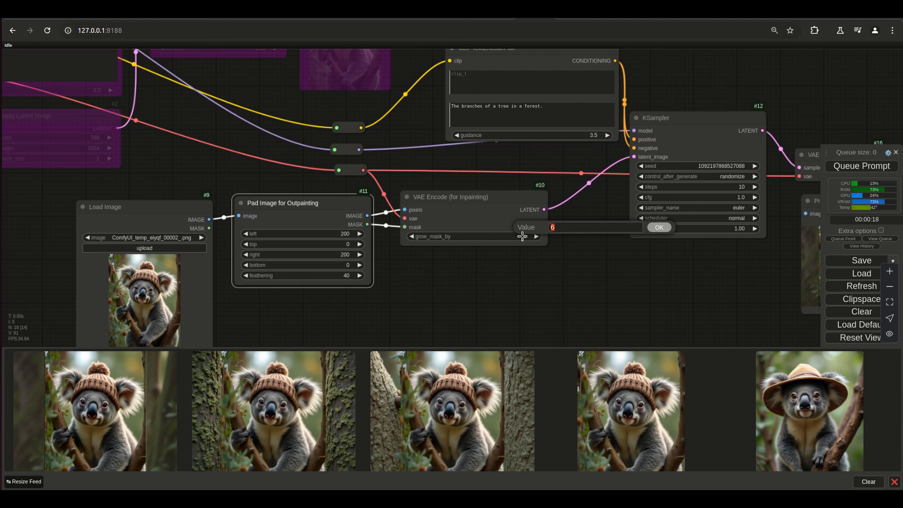
text(10)
key(Return)
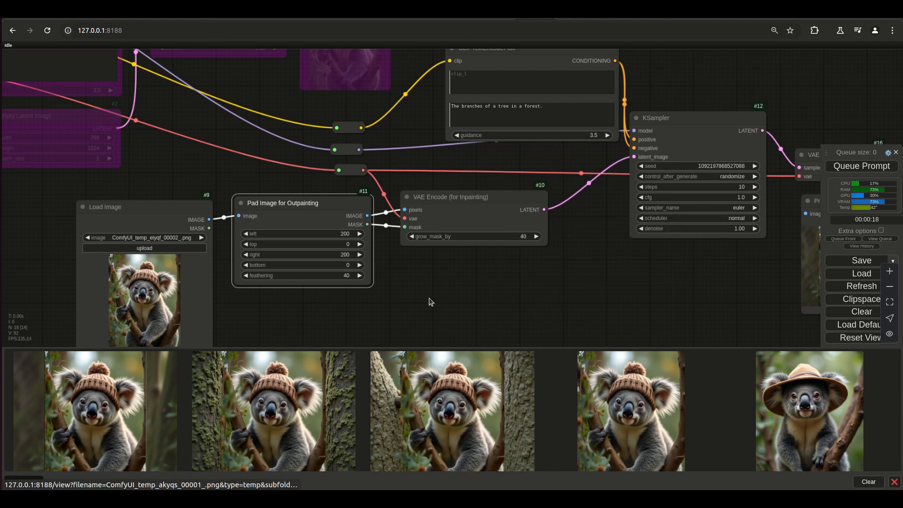
key(ctrl+Return)
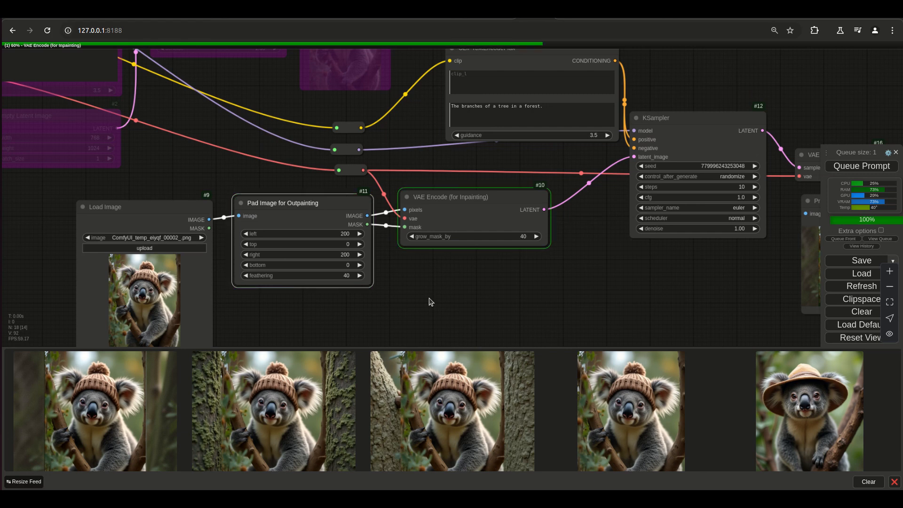
Step: View the mossy-trunk koala and the newest outpainted koala enlarged from the feed, comparing how the added sides blend
click(295, 390)
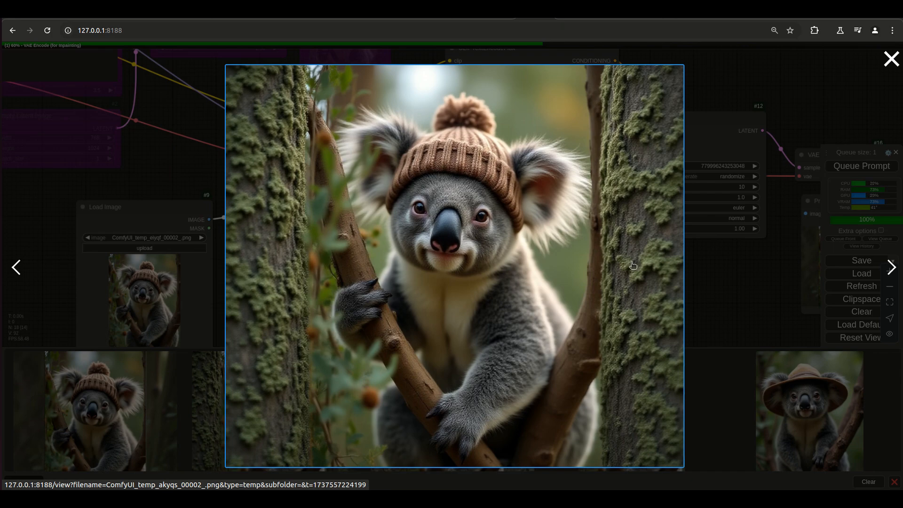
click(184, 171)
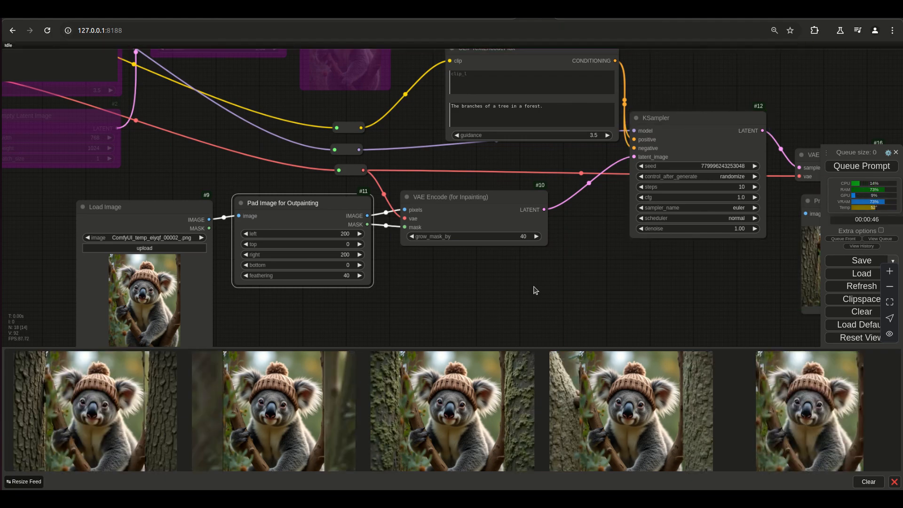
click(133, 437)
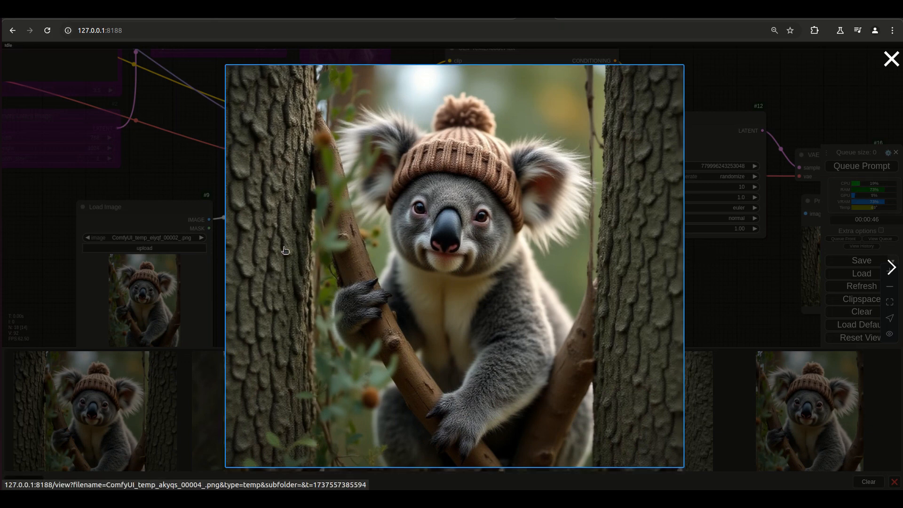
click(807, 92)
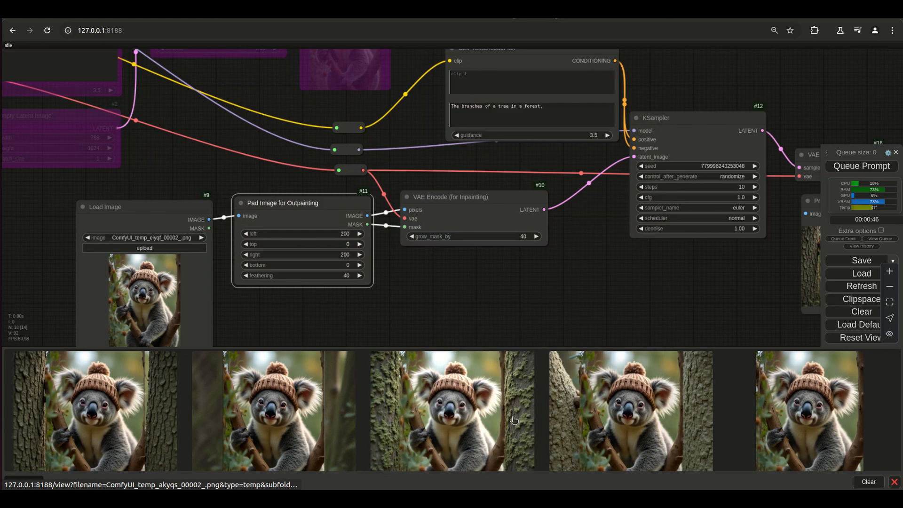
click(435, 416)
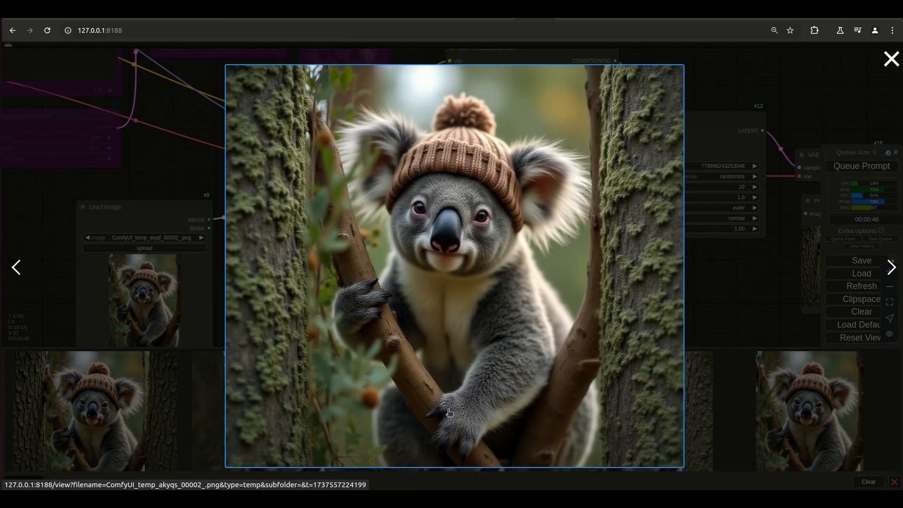
click(713, 284)
Step: Move the Load Image and Pad Image for Outpainting nodes away from VAE Encode (for Inpainting), and shift that encoder slightly
scroll(533, 315, down, 8)
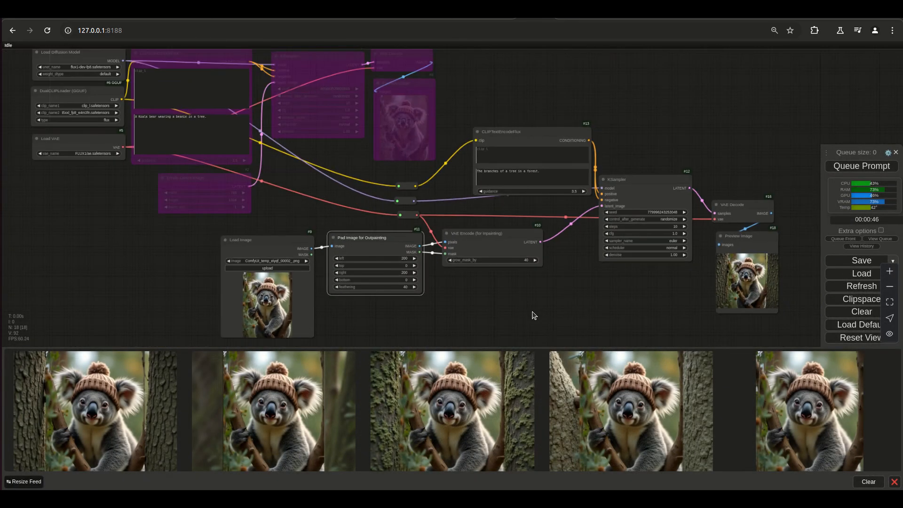
scroll(484, 252, up, 4)
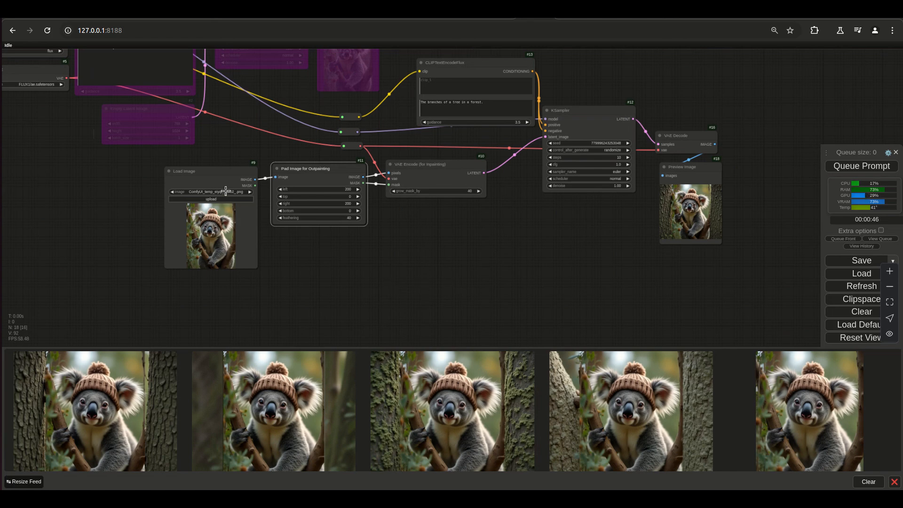
drag(218, 169, 143, 157)
drag(296, 169, 227, 160)
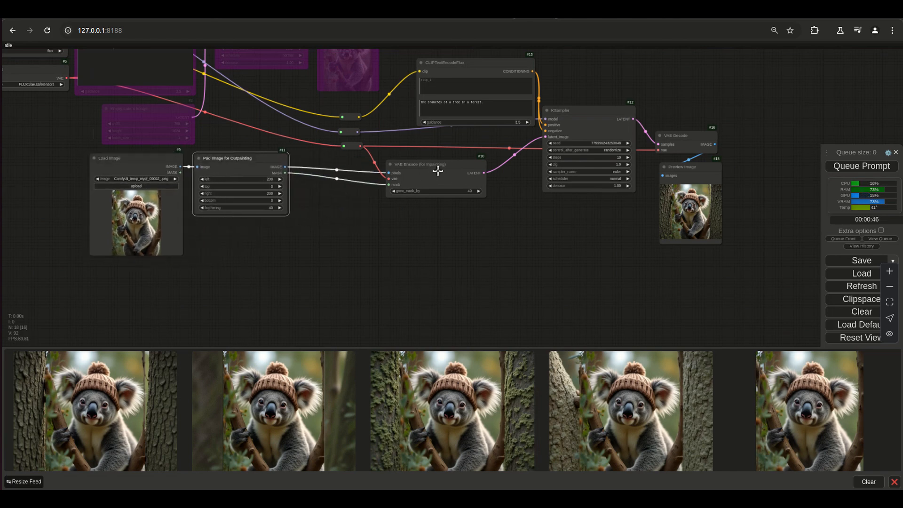
drag(433, 167, 441, 155)
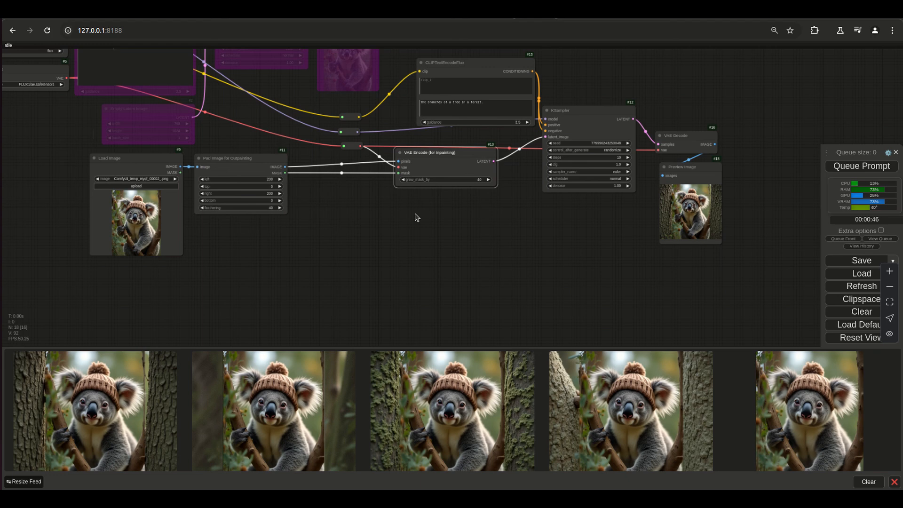
Step: Add a second Load Image node in the empty area below Pad Image for Outpainting and VAE Encode (for Inpainting)
double_click(331, 262)
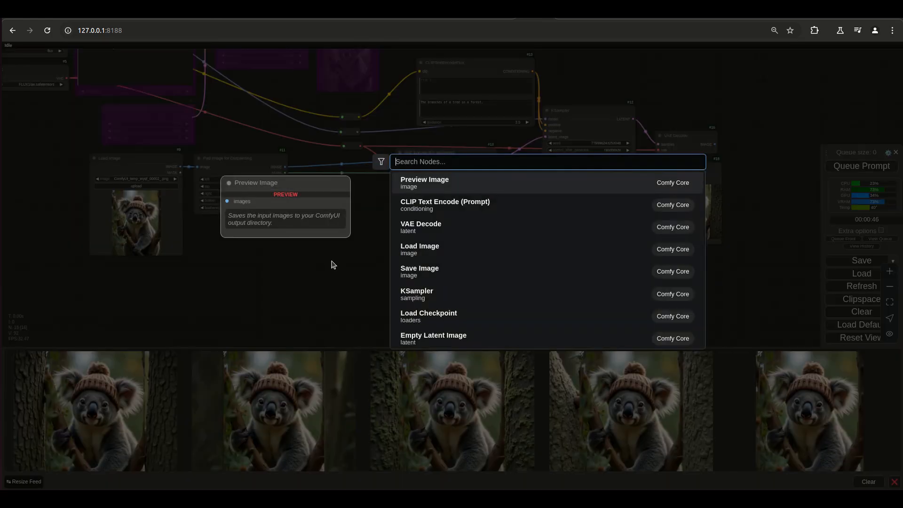
click(395, 249)
drag(388, 255, 356, 229)
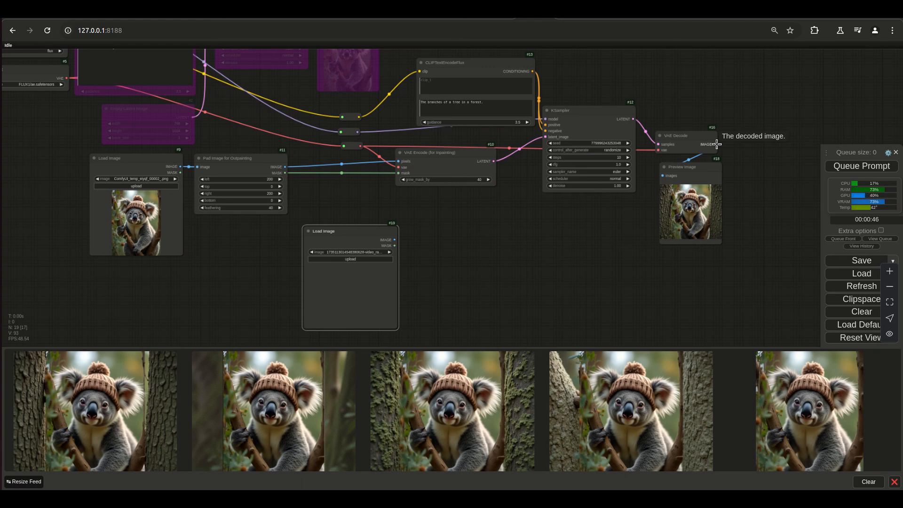
Step: Add a VAE Encode node fed by the outpainting VAE Decode's image, connect its vae input to the VAE reroute, and position it
drag(716, 144, 491, 269)
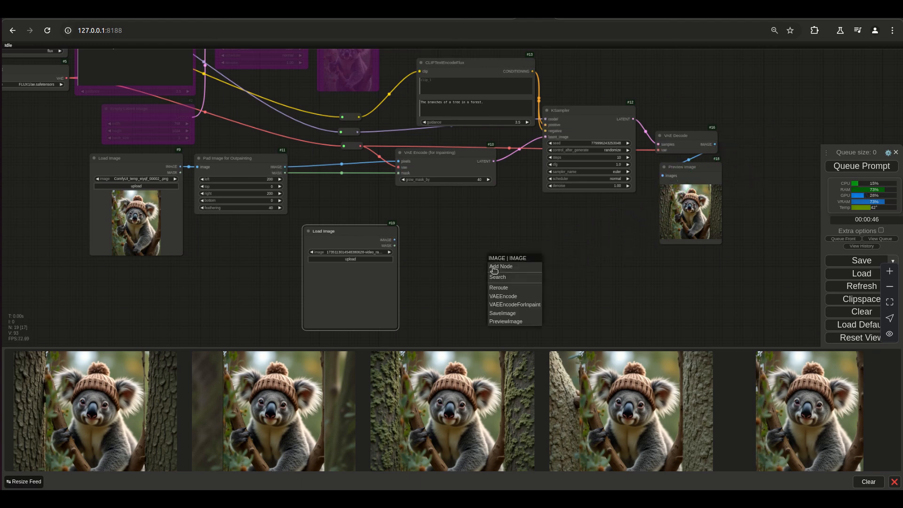
click(503, 296)
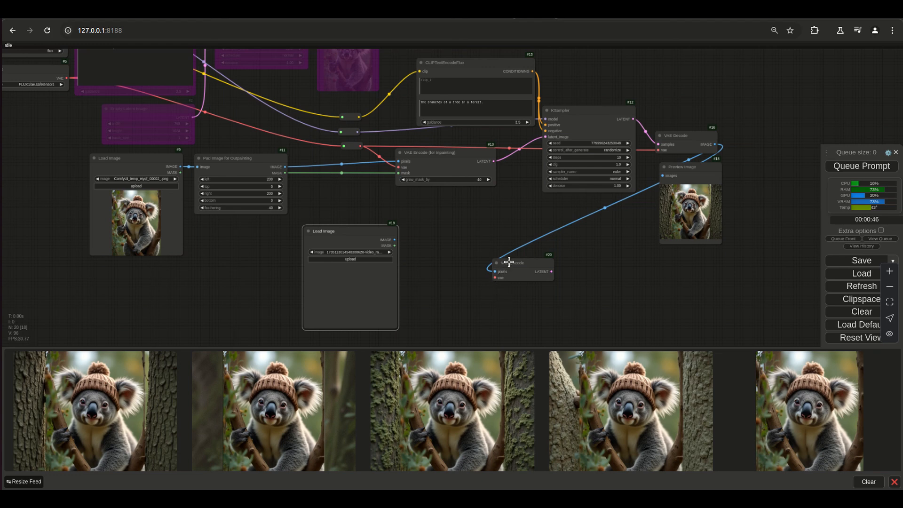
drag(495, 277, 360, 147)
drag(556, 276, 608, 273)
click(574, 246)
drag(574, 245, 596, 312)
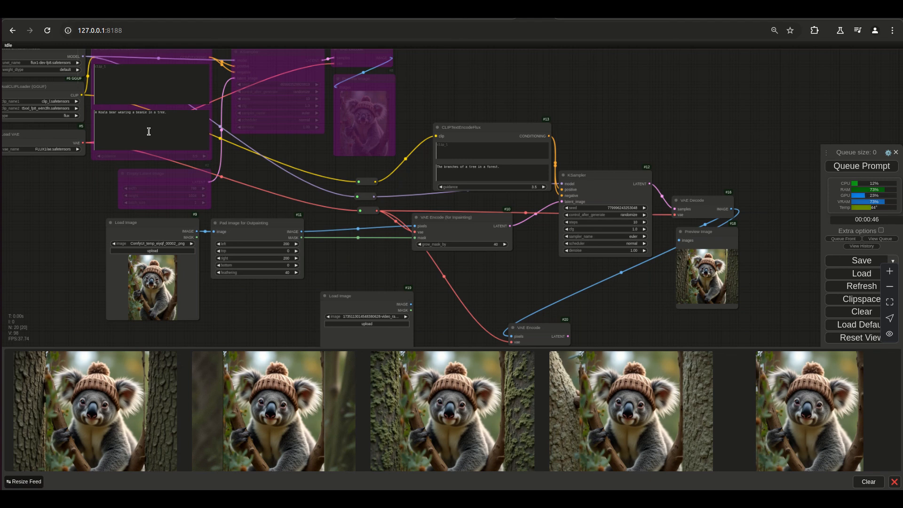
scroll(477, 281, down, 2)
drag(504, 275, 505, 241)
drag(425, 238, 449, 291)
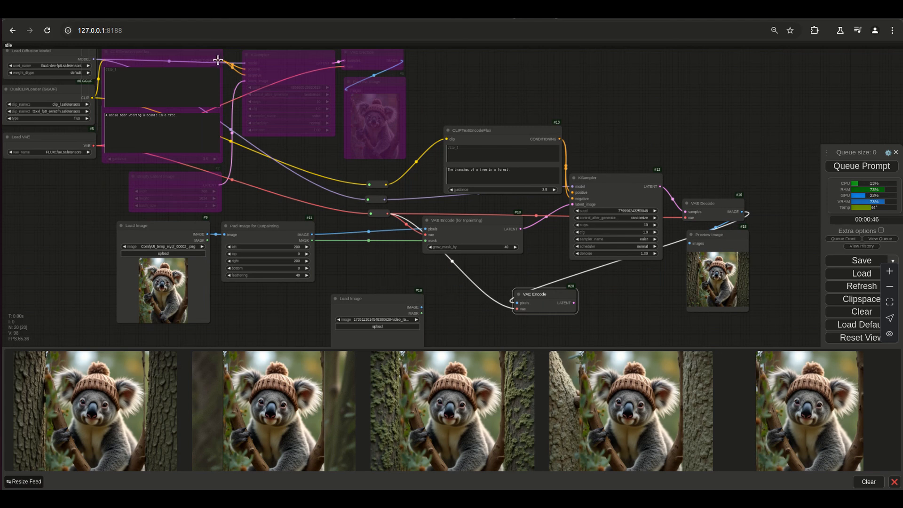
Step: Add a KSampler node that takes the new VAE Encode's latent output as its latent_image
drag(574, 271, 603, 288)
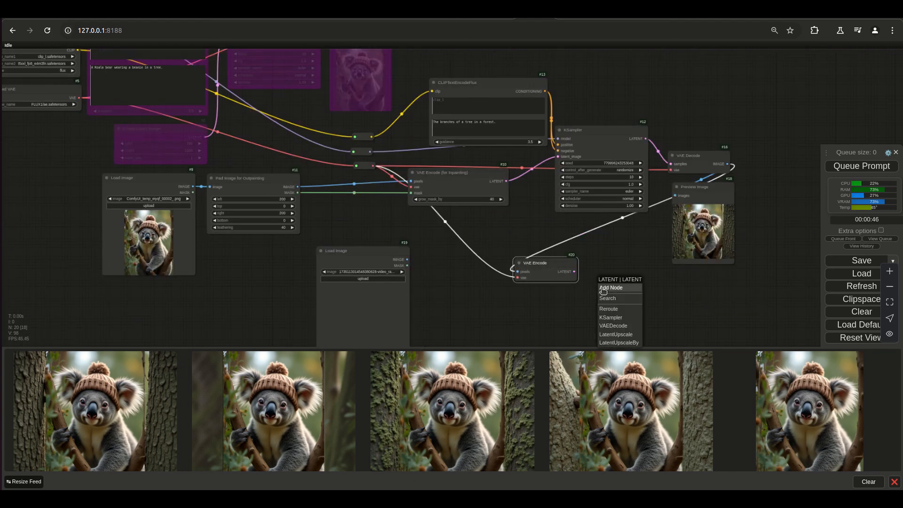
click(628, 317)
scroll(487, 308, down, 5)
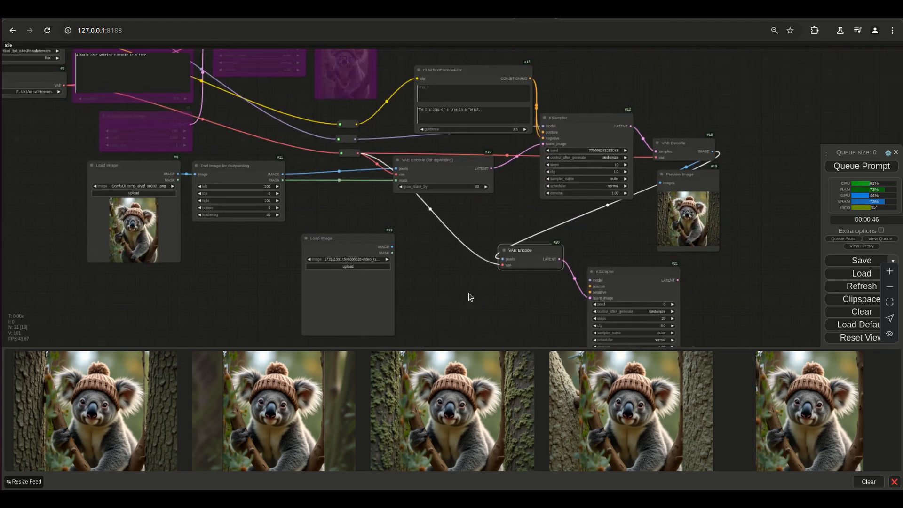
Step: Connect the new KSampler's positive and negative inputs to the koala-beanie CLIPTextEncodeFlux, and remove the bypass from that prompt node
scroll(519, 302, up, 3)
drag(537, 280, 282, 75)
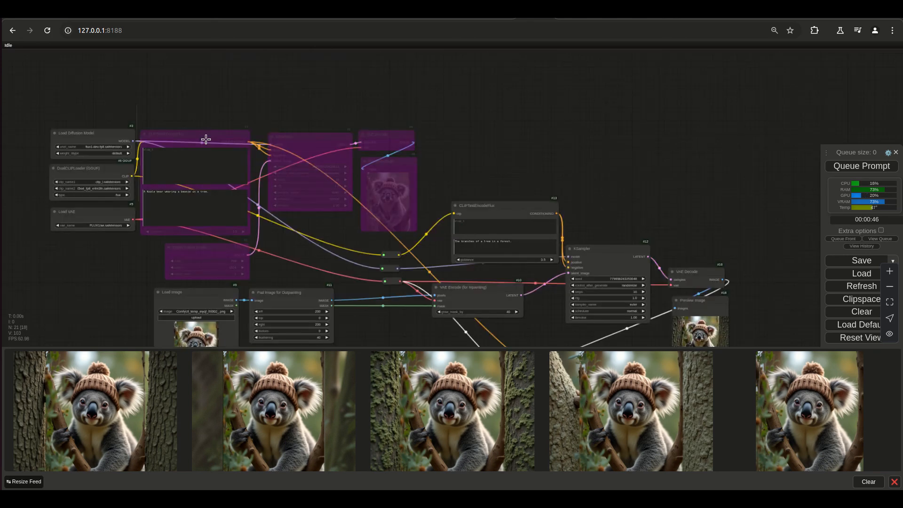
click(207, 139)
scroll(324, 198, down, 3)
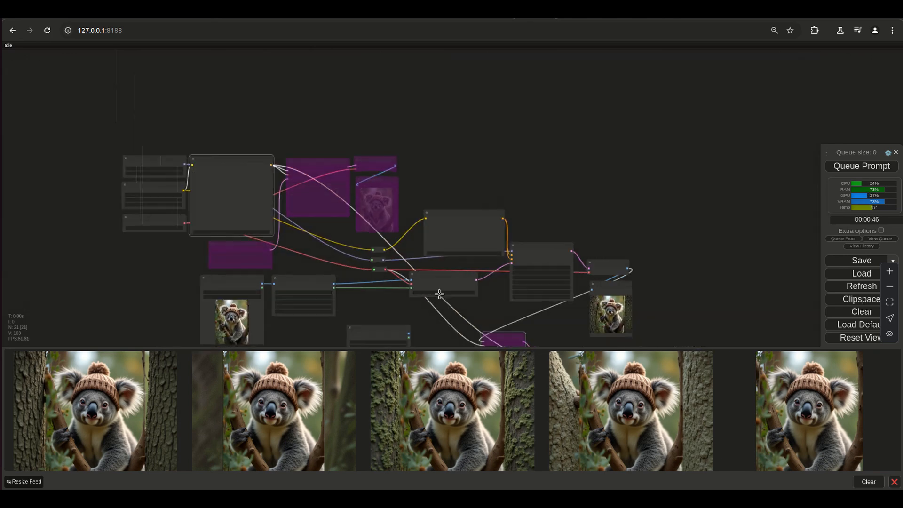
scroll(464, 326, up, 1)
drag(464, 326, 451, 249)
drag(569, 282, 240, 72)
Step: Connect the new KSampler's model input to the model reroute, and arrange the KSampler and VAE Encode side by side
drag(446, 257, 356, 165)
click(410, 283)
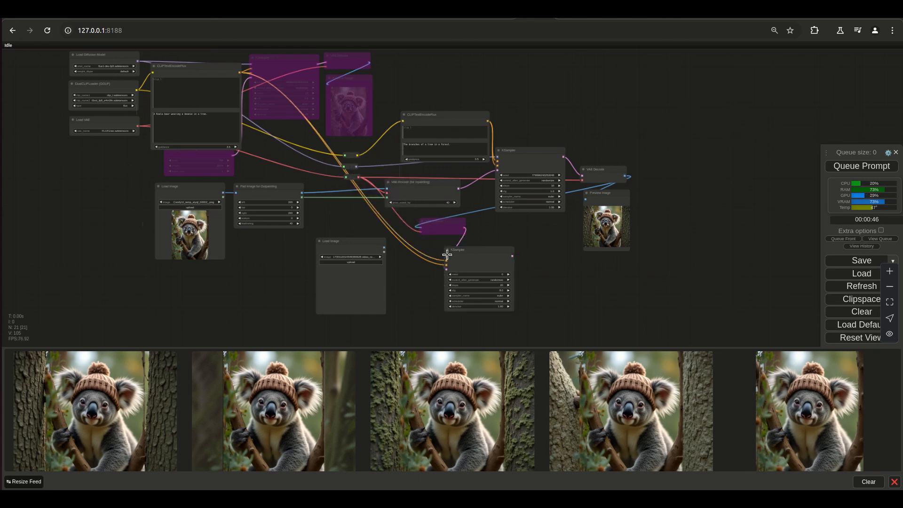
scroll(447, 254, up, 4)
drag(452, 259, 318, 127)
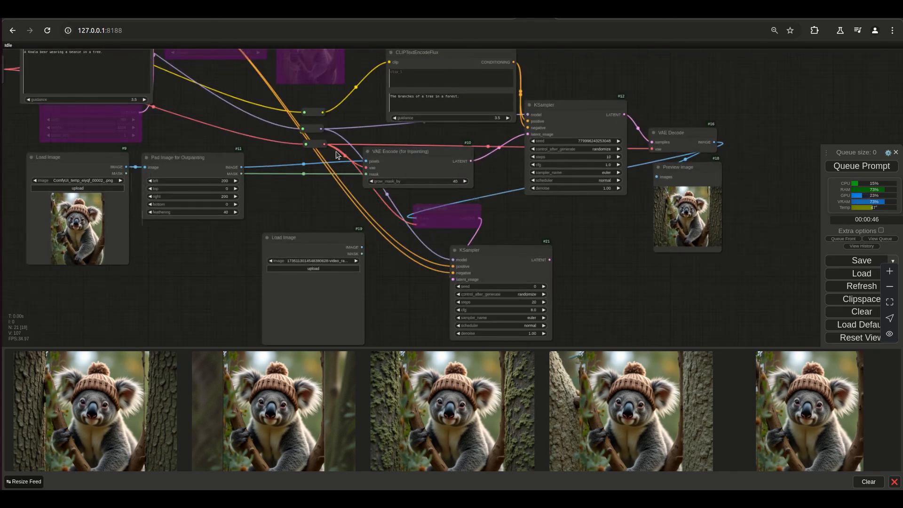
drag(528, 259, 569, 251)
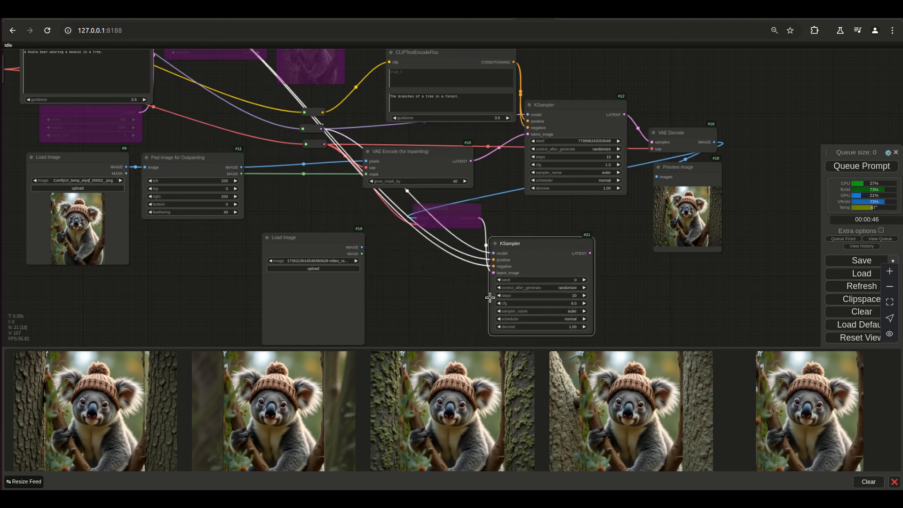
drag(467, 215, 454, 301)
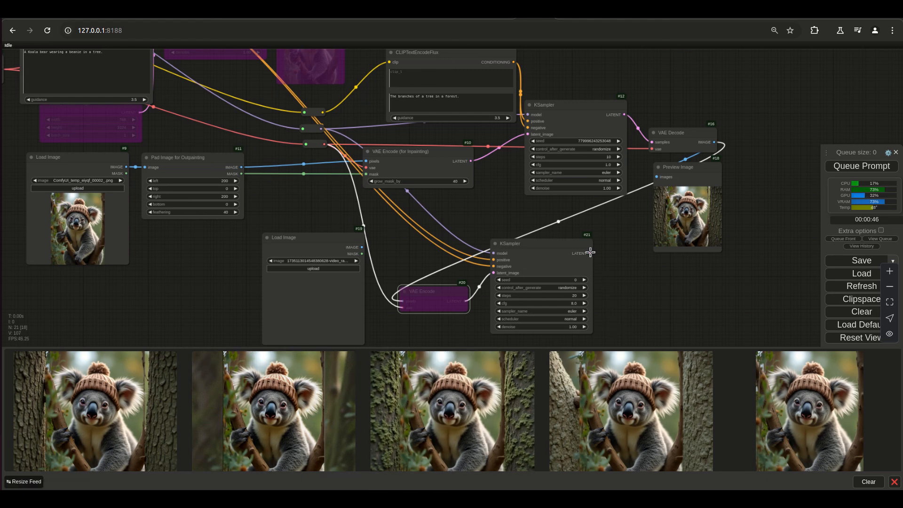
Step: Add a VAE Decode node to the new KSampler's latent output and connect its vae input to the VAE reroute
drag(590, 252, 656, 268)
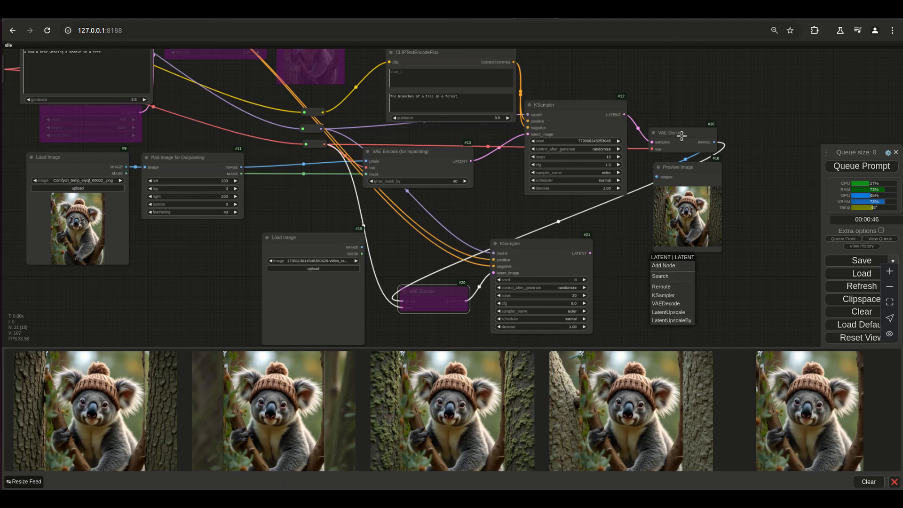
drag(589, 253, 625, 278)
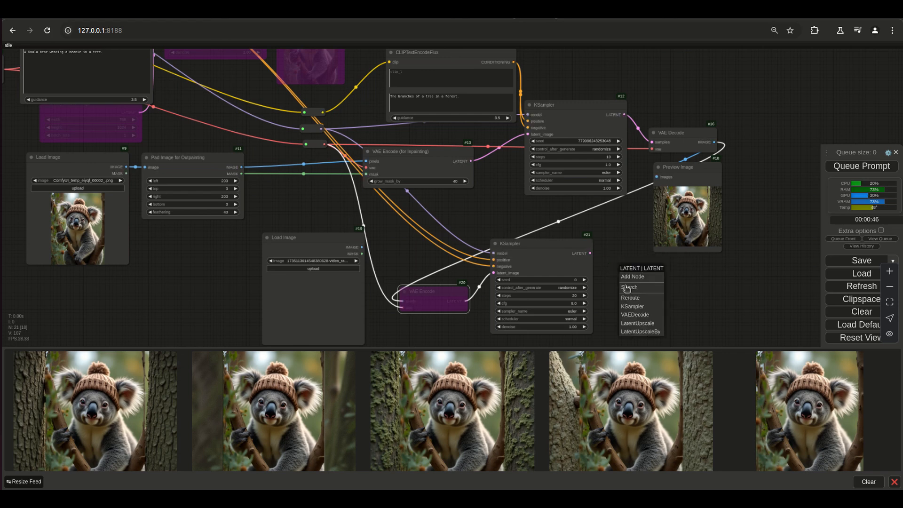
click(649, 315)
drag(627, 288, 325, 143)
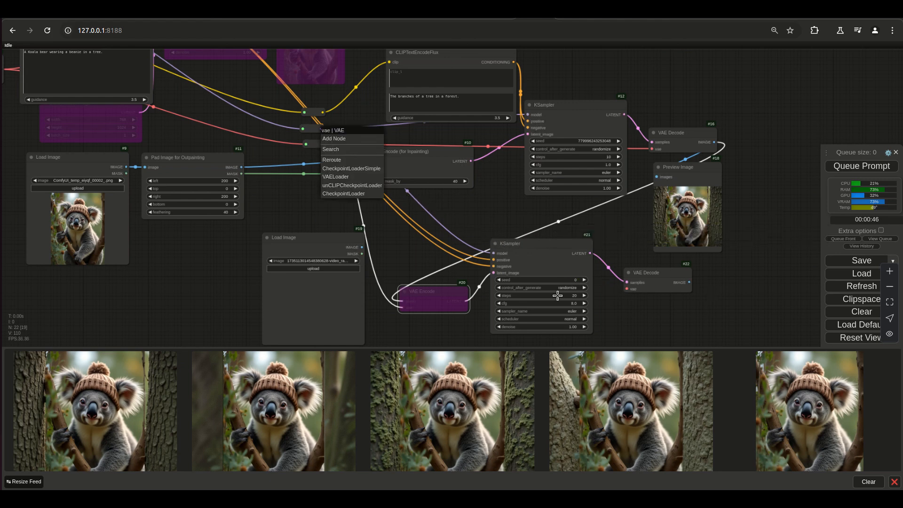
click(529, 214)
drag(626, 288, 325, 145)
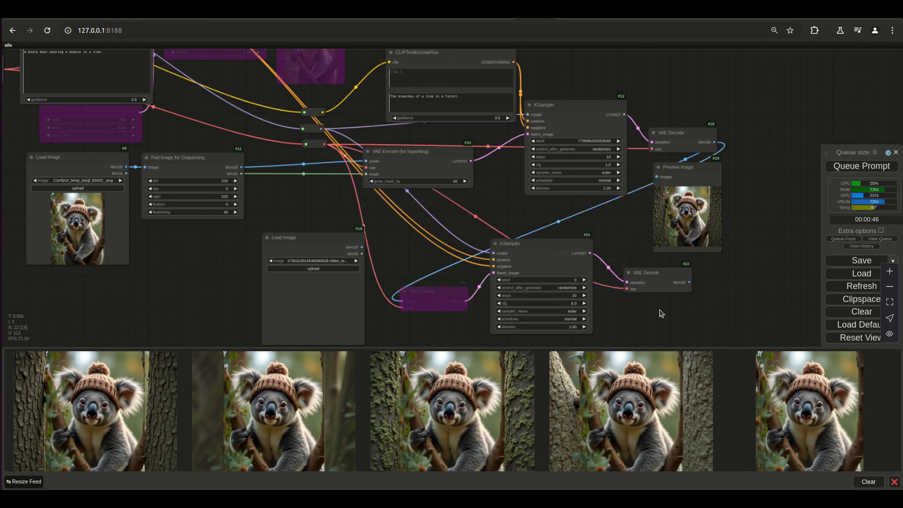
Step: Add a Preview Image node to the new VAE Decode's image output
drag(689, 282, 675, 310)
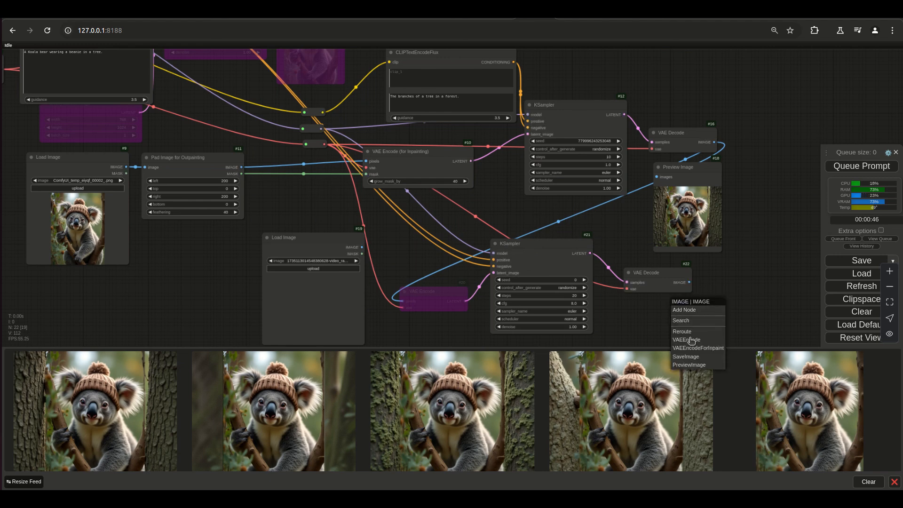
click(694, 366)
scroll(681, 287, down, 2)
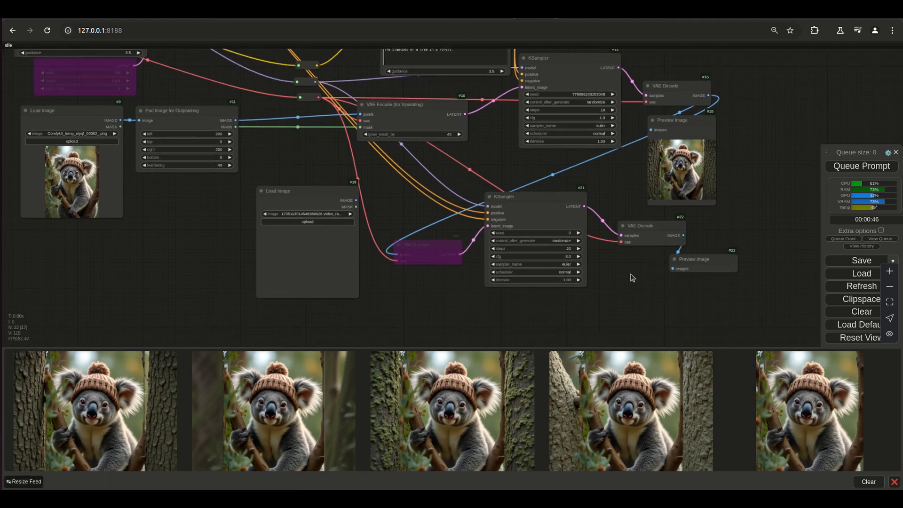
scroll(403, 312, down, 4)
scroll(277, 292, up, 1)
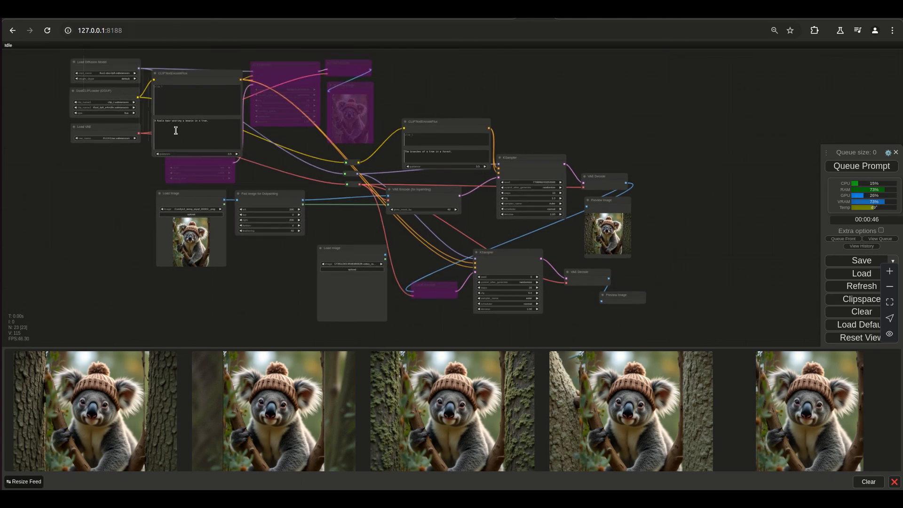
scroll(107, 178, up, 5)
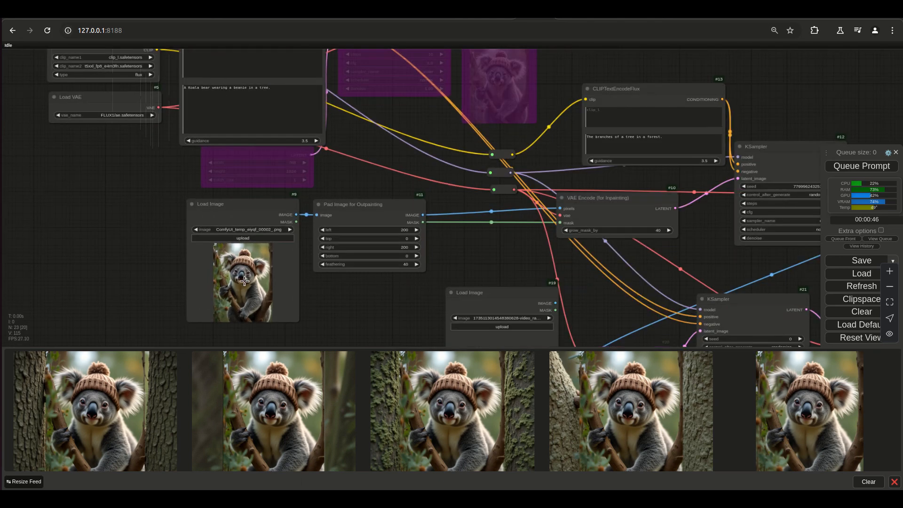
scroll(244, 281, down, 4)
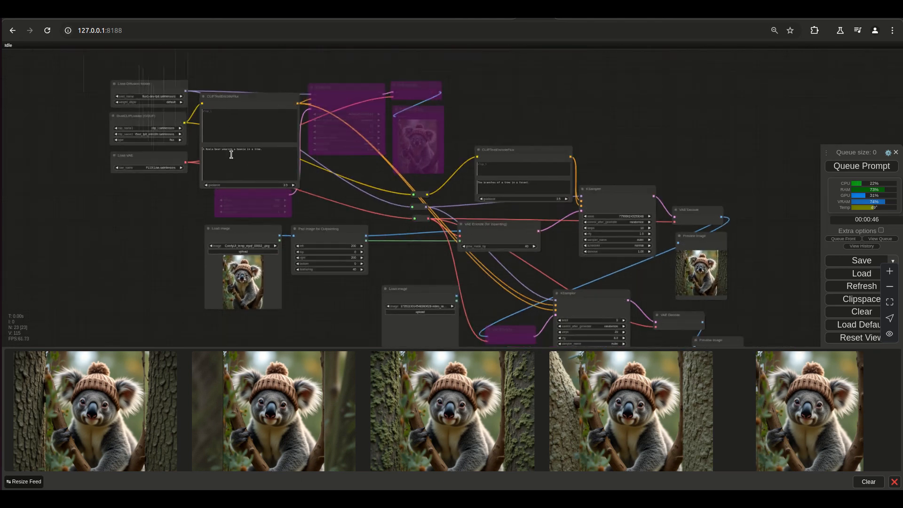
Step: Remove the bypass from the VAE Encode node that feeds the second KSampler
drag(315, 312, 202, 199)
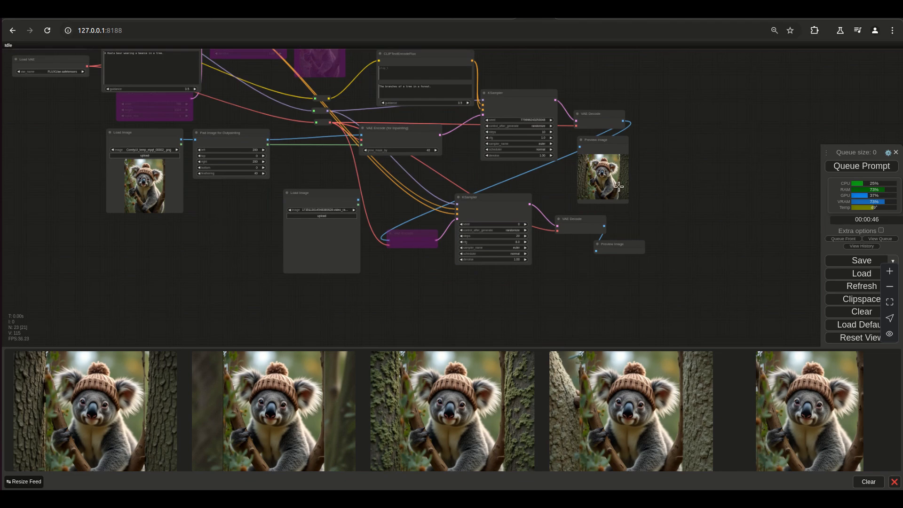
scroll(618, 187, up, 4)
scroll(618, 187, up, 3)
scroll(623, 156, down, 8)
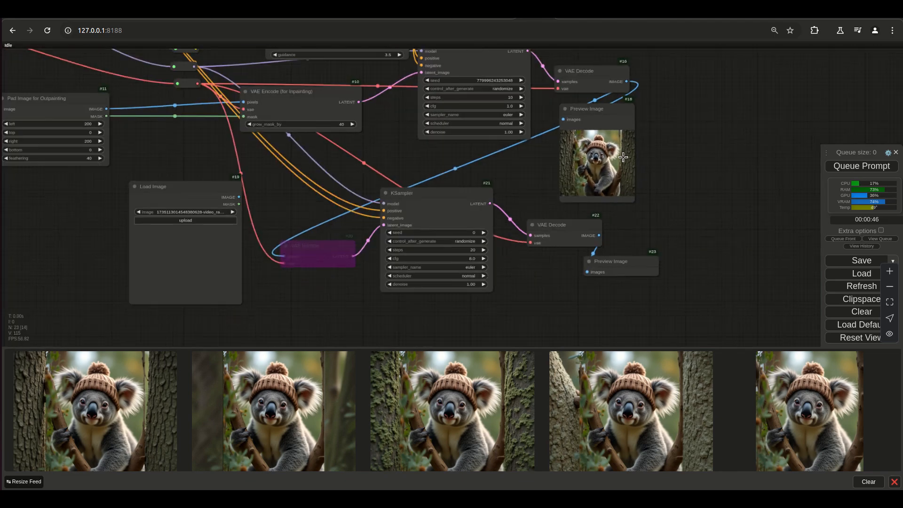
scroll(536, 282, up, 3)
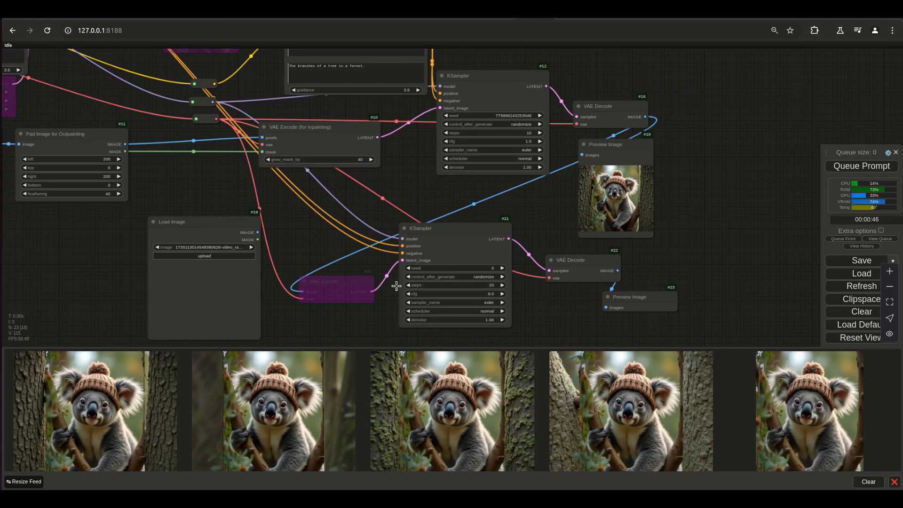
scroll(343, 299, up, 4)
click(348, 272)
key(ctrl+b)
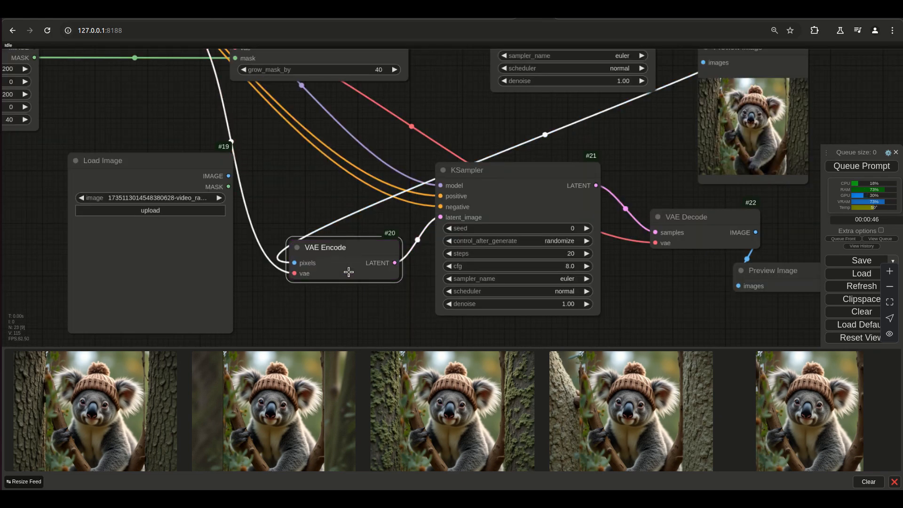
Step: Delete the unconnected Load Image node beside the VAE Encode
scroll(303, 203, down, 6)
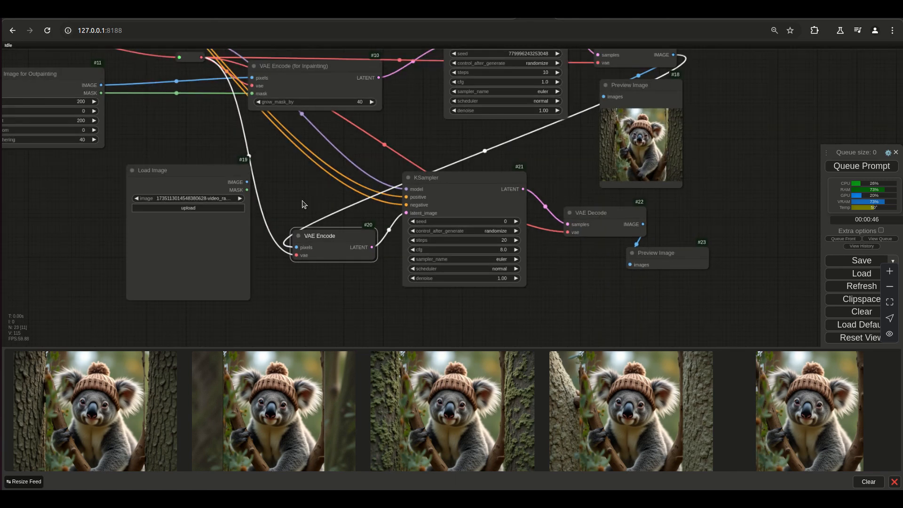
scroll(310, 274, down, 1)
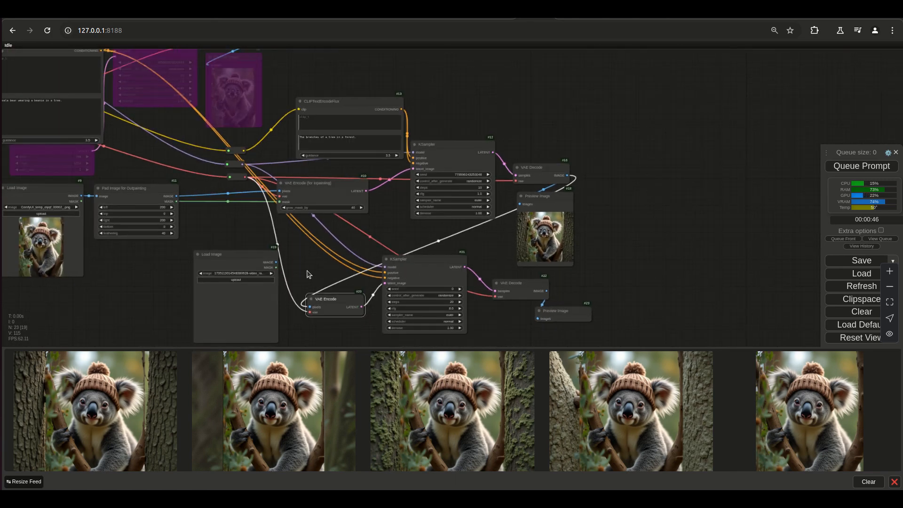
right_click(262, 298)
click(289, 481)
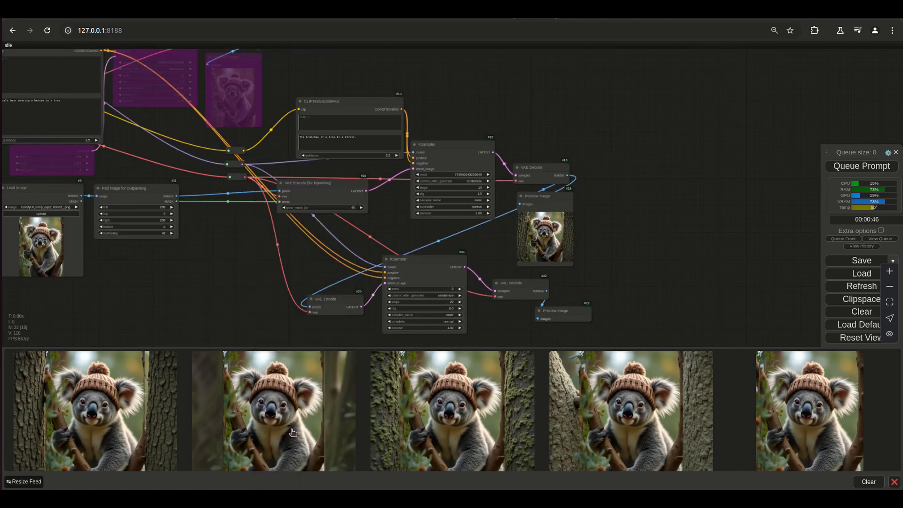
Step: Move the Pad Image for Outpainting node nearer to VAE Encode (for Inpainting), and set that encoder's grow_mask_by to 6
drag(253, 247, 344, 259)
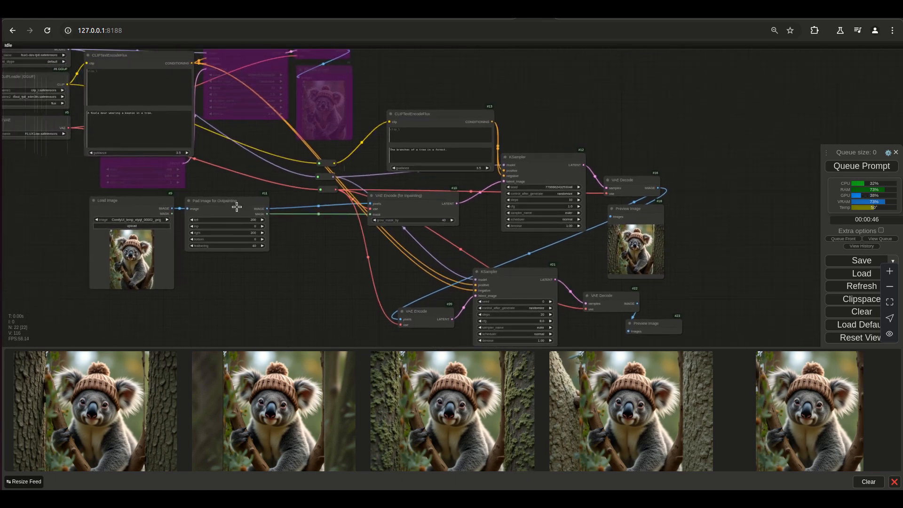
drag(236, 204, 297, 239)
scroll(347, 309, up, 5)
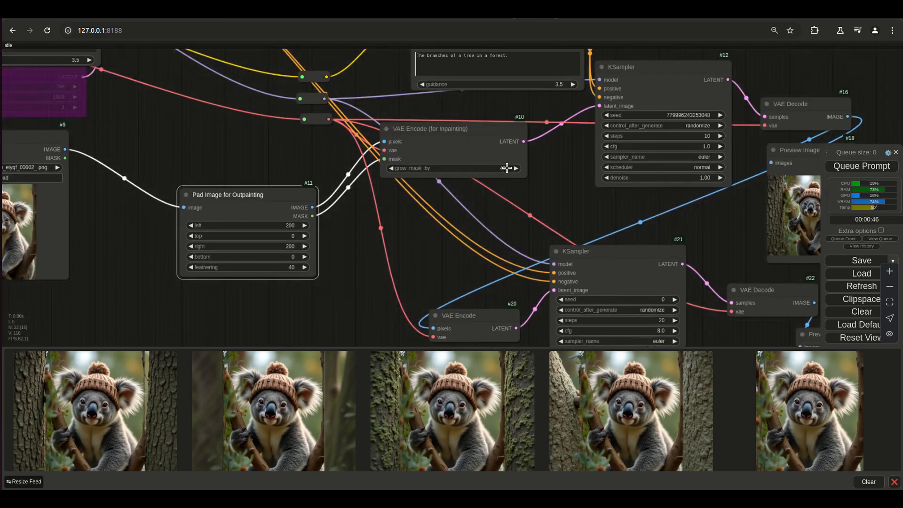
click(505, 168)
key(Return)
scroll(301, 308, down, 2)
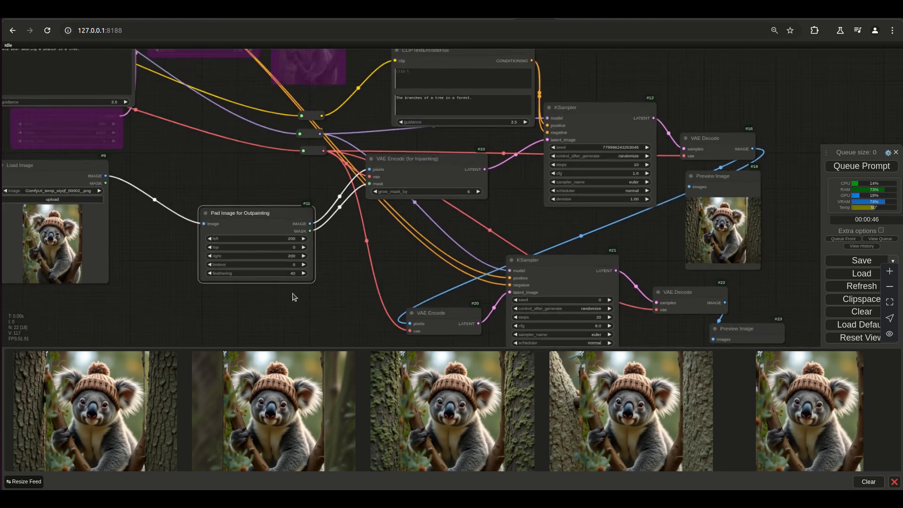
Step: Arrange the outpainting branch's padding, inpaint encoder, KSampler, VAE Decode and Preview Image nodes closer together, and shift the koala prompt node slightly upward
drag(299, 307, 293, 295)
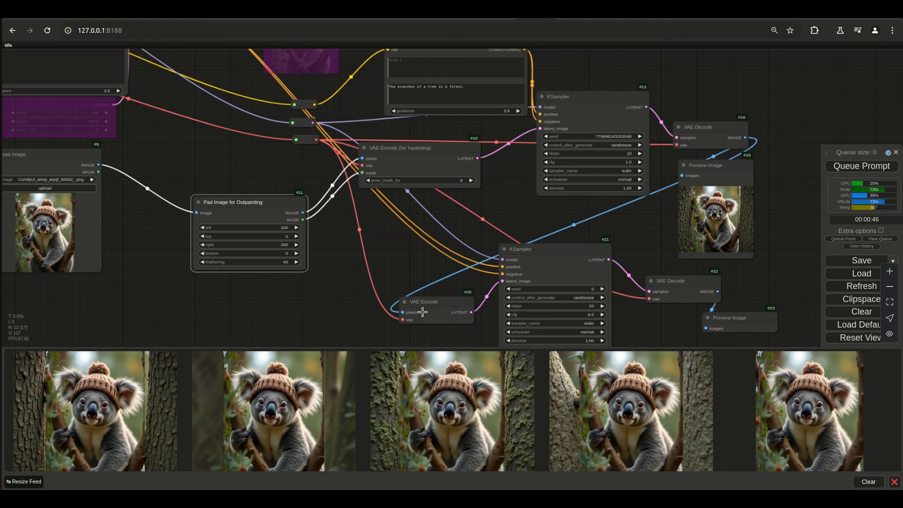
drag(418, 264, 396, 213)
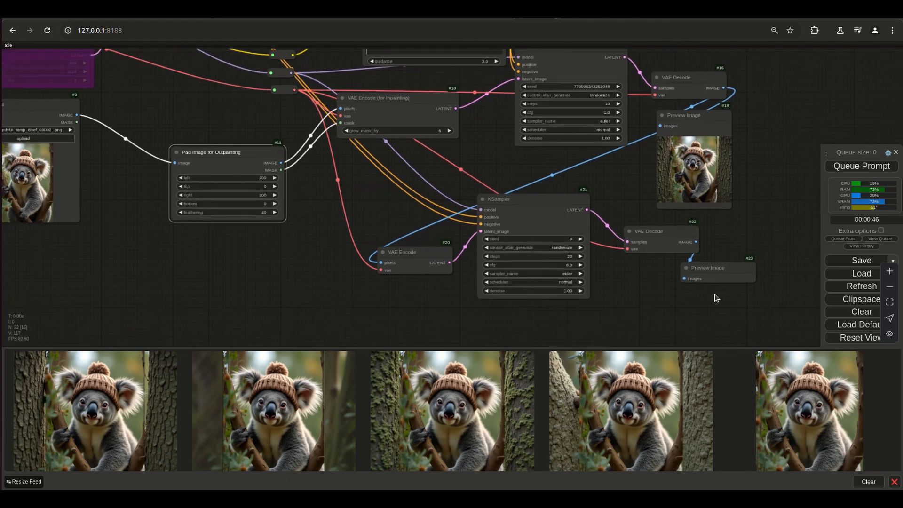
scroll(714, 298, down, 3)
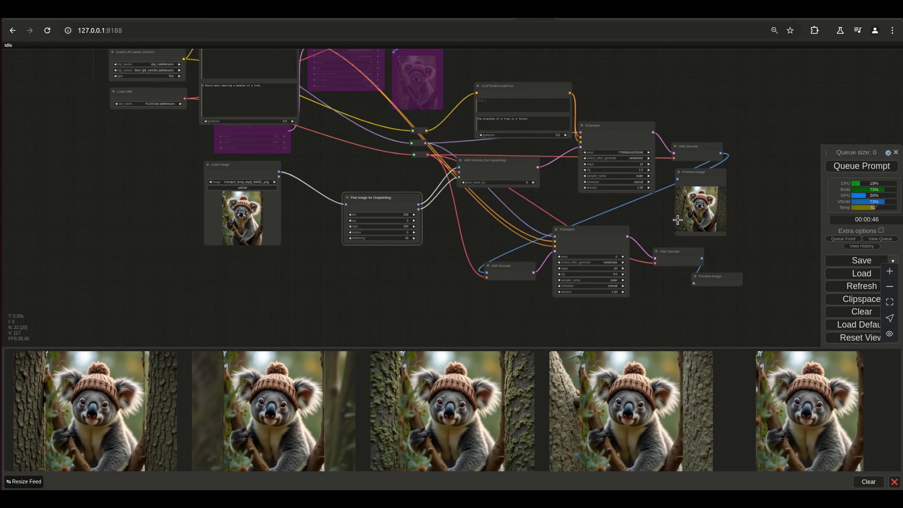
drag(383, 199, 297, 210)
drag(442, 201, 383, 210)
drag(476, 126, 445, 108)
drag(570, 180, 482, 209)
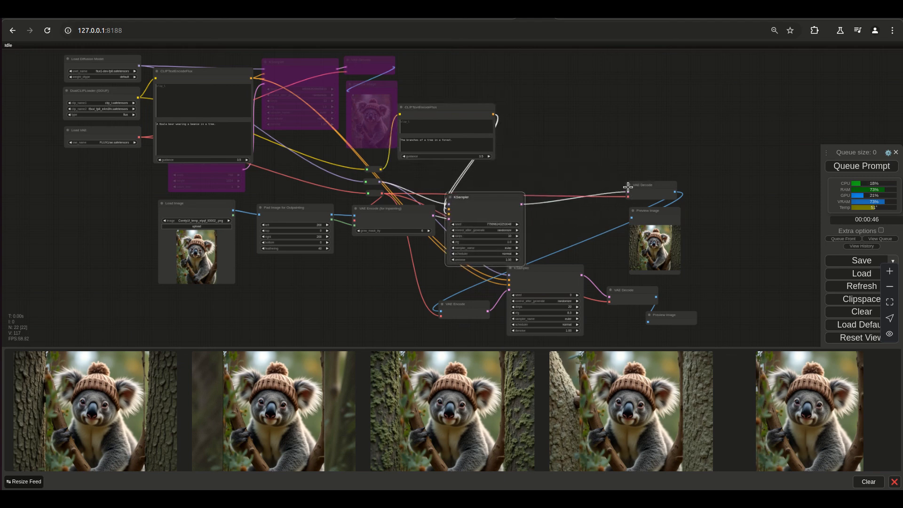
drag(645, 185, 565, 177)
drag(655, 205, 593, 193)
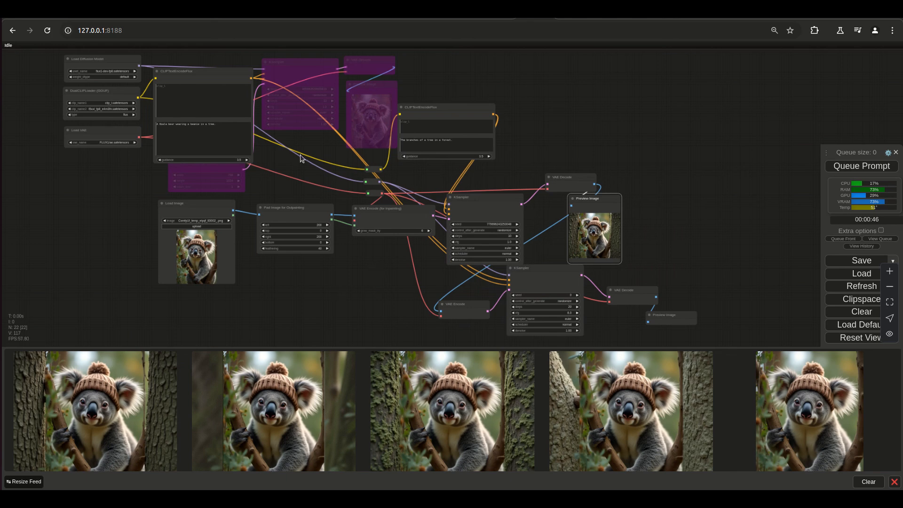
drag(218, 75, 216, 67)
Step: Queue the workflow and inspect the newly outpainted koala image enlarged from the image feed
key(ctrl+Return)
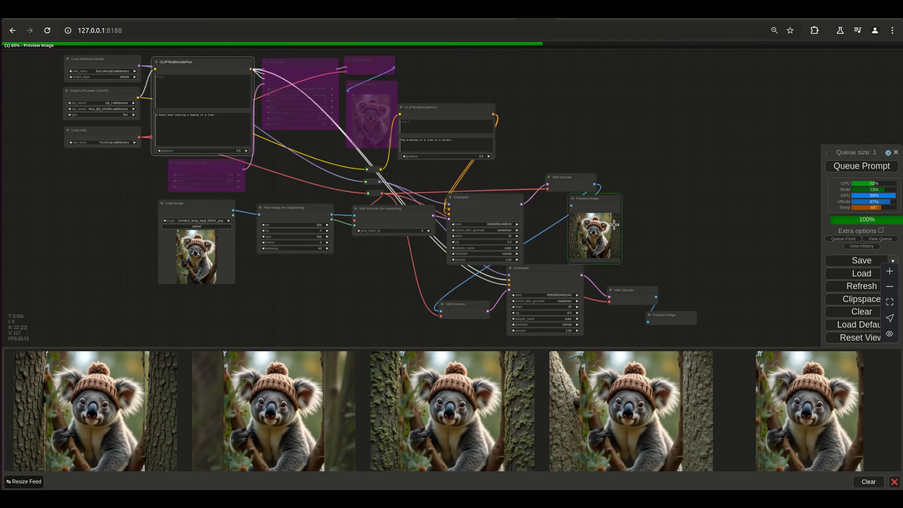
scroll(618, 231, up, 3)
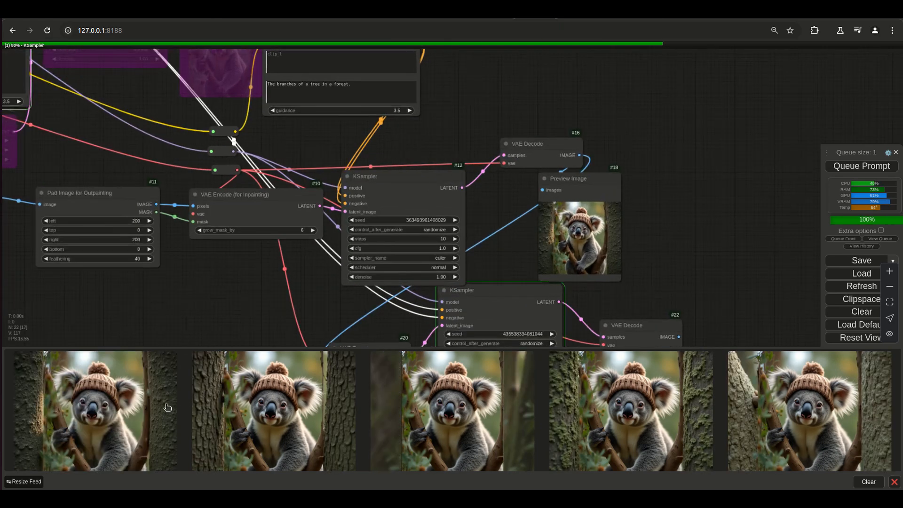
scroll(113, 436, down, 5)
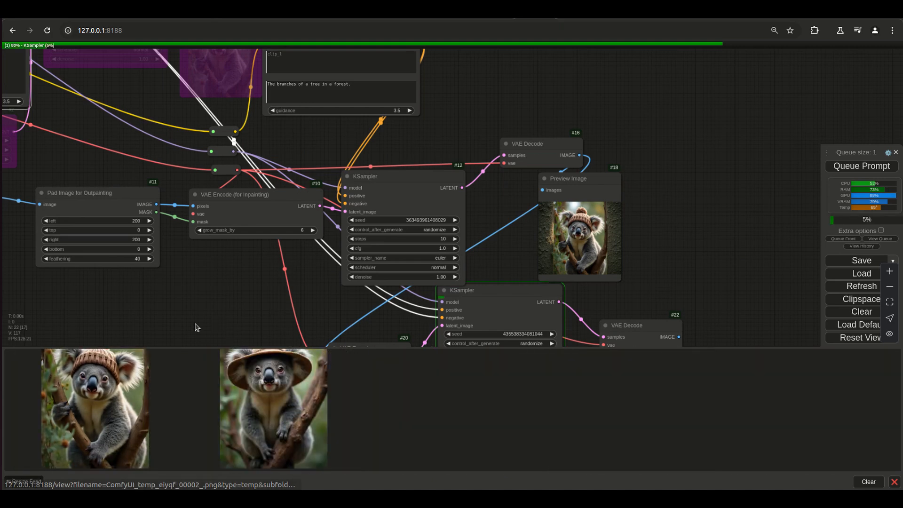
scroll(134, 387, up, 3)
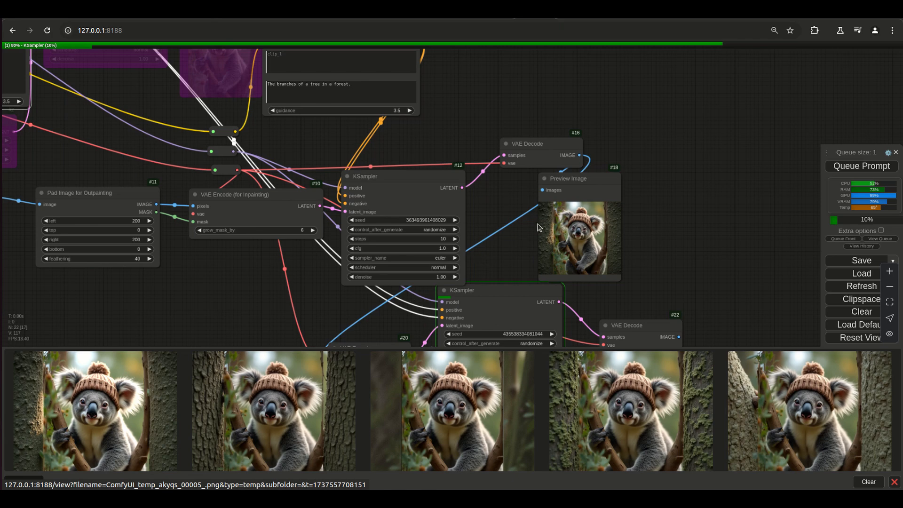
scroll(696, 164, down, 3)
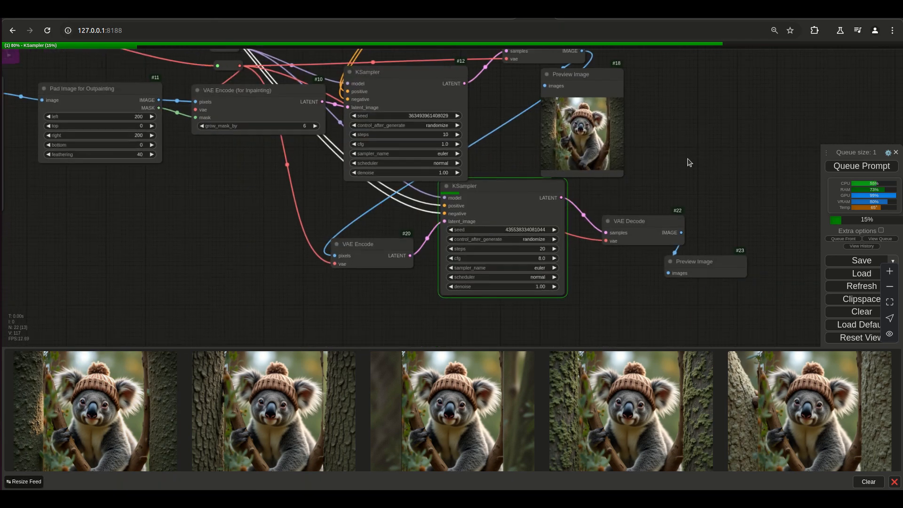
scroll(189, 243, down, 1)
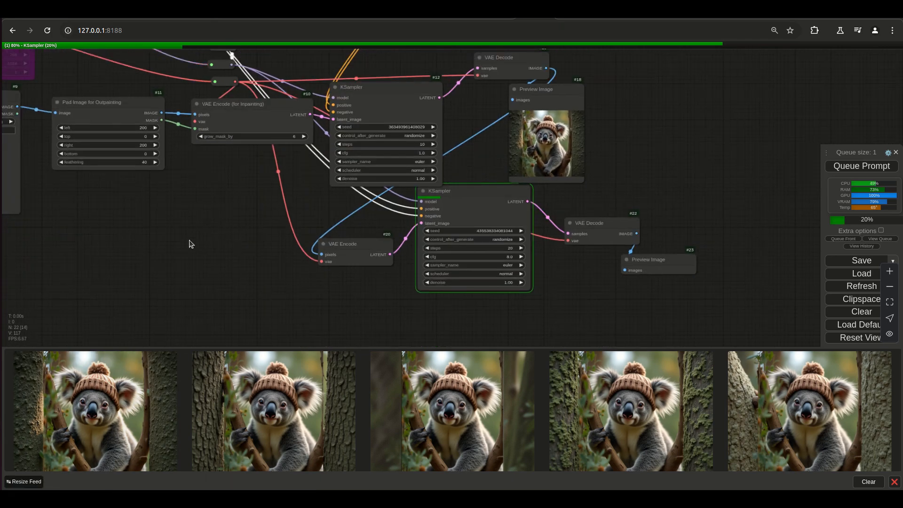
scroll(189, 243, down, 4)
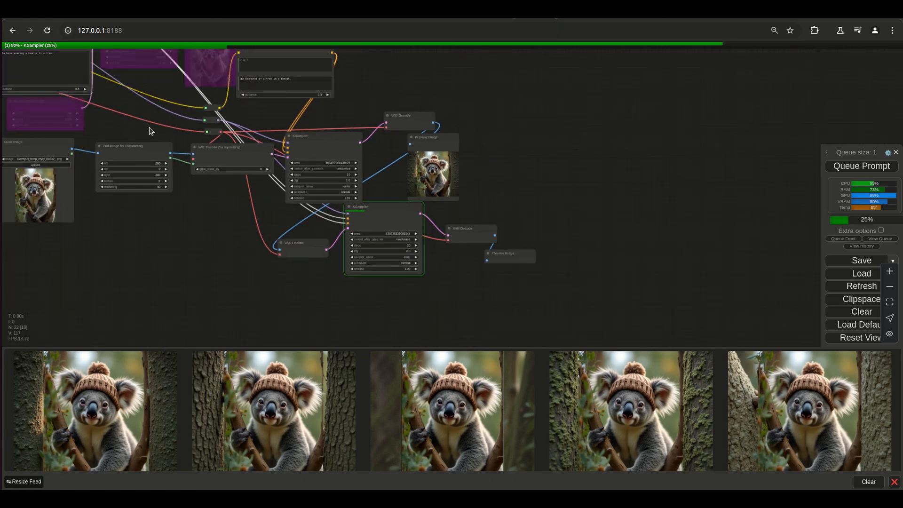
drag(118, 98, 170, 149)
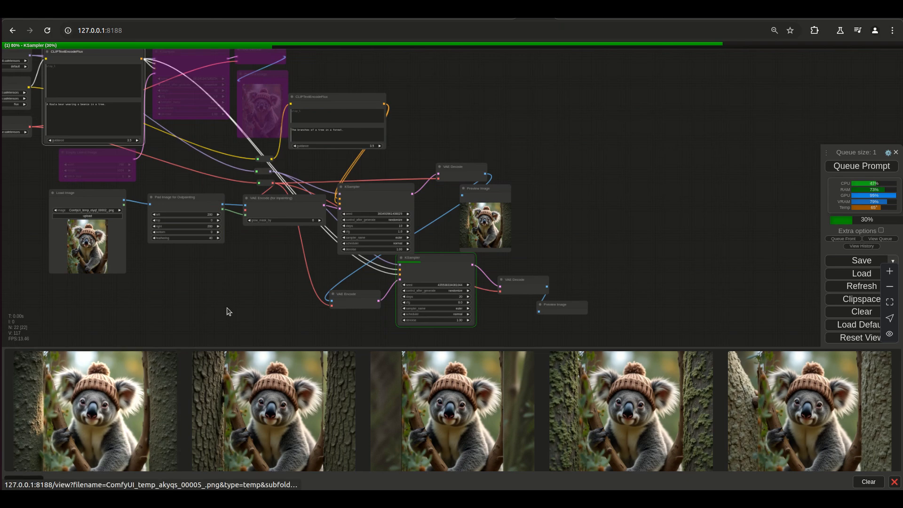
click(83, 412)
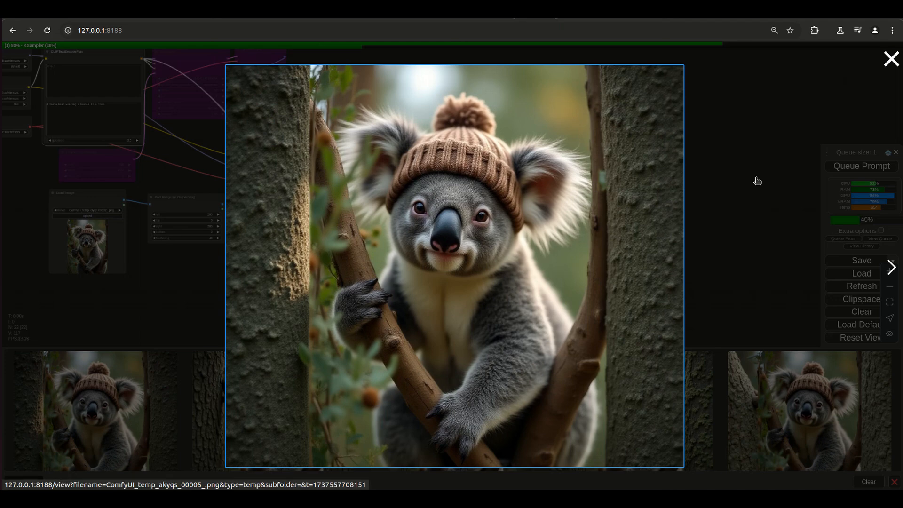
click(861, 107)
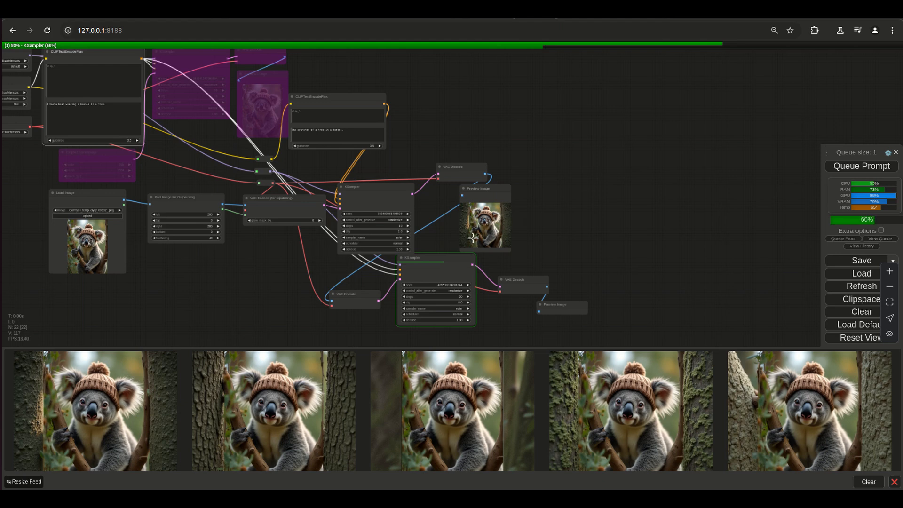
Step: Inspect the second KSampler's output image enlarged from the image feed
scroll(497, 223, up, 3)
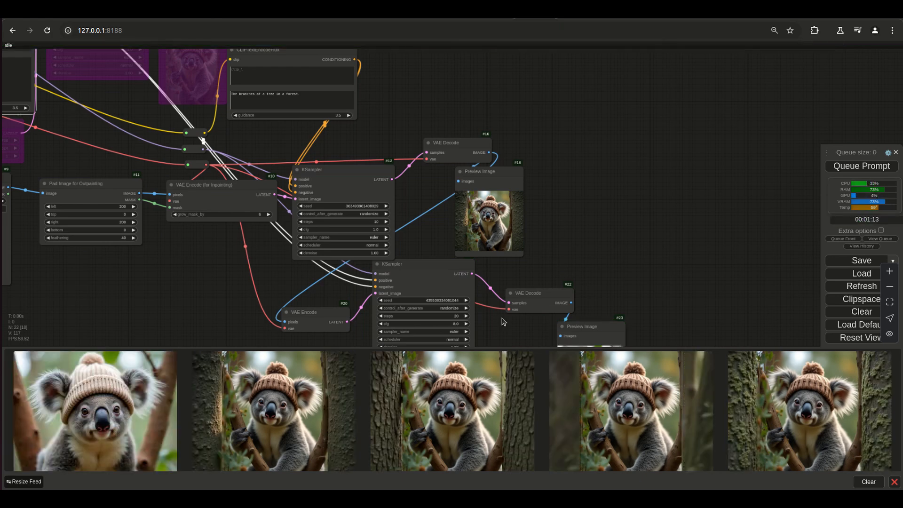
scroll(502, 321, down, 2)
click(134, 402)
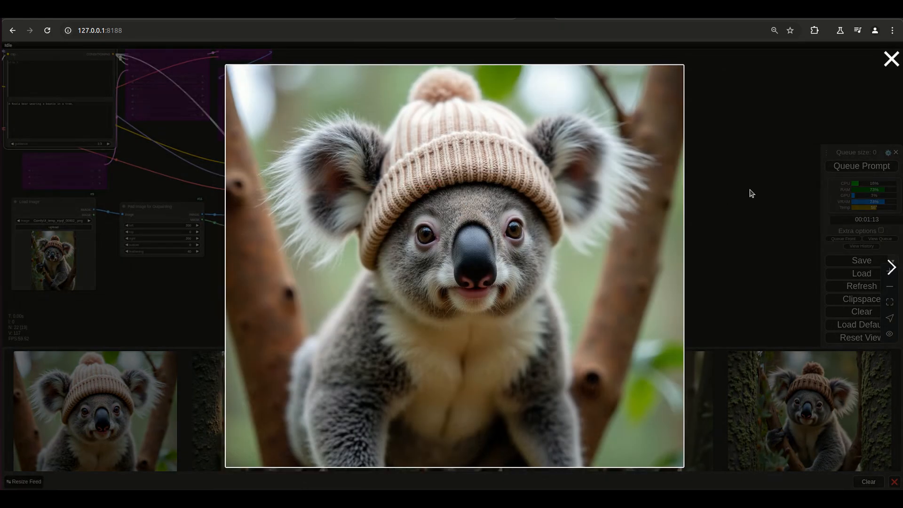
click(750, 193)
Step: Set the second KSampler's cfg to 1.0 and its steps to 12
scroll(640, 318, up, 4)
drag(483, 333, 583, 205)
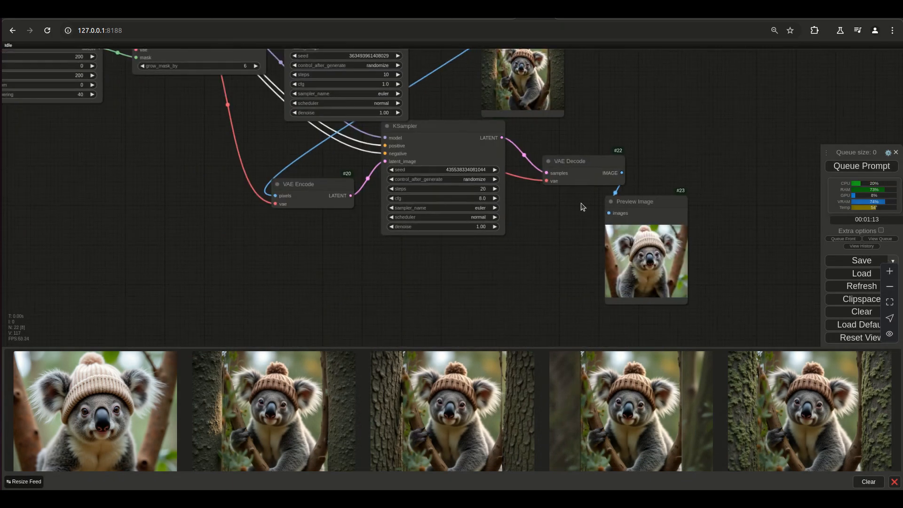
scroll(519, 240, up, 4)
drag(520, 238, 524, 338)
click(475, 278)
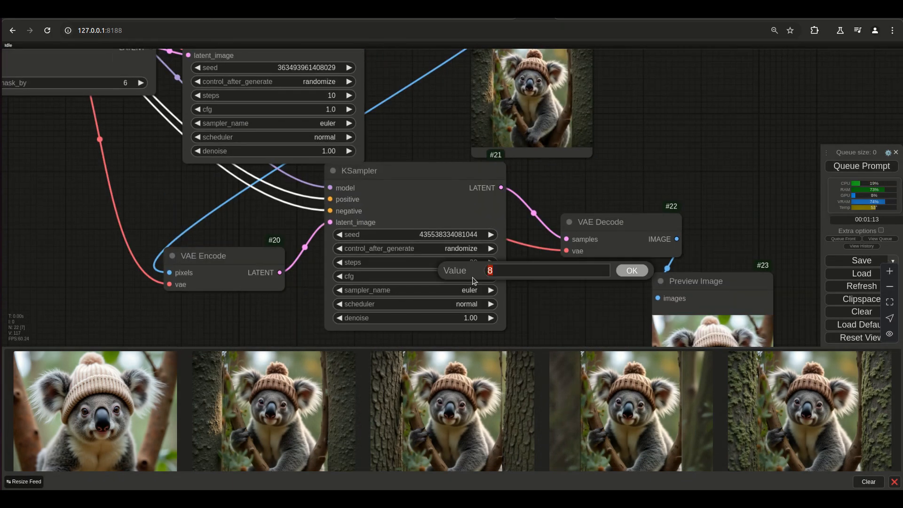
key(Return)
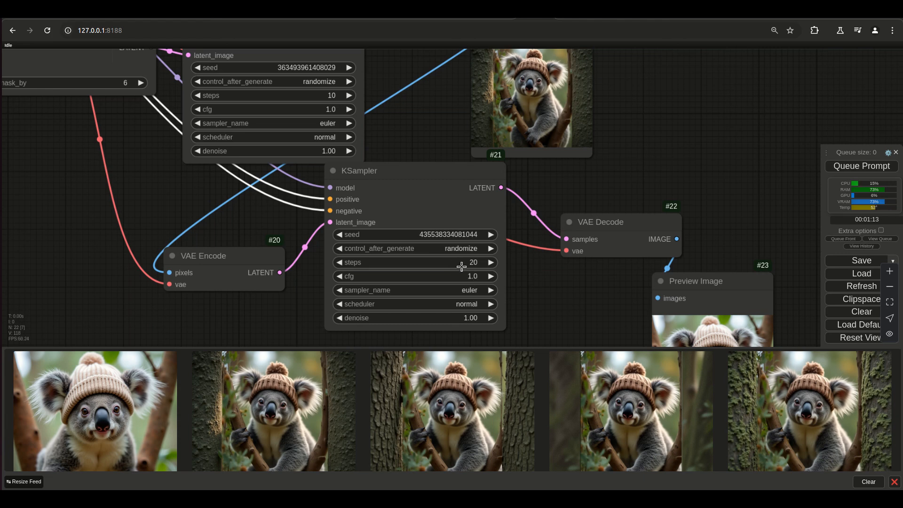
click(472, 263)
text(12)
key(Return)
scroll(512, 280, down, 2)
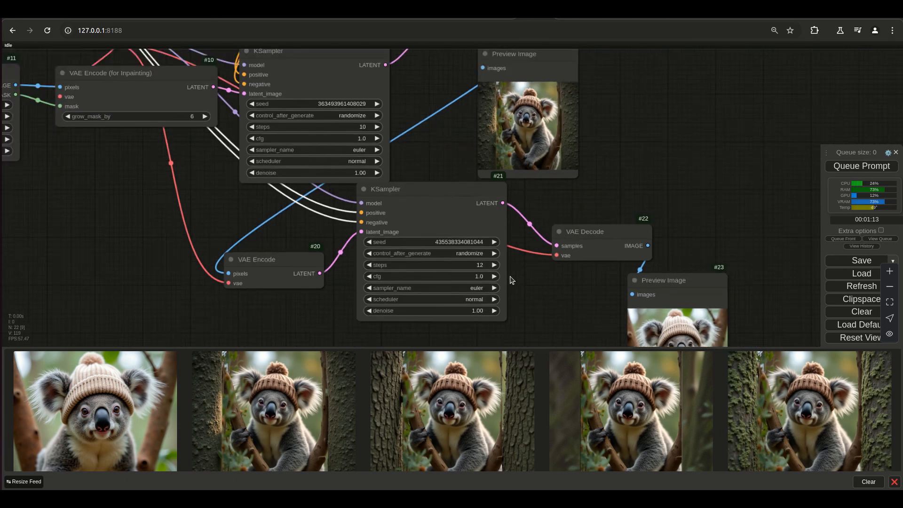
Step: Set the second KSampler's denoise to 0.65, queue the workflow again, and look closely at the first pass's preview
click(477, 309)
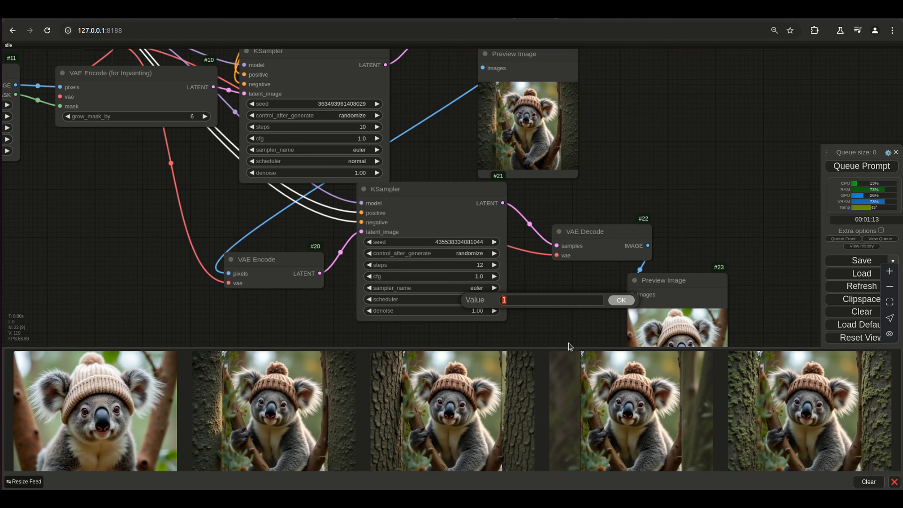
text(65)
key(Return)
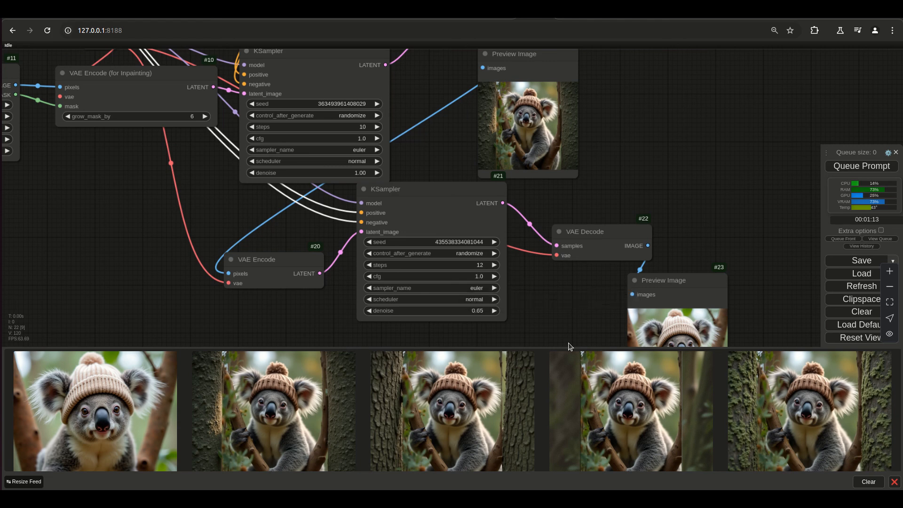
key(ctrl+Return)
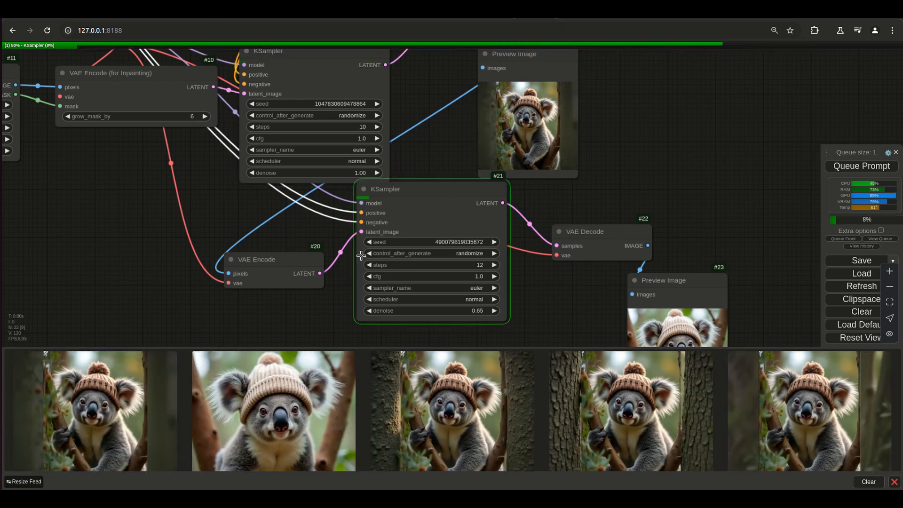
scroll(517, 127, up, 4)
scroll(525, 127, up, 7)
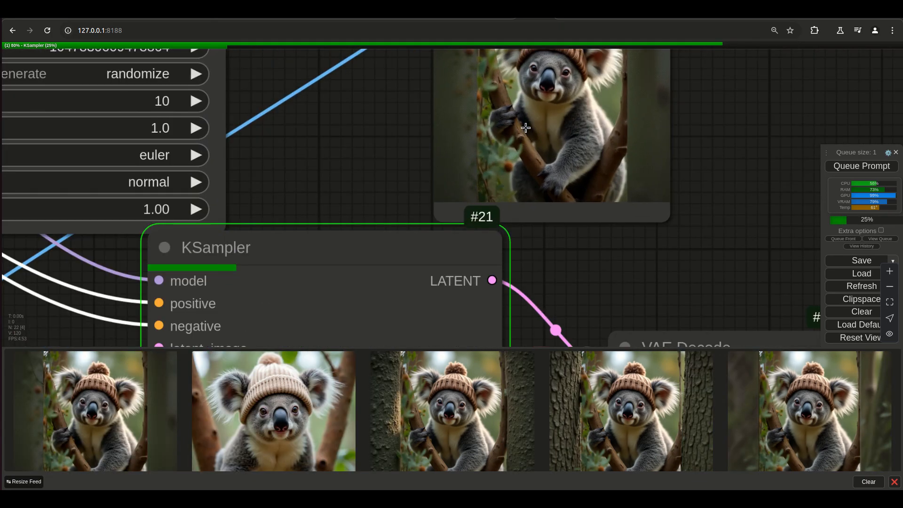
Step: Add a Load Image node below the outpainting chain and connect its IMAGE output to the VAE Encode node's pixels input
scroll(526, 128, down, 11)
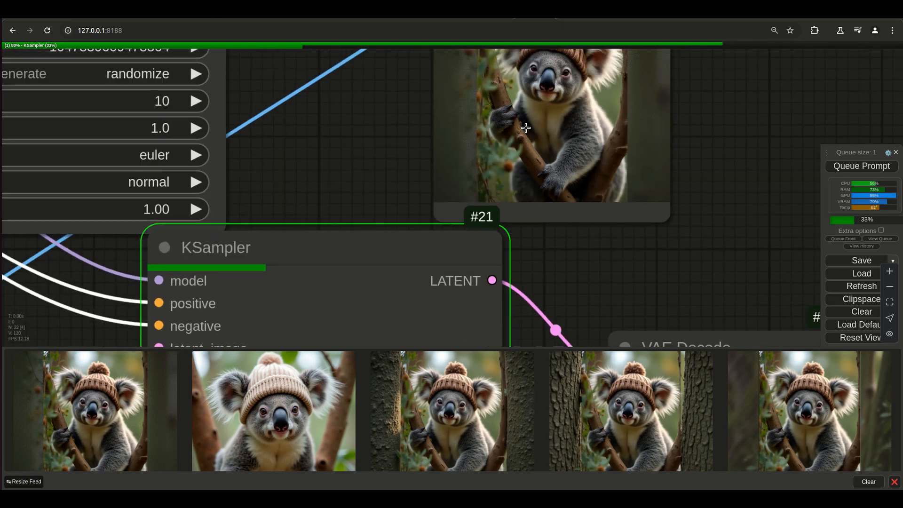
scroll(525, 128, down, 2)
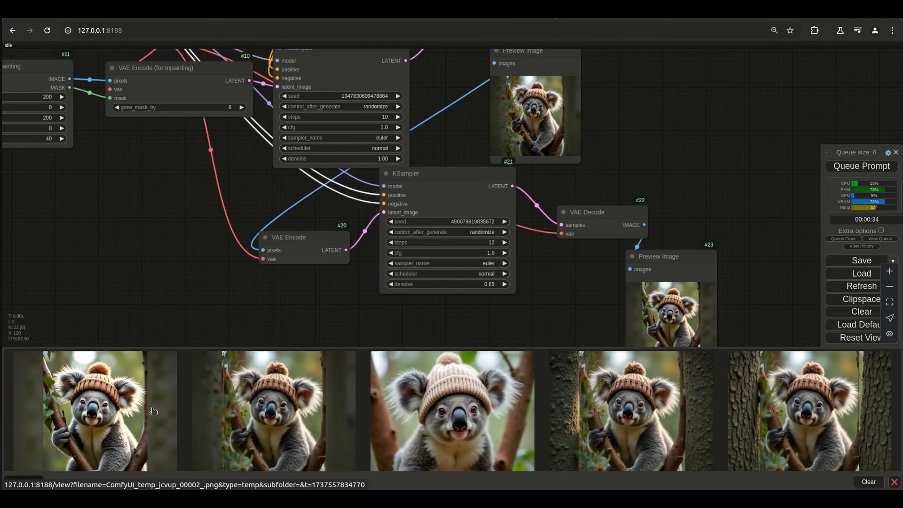
scroll(223, 276, down, 3)
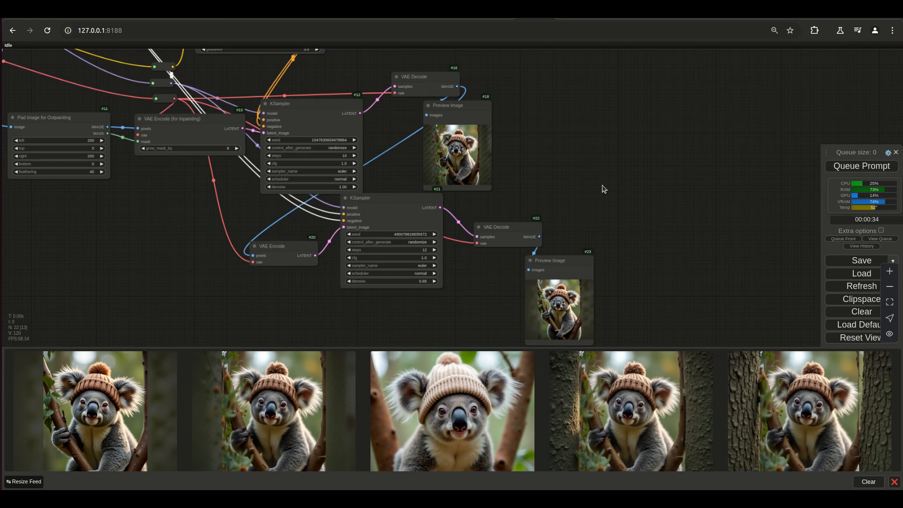
drag(600, 187, 662, 136)
drag(460, 329, 577, 349)
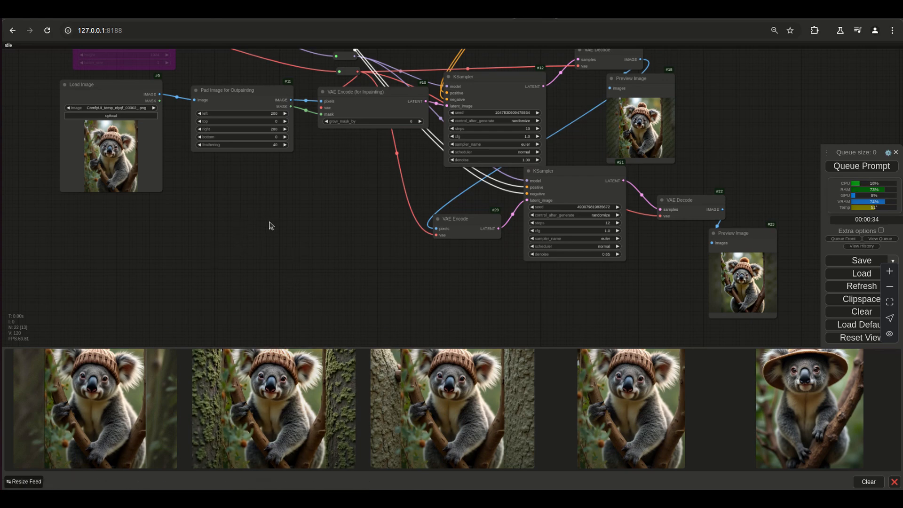
double_click(254, 229)
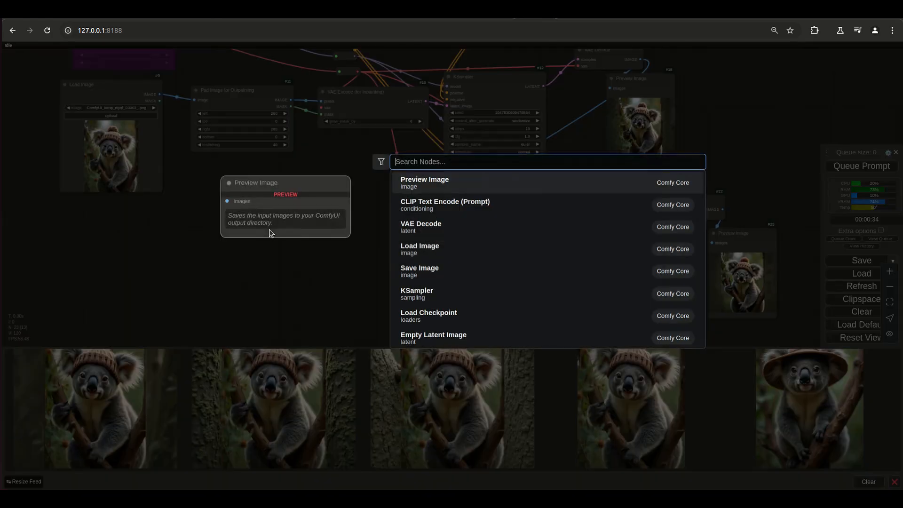
click(406, 249)
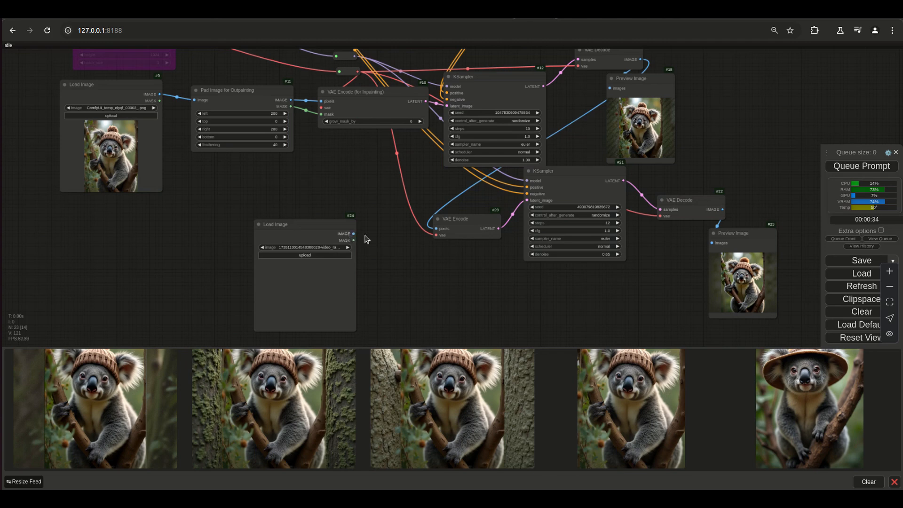
drag(354, 234, 460, 224)
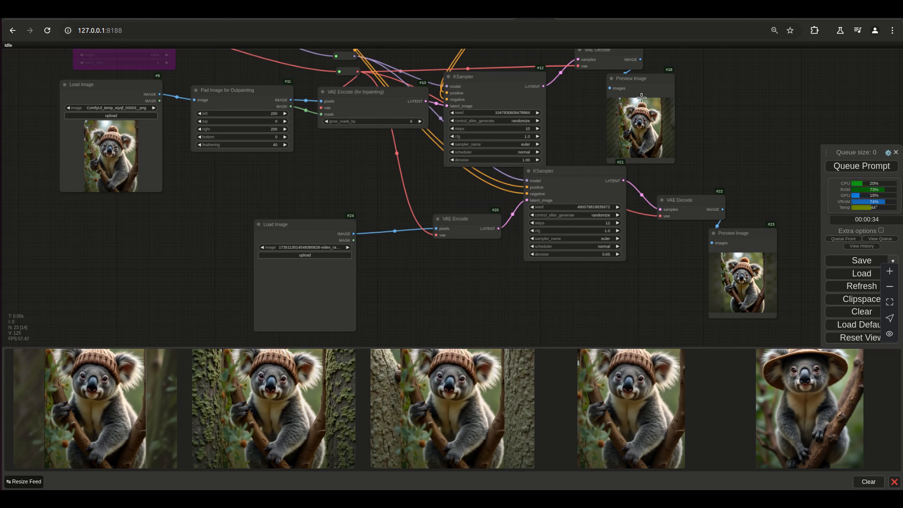
Step: Load the outpainted koala image with mossy trunks on both sides from the image feed into the new Load Image node
drag(438, 299, 492, 291)
drag(262, 408, 343, 277)
drag(447, 269, 412, 331)
Step: Bypass the outpainting pass: the original Load Image, Pad Image for Outpainting, VAE Encode (for Inpainting), KSampler, VAE Decode and Preview Image
scroll(425, 371, down, 2)
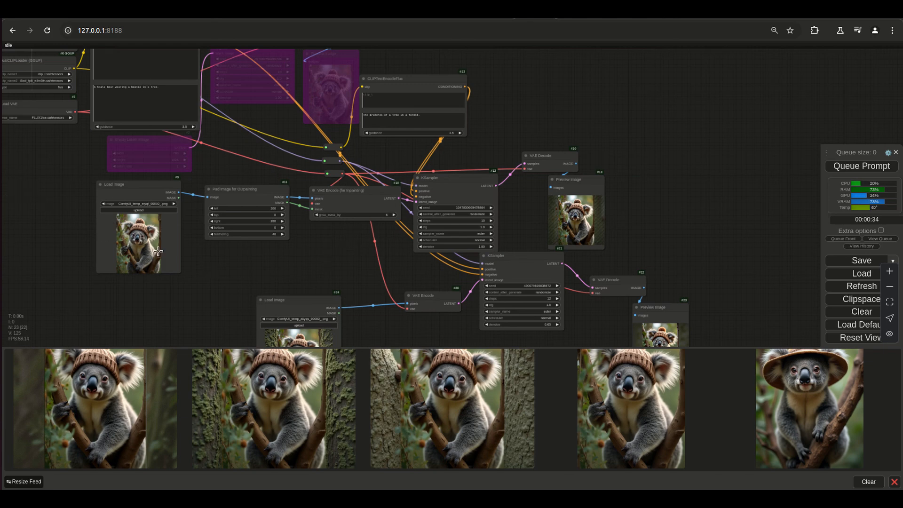
ctrl+click(170, 196)
ctrl+click(246, 201)
ctrl+click(367, 200)
ctrl+click(443, 194)
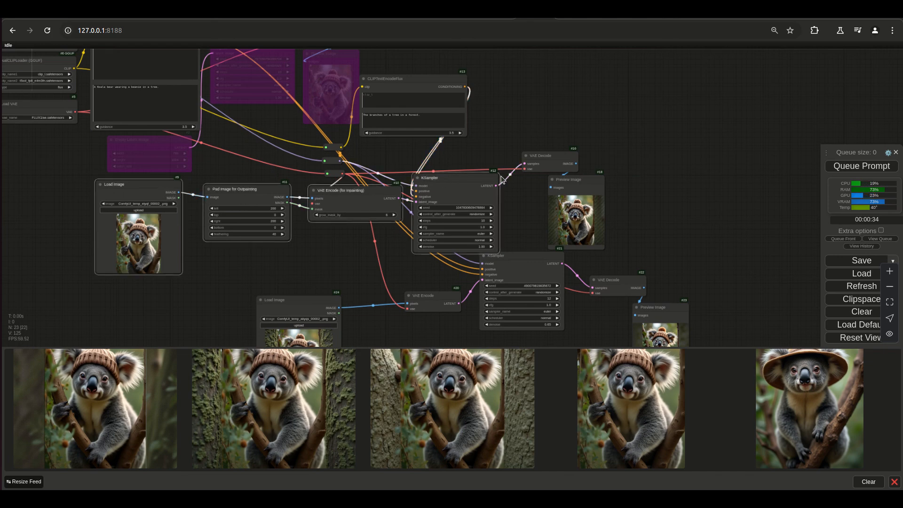
ctrl+click(546, 160)
ctrl+click(570, 194)
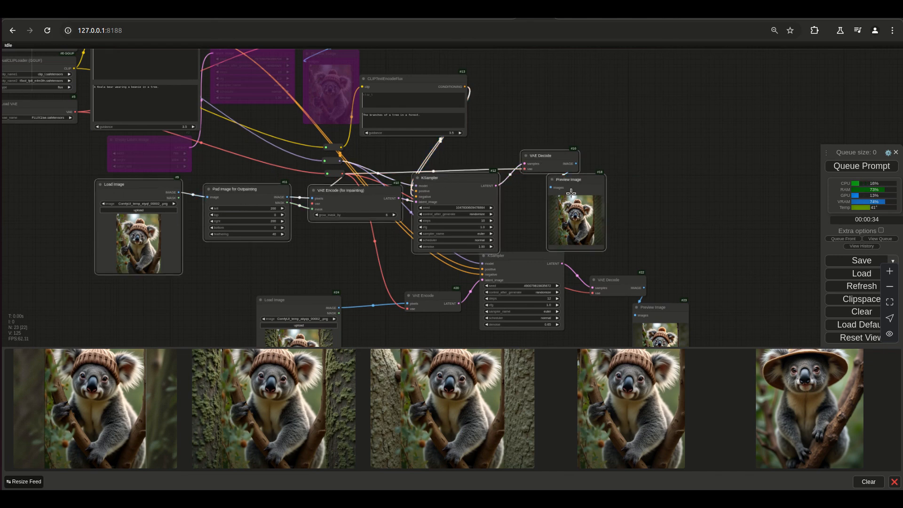
key(ctrl+b)
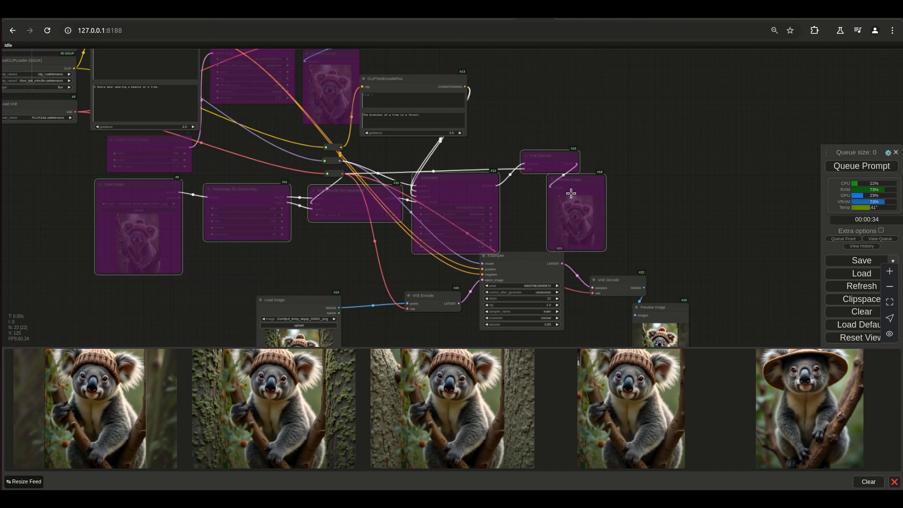
Step: Queue the workflow with only the second KSampler pass active and follow its progress
key(ctrl+Return)
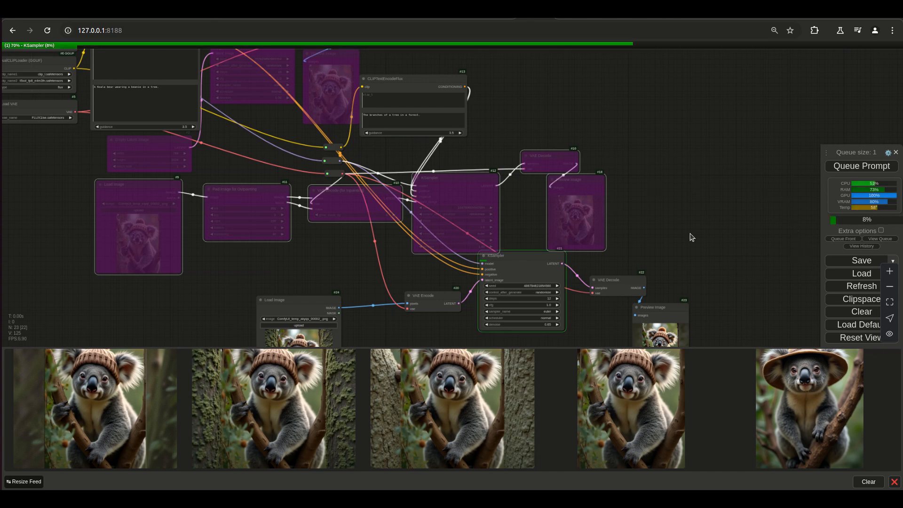
drag(563, 260, 558, 204)
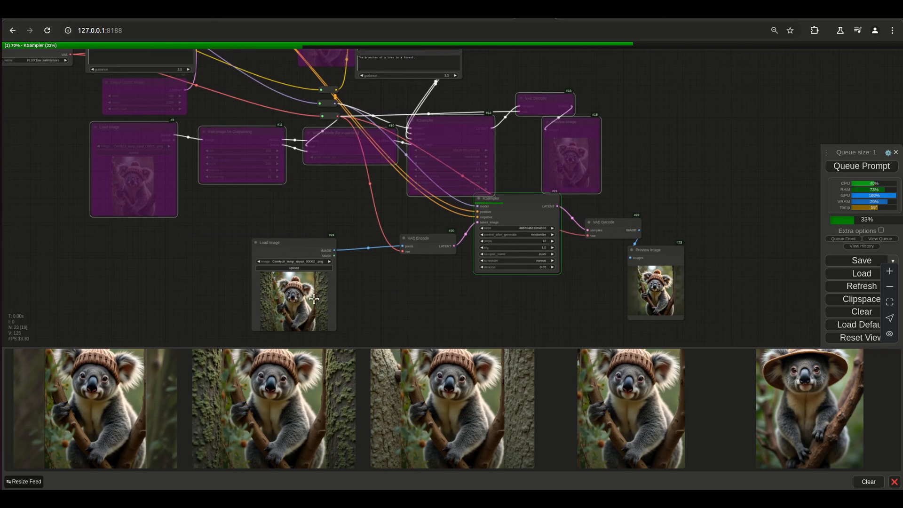
scroll(546, 277, up, 2)
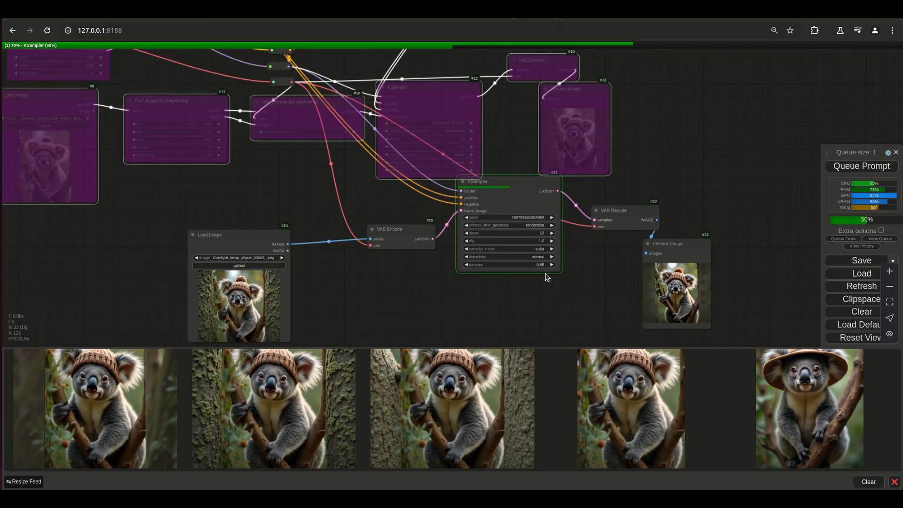
scroll(547, 278, down, 6)
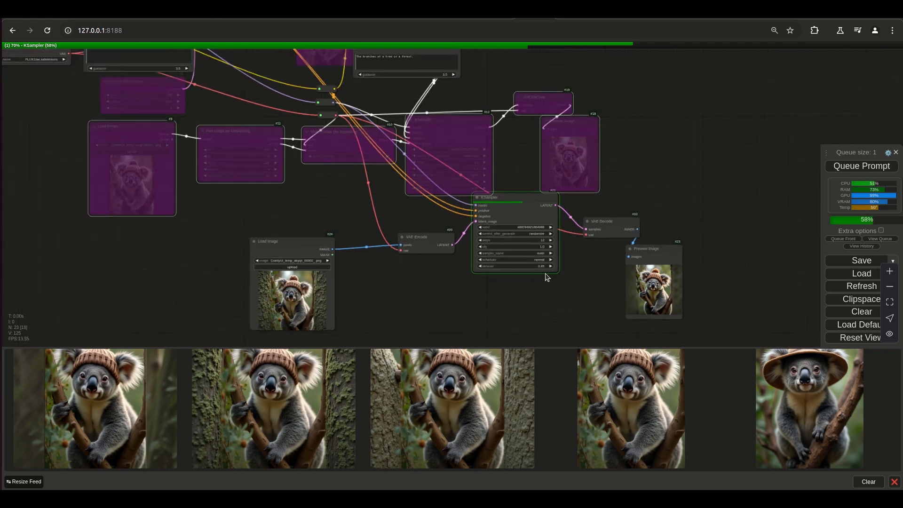
scroll(550, 306, up, 8)
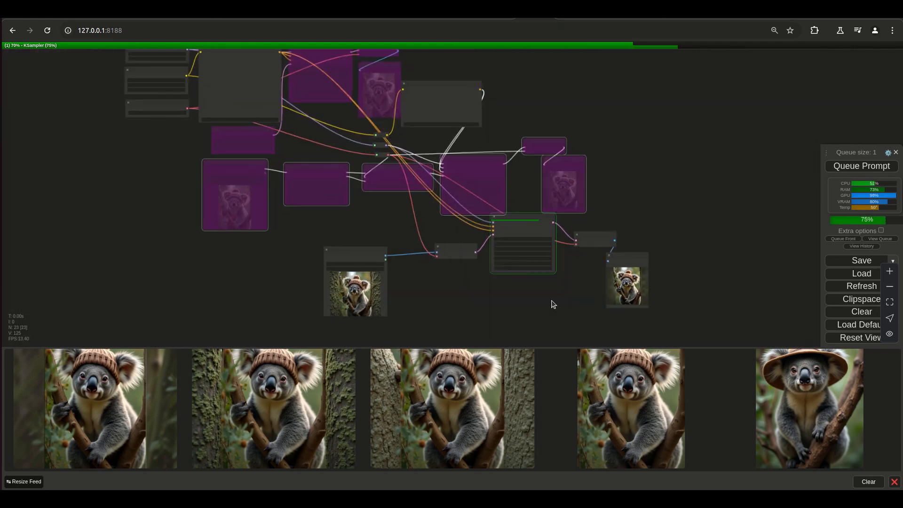
scroll(416, 380, up, 5)
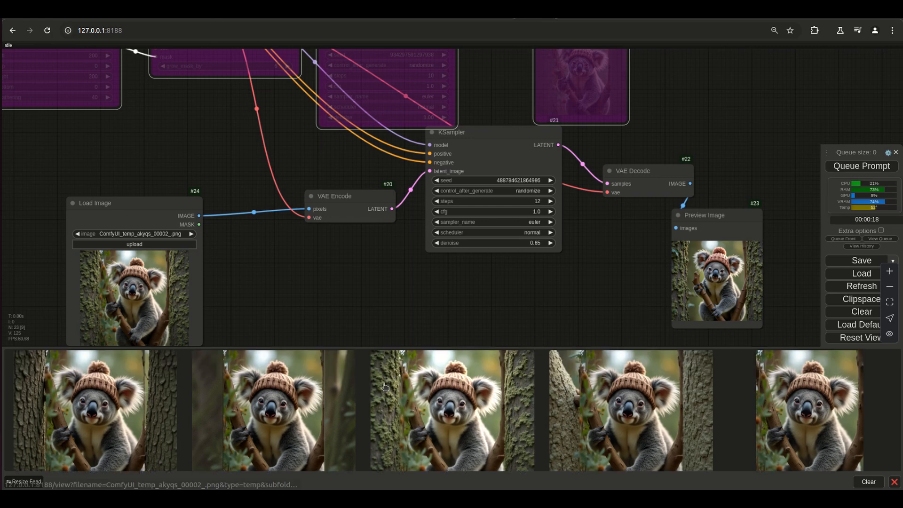
Step: Move the second pass's Preview Image node beside the new Load Image node
drag(724, 219, 256, 214)
scroll(308, 301, down, 4)
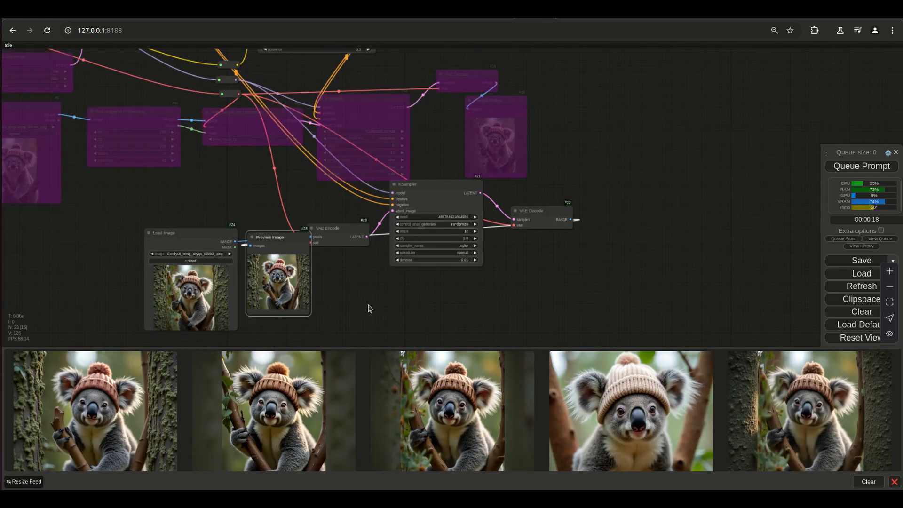
drag(368, 308, 466, 285)
Step: Enlarge the second pass's Preview Image node and the new Load Image node for a side-by-side comparison
scroll(466, 286, up, 10)
scroll(464, 286, up, 2)
drag(320, 240, 517, 325)
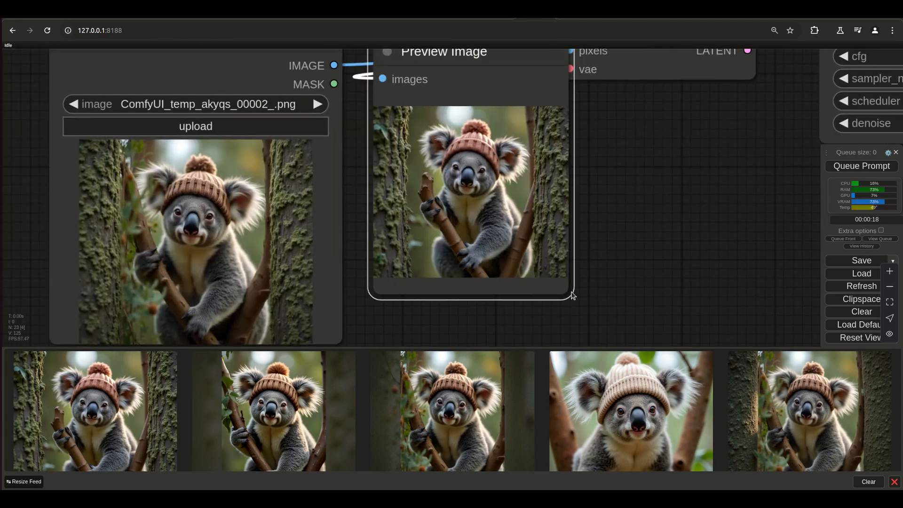
drag(564, 285, 684, 357)
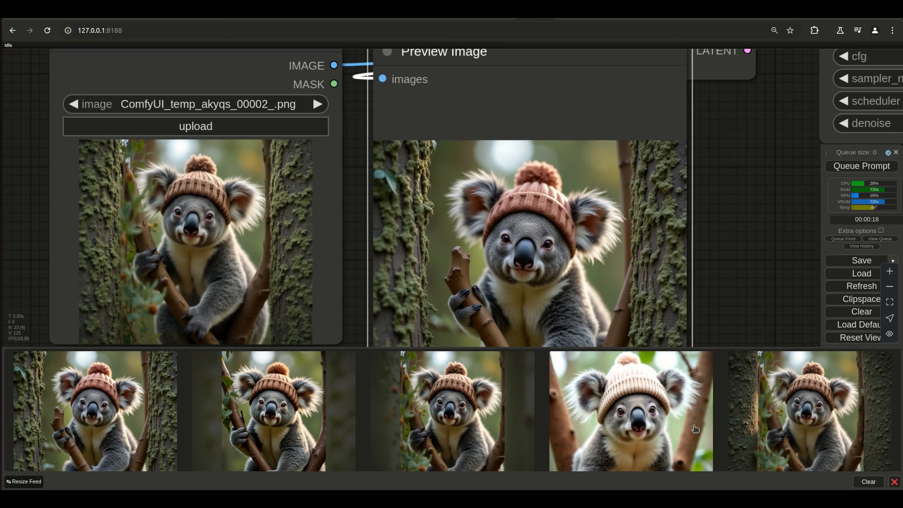
drag(724, 262, 692, 199)
scroll(700, 197, down, 3)
drag(401, 260, 414, 346)
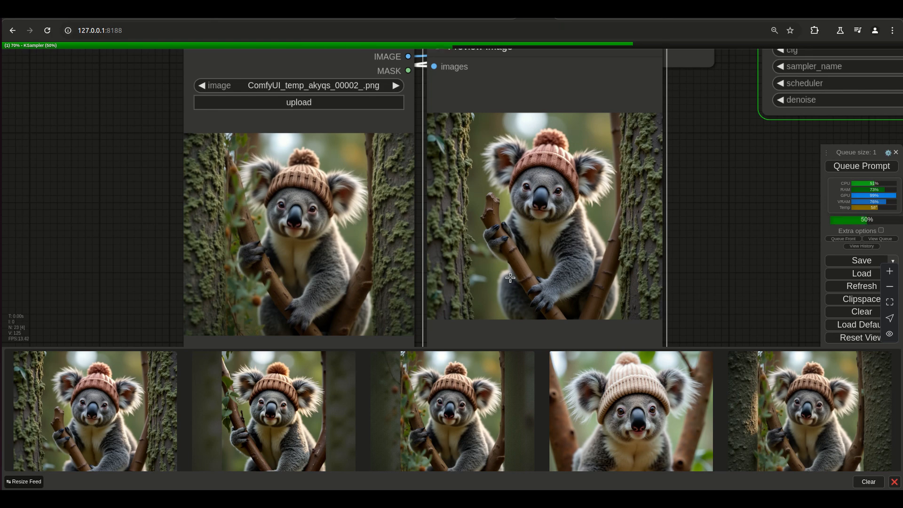
Step: Compare the second pass's newly generated previews with the loaded source image up close
scroll(720, 257, down, 4)
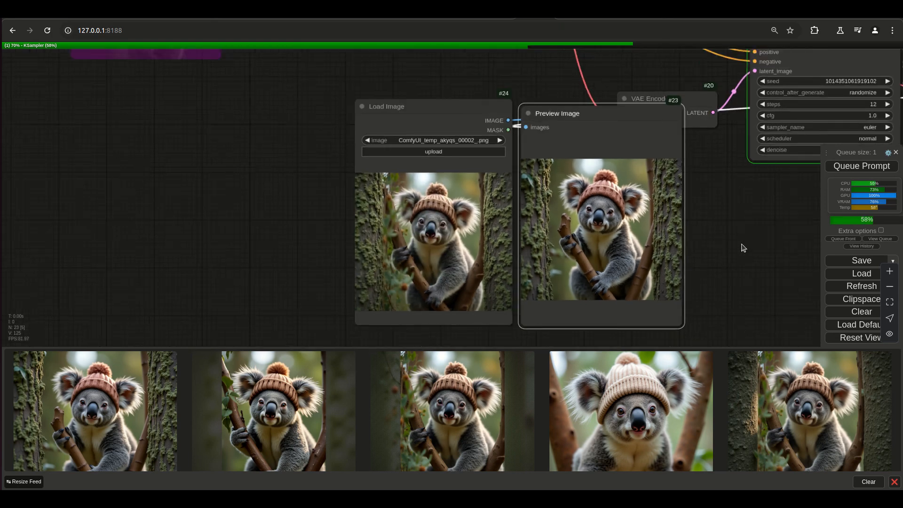
drag(742, 246, 664, 283)
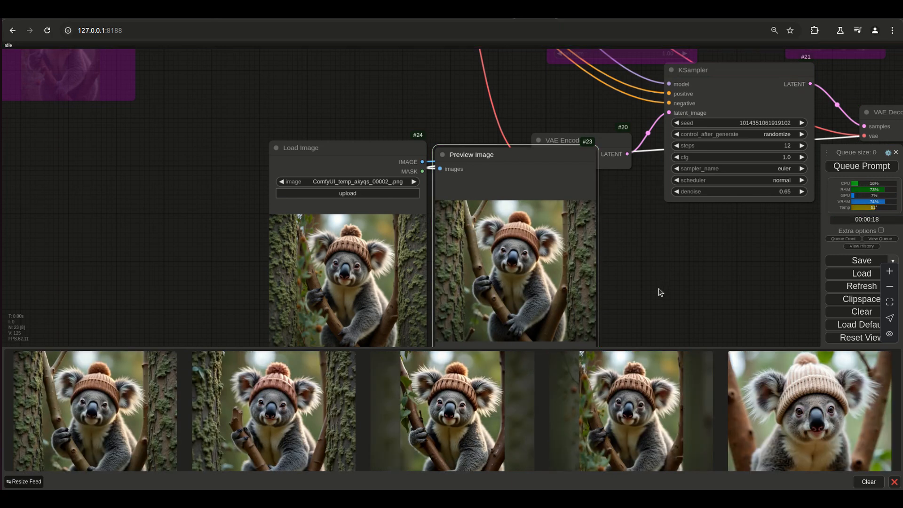
scroll(654, 296, up, 4)
drag(645, 302, 723, 250)
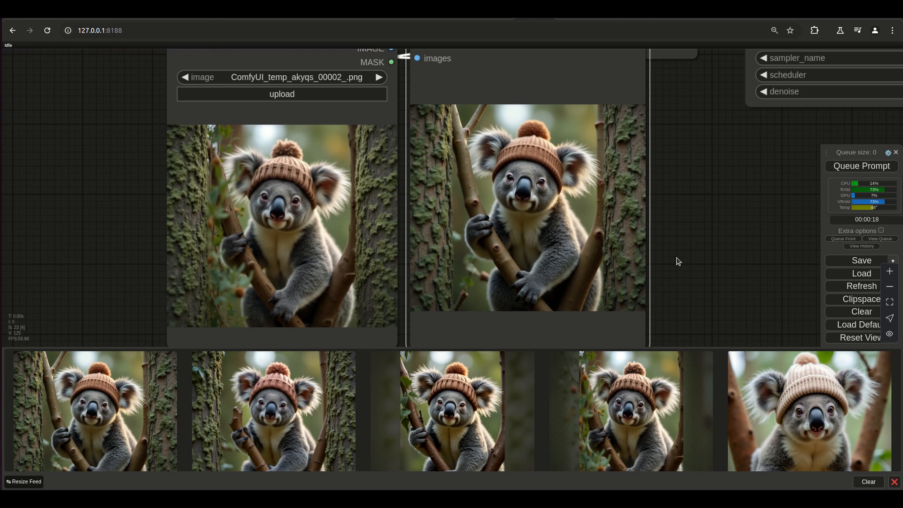
Step: Re-enable the bypassed Empty Latent Image, Pad Image for Outpainting, VAE Encode (for Inpainting), outpainting KSampler, and its VAE Decode and Preview Image
scroll(713, 292, down, 12)
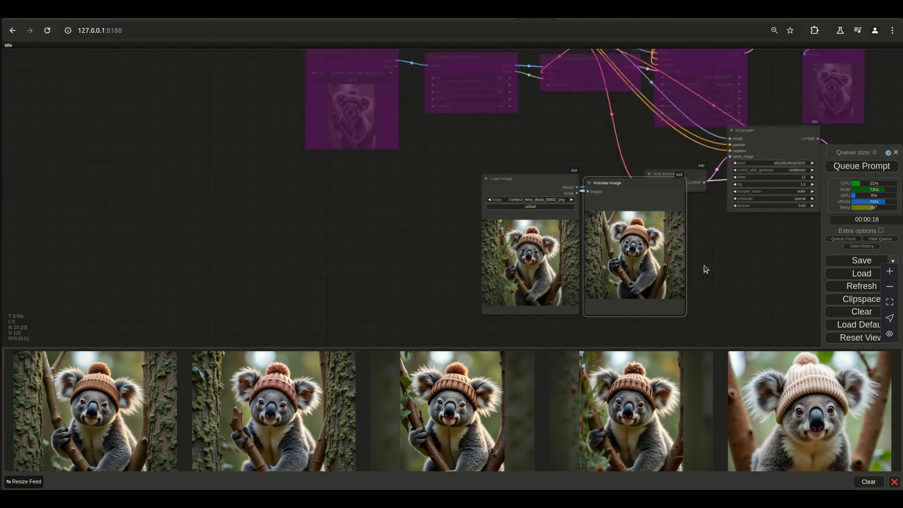
drag(405, 338, 380, 274)
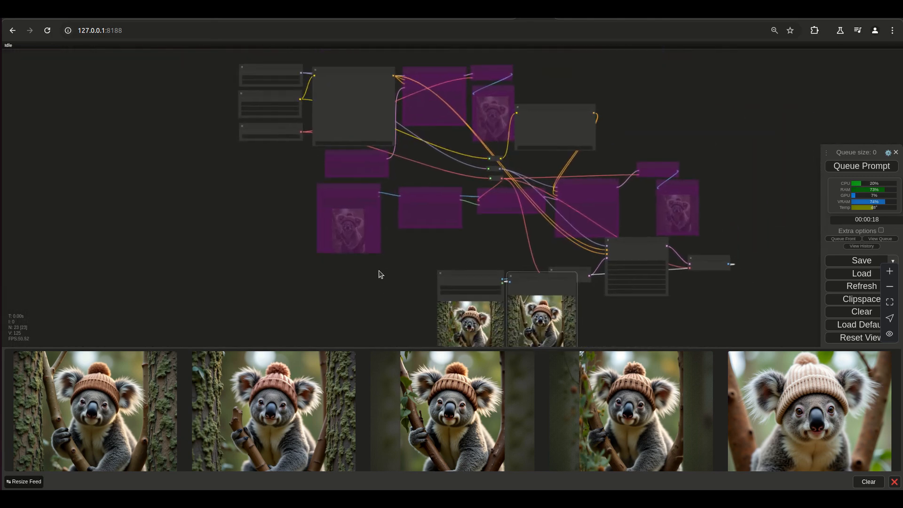
double_click(450, 201)
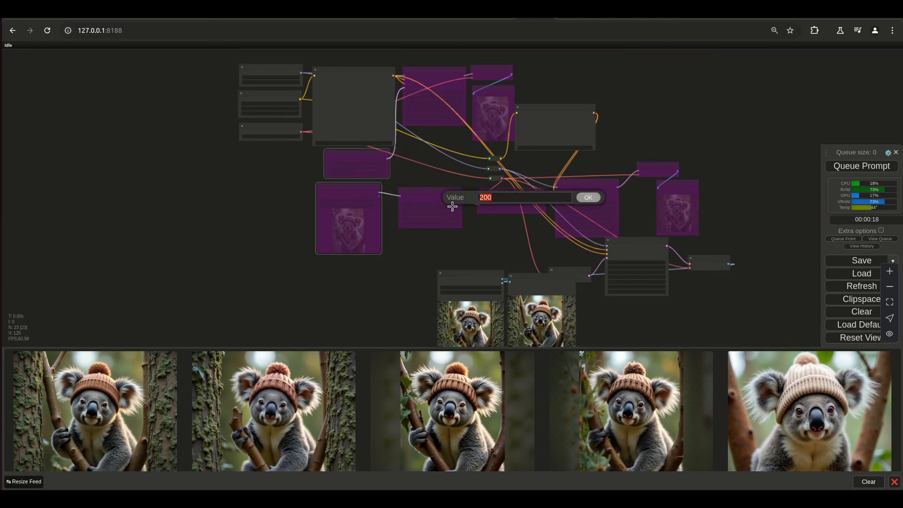
click(445, 201)
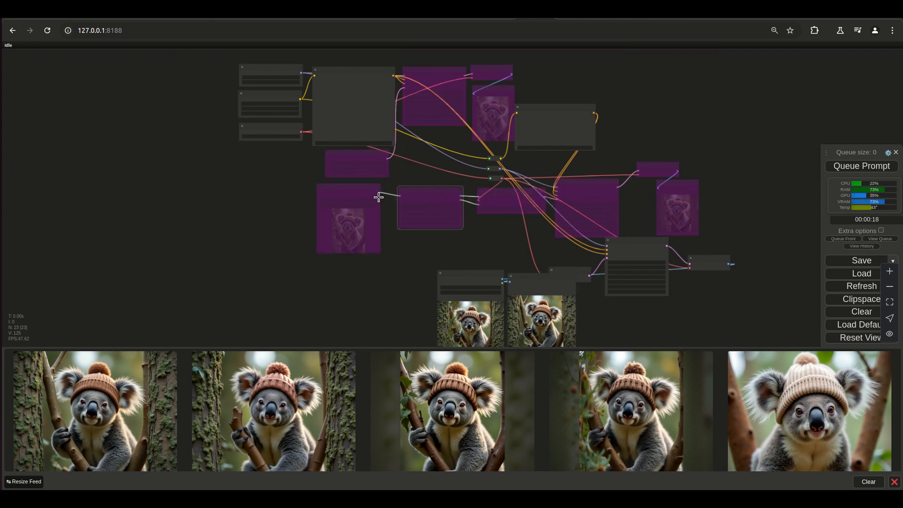
shift+click(372, 160)
shift+click(525, 210)
shift+click(597, 185)
shift+click(520, 196)
shift+click(580, 181)
shift+click(685, 195)
shift+click(663, 174)
key(ctrl+b)
Step: Re-enable the text-to-image KSampler with its VAE Decode and Preview Image, plus the original Load Image node
shift+click(511, 110)
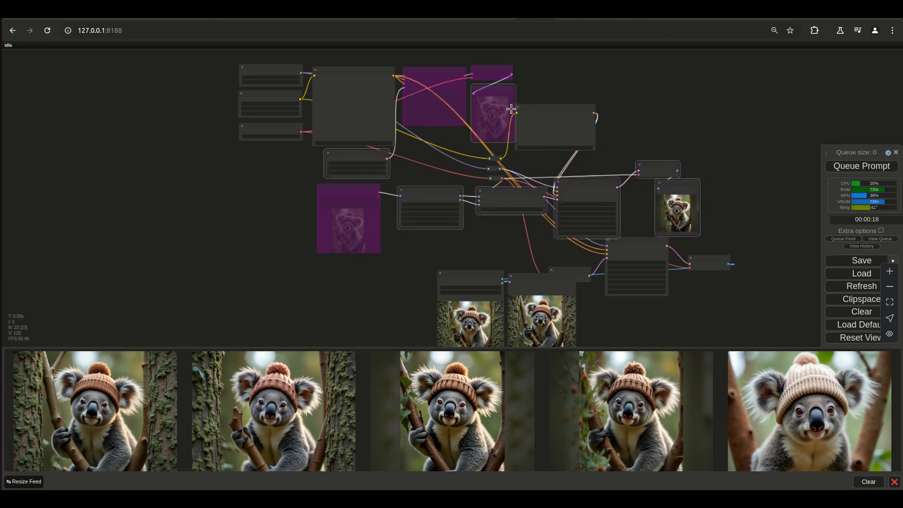
drag(583, 98, 572, 201)
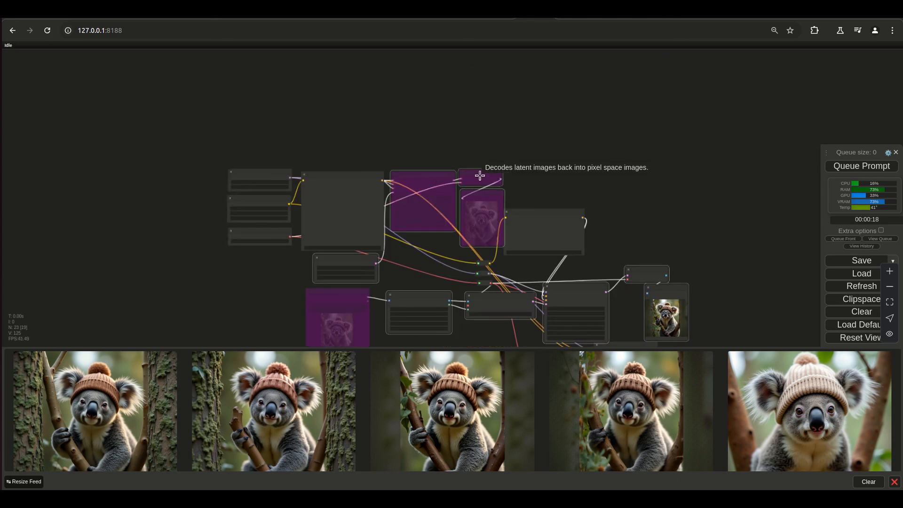
shift+click(342, 299)
key(ctrl+b)
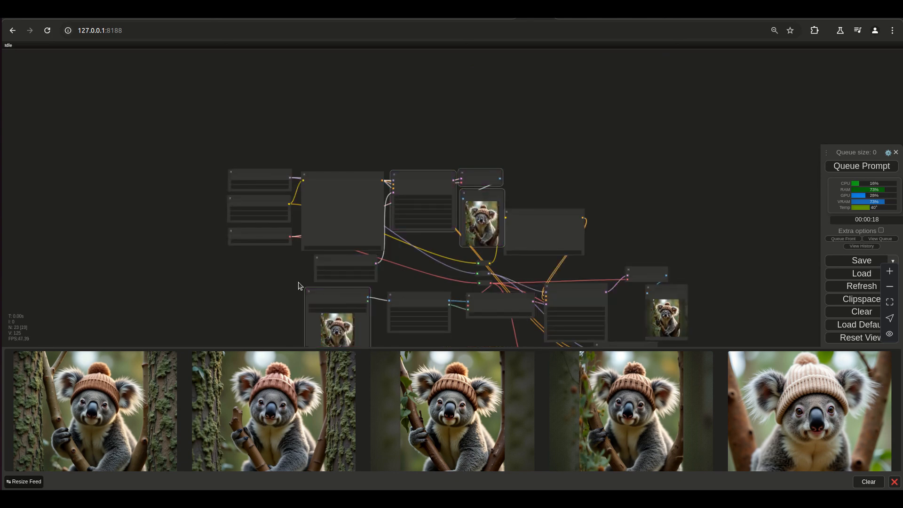
Step: Look over the whole reactivated workflow, from the model loaders to the second sampling pass, and clear the node selection
scroll(298, 285, up, 10)
scroll(184, 192, down, 4)
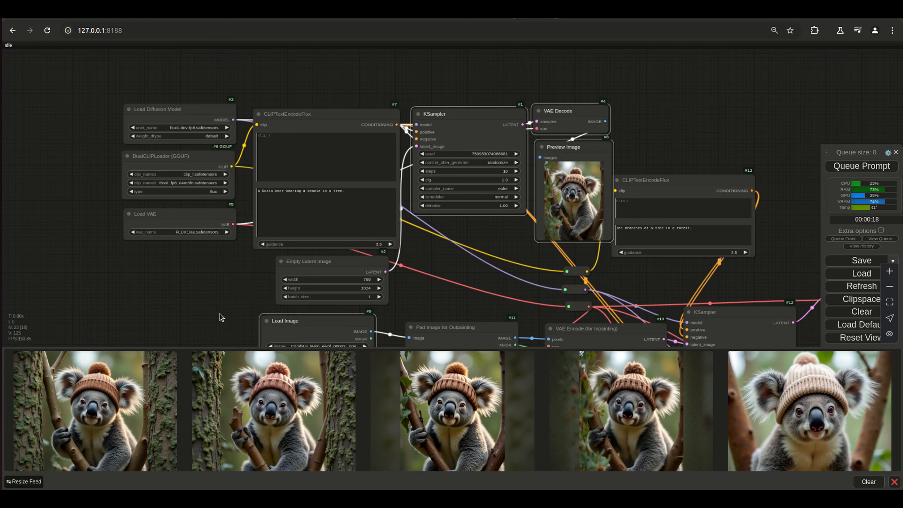
scroll(222, 312, up, 3)
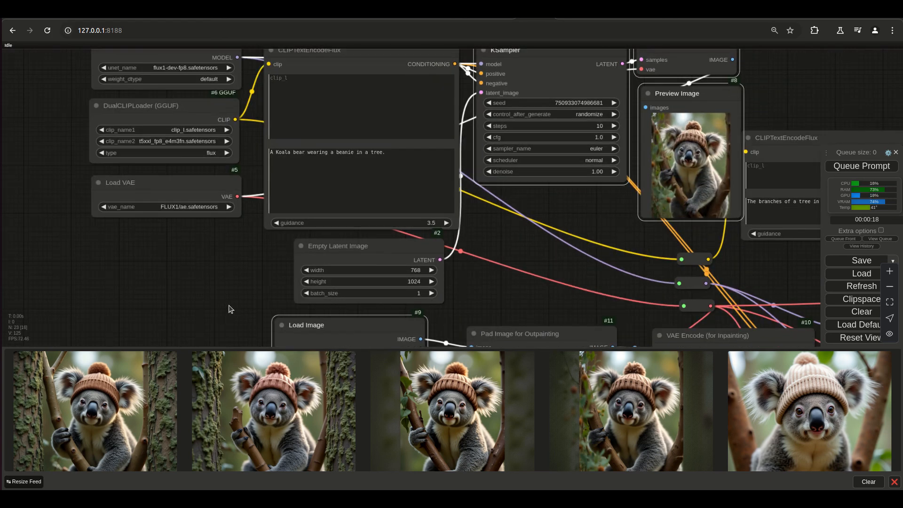
scroll(236, 293, down, 2)
drag(236, 291, 228, 245)
scroll(228, 245, down, 1)
scroll(229, 249, down, 1)
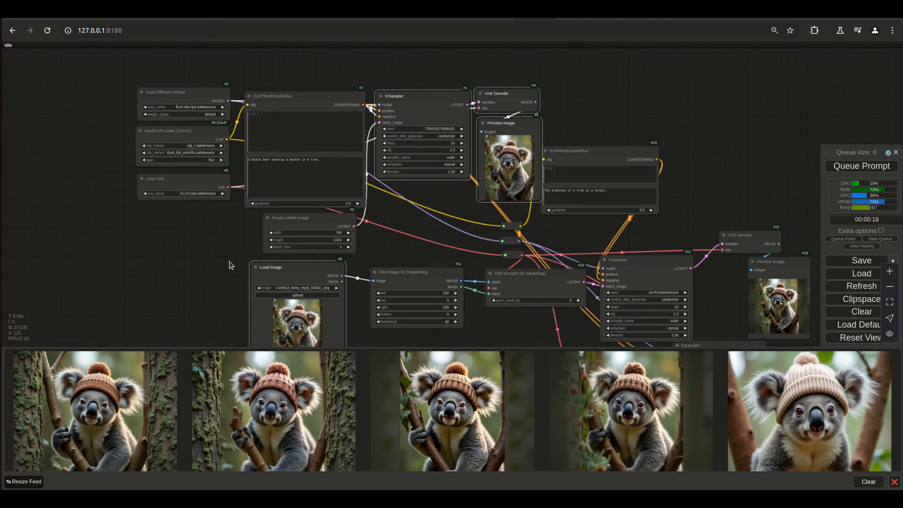
scroll(231, 265, down, 2)
drag(224, 267, 265, 268)
drag(372, 142, 389, 96)
click(371, 175)
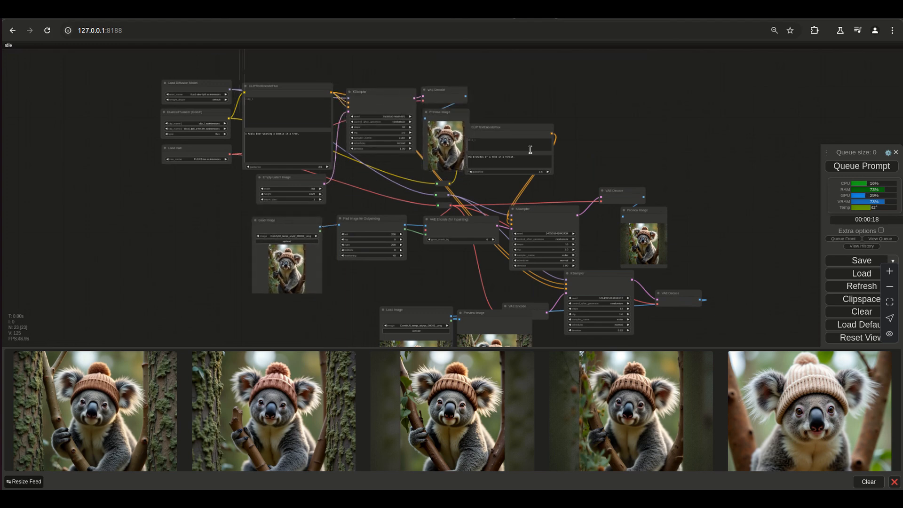
Step: Move the model loaders and text-to-image nodes away from the outpainting group, and place the forest-prompt CLIPTextEncodeFlux closer to the outpainting KSampler
drag(518, 127, 535, 129)
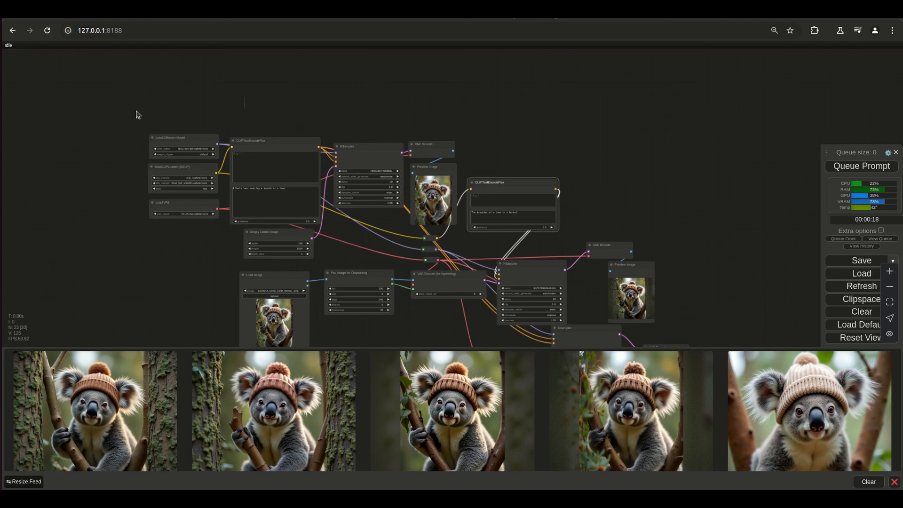
drag(134, 138, 280, 134)
drag(278, 113, 621, 236)
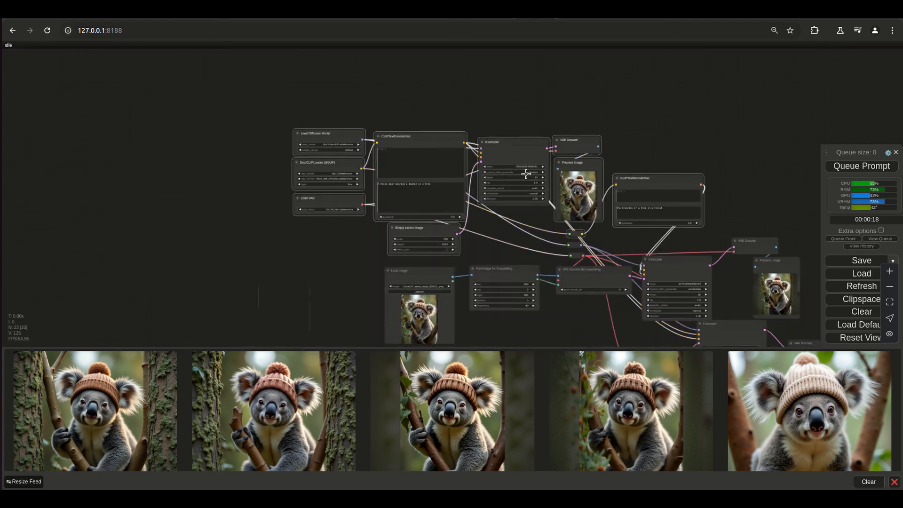
drag(511, 143, 485, 108)
click(622, 141)
drag(622, 142, 623, 208)
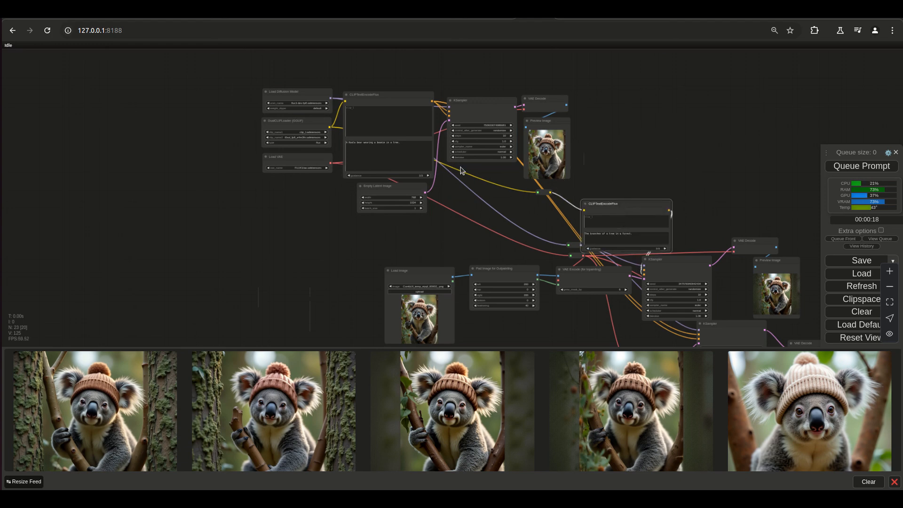
Step: Connect the image output of the text-to-image VAE Decode to the image input of Pad Image for Outpainting
scroll(487, 235, up, 5)
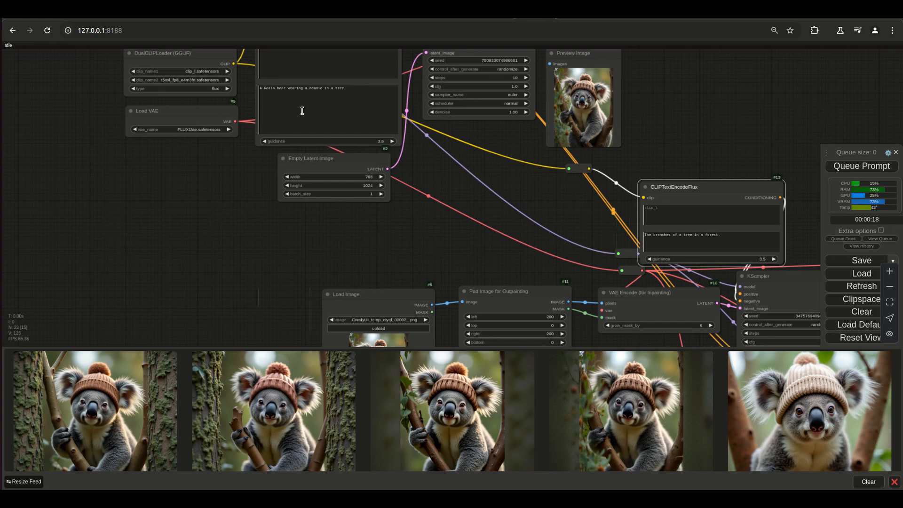
drag(488, 261, 219, 141)
drag(286, 123, 187, 287)
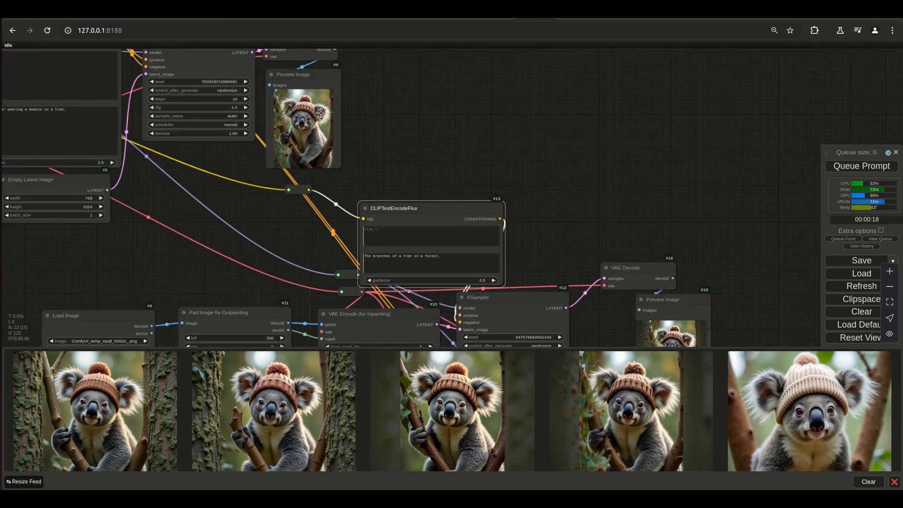
drag(209, 211, 279, 188)
drag(488, 102, 463, 158)
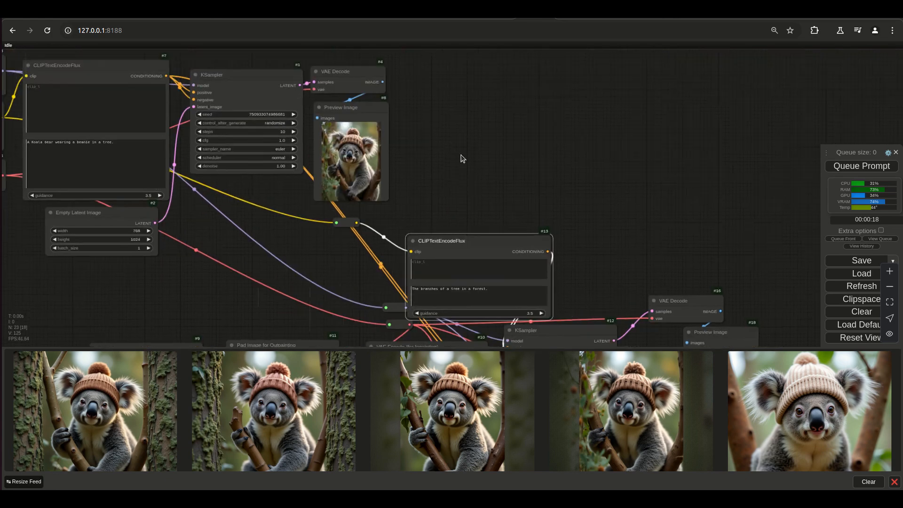
drag(381, 82, 220, 294)
scroll(243, 236, down, 3)
drag(243, 236, 252, 187)
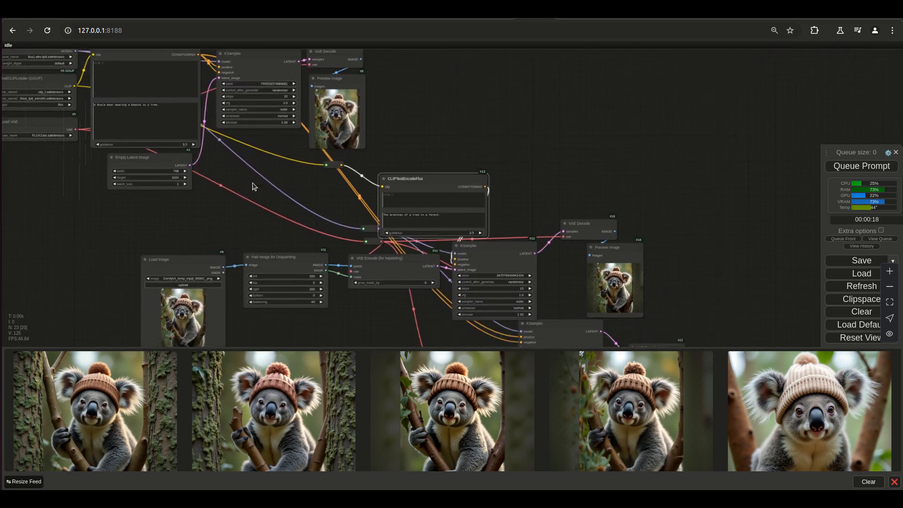
drag(360, 60, 249, 263)
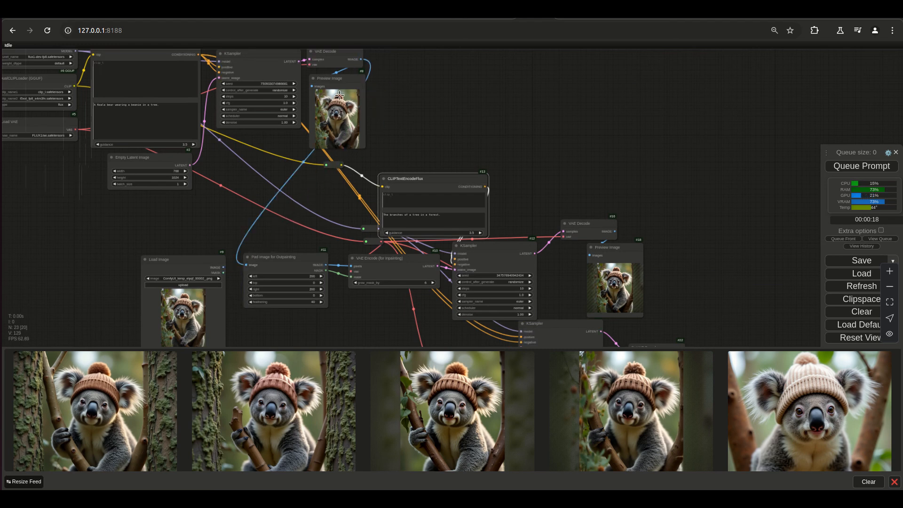
Step: Enlarge the text-to-image Preview Image and place it just below and beside its VAE Decode
drag(343, 76, 443, 77)
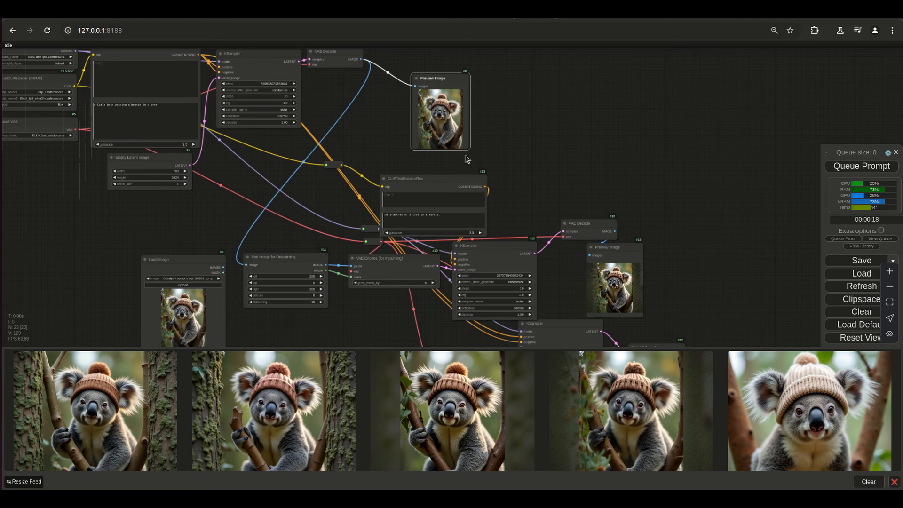
drag(471, 147, 522, 241)
drag(458, 78, 414, 91)
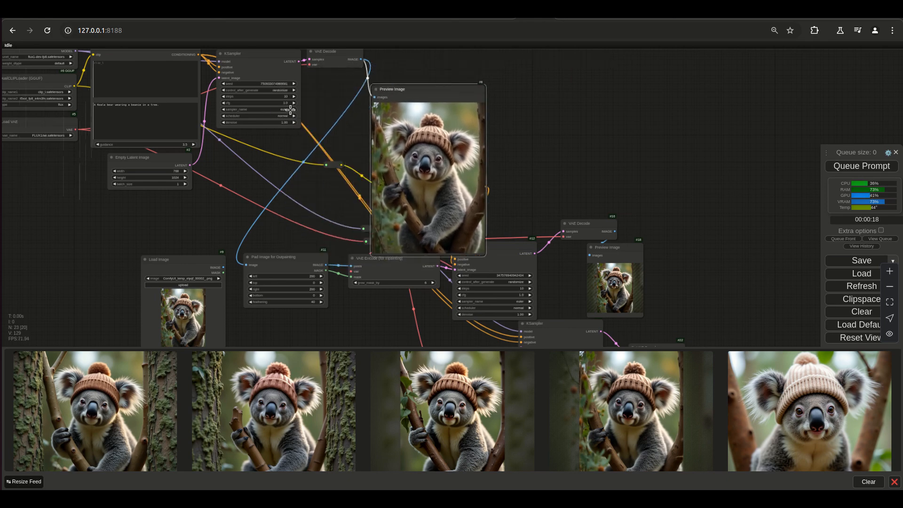
Step: Examine the text-to-image KSampler, its enlarged preview, and the image link leading down into the outpainting section
scroll(300, 118, up, 7)
drag(342, 163, 364, 240)
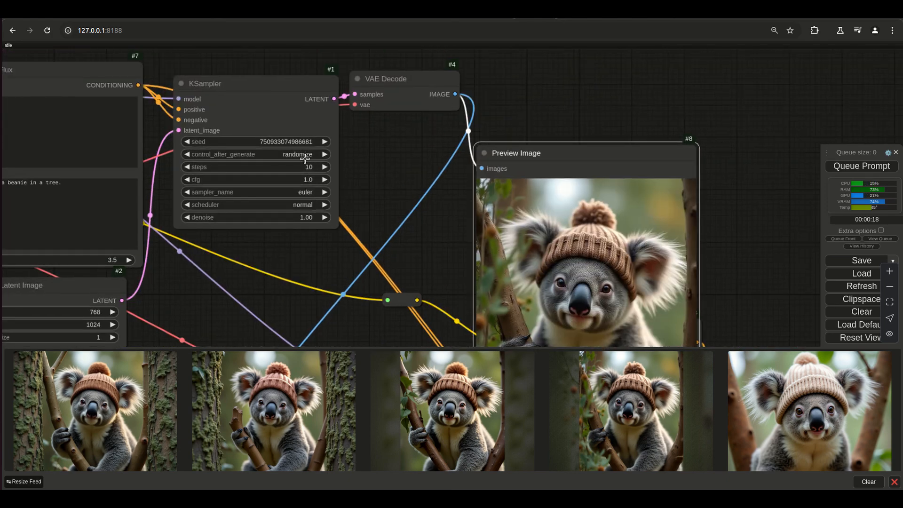
drag(423, 263, 250, 59)
scroll(212, 171, down, 3)
scroll(213, 171, down, 3)
drag(459, 127, 459, 221)
drag(301, 122, 301, 72)
scroll(183, 262, down, 5)
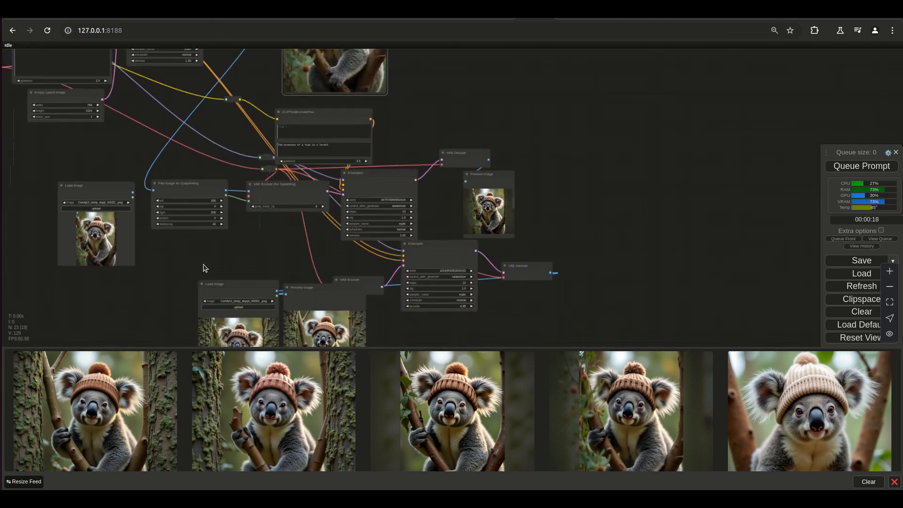
Step: Arrange the VAE reroute and the VAE Encode (for Inpainting) node between Pad Image for Outpainting and the outpainting KSampler
scroll(202, 265, up, 5)
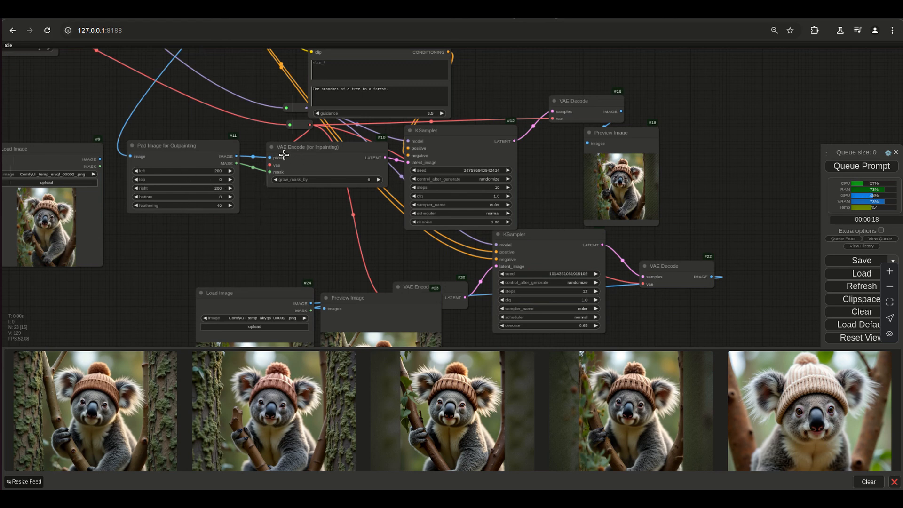
drag(322, 178, 340, 220)
drag(298, 124, 239, 112)
drag(320, 190, 315, 141)
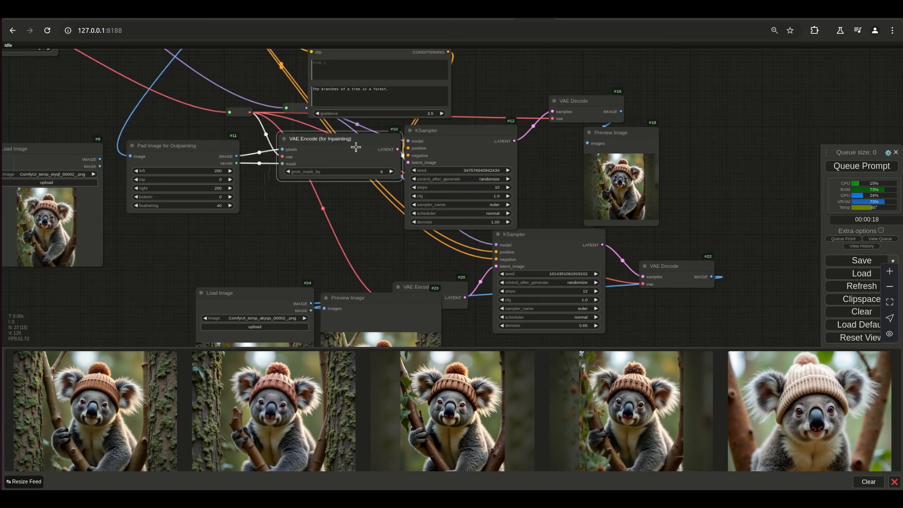
drag(356, 143, 334, 155)
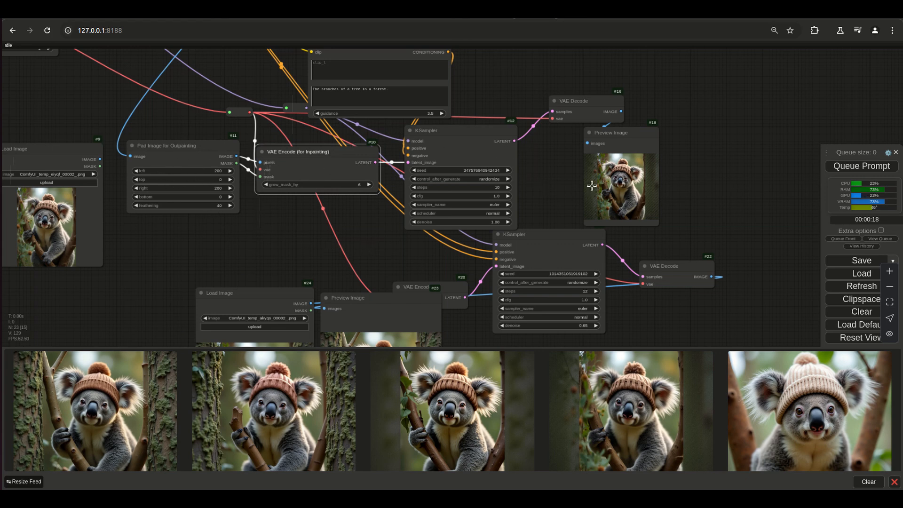
Step: Shift the outpainting VAE Decode outward and raise the outpainting KSampler beside the forest-prompt CLIPTextEncodeFlux
drag(360, 229, 305, 256)
mouse_move(410, 165)
mouse_down()
mouse_move(444, 201)
mouse_move(425, 170)
mouse_up()
scroll(445, 201, down, 1)
drag(541, 153, 595, 134)
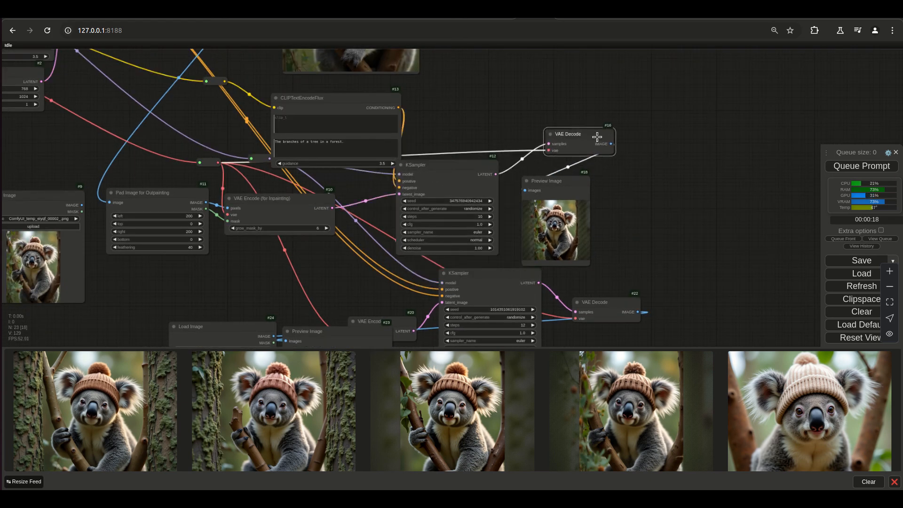
drag(459, 168, 480, 88)
drag(590, 120, 587, 149)
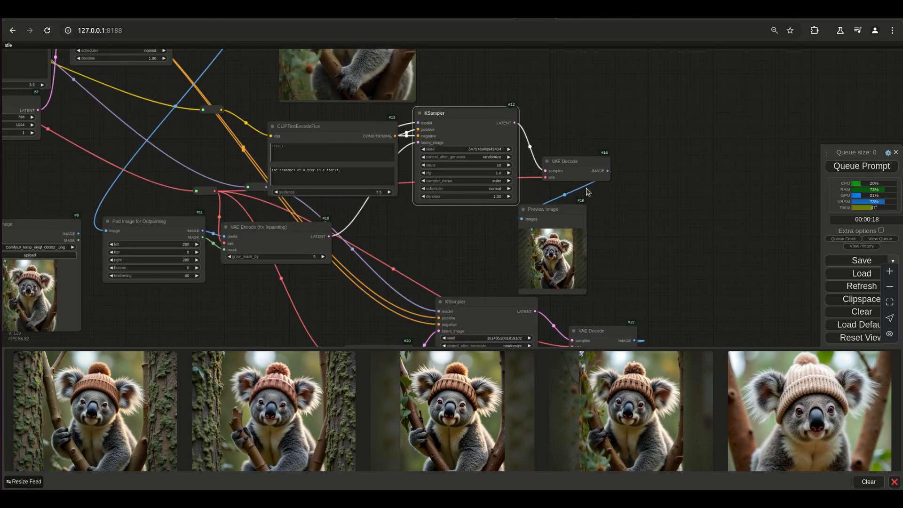
Step: Place the second pass's Preview Image below its KSampler and its Load Image beside the VAE Encode node
scroll(558, 244, up, 5)
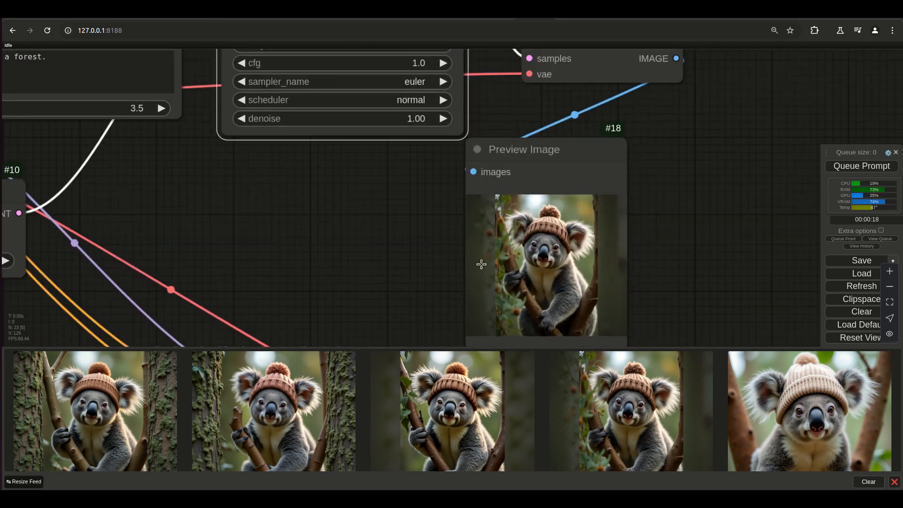
scroll(475, 257, down, 9)
drag(596, 217, 691, 83)
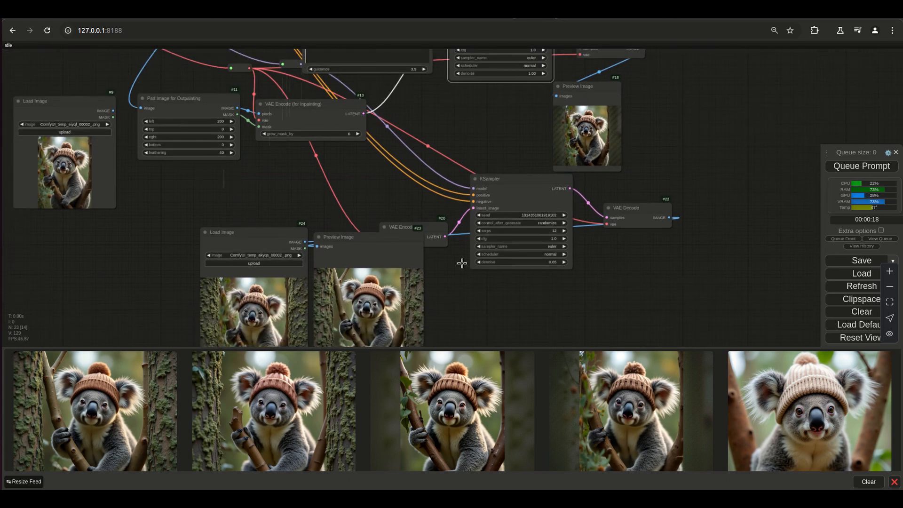
drag(339, 242, 422, 298)
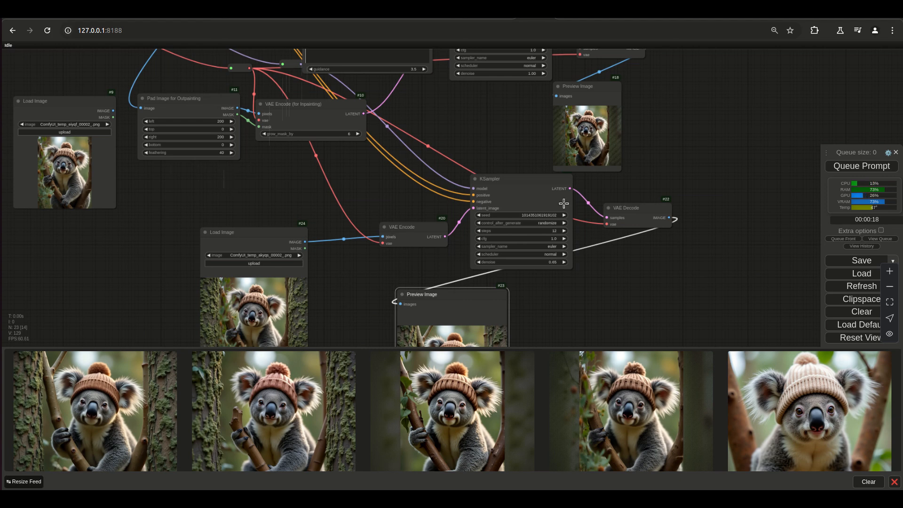
drag(322, 323, 413, 252)
drag(335, 170, 391, 173)
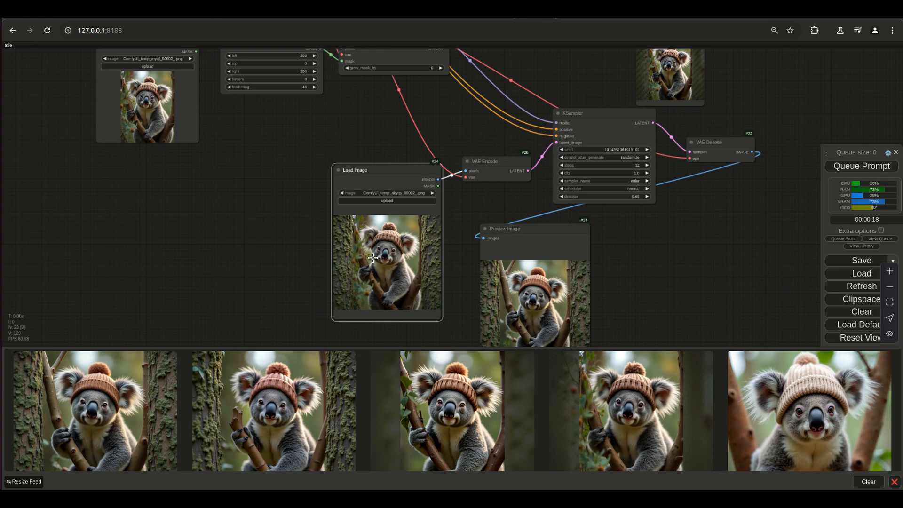
Step: Review the rearranged workflow from the model loaders through the outpainting settings and forest prompt to the second pass
scroll(264, 184, down, 6)
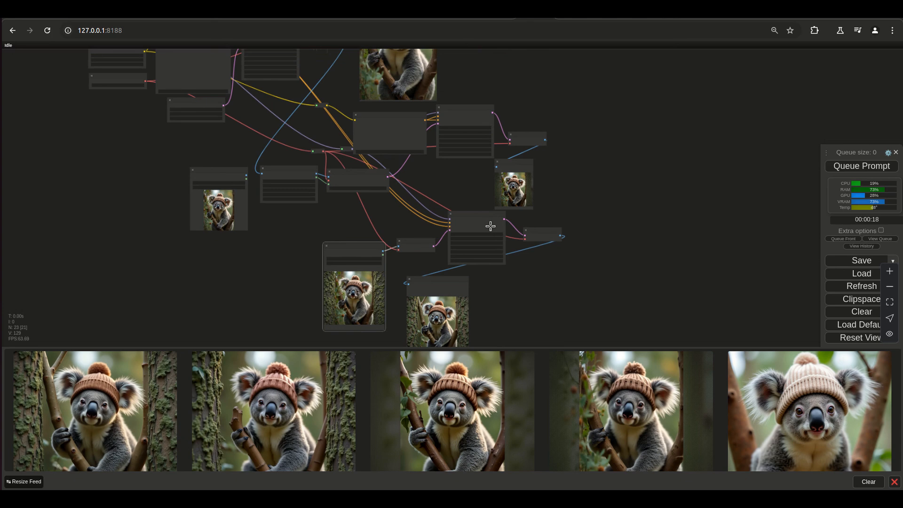
scroll(208, 134, up, 6)
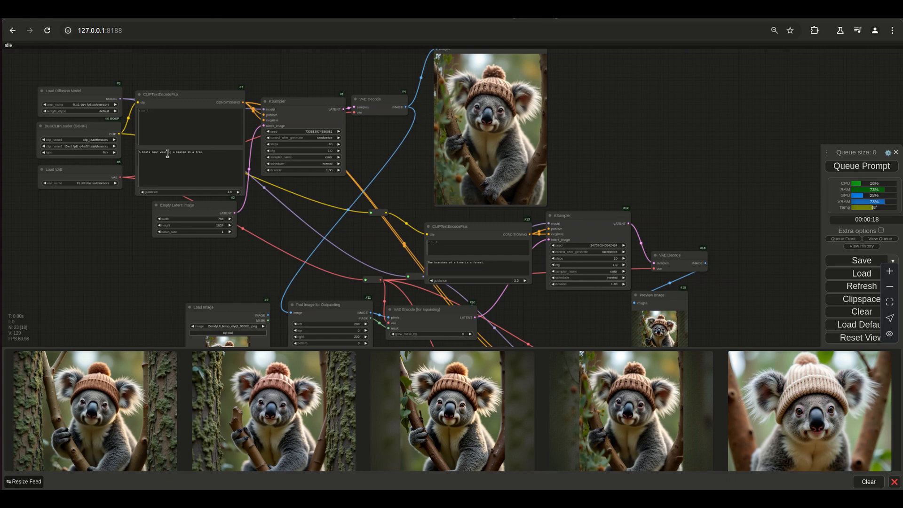
drag(544, 323, 516, 194)
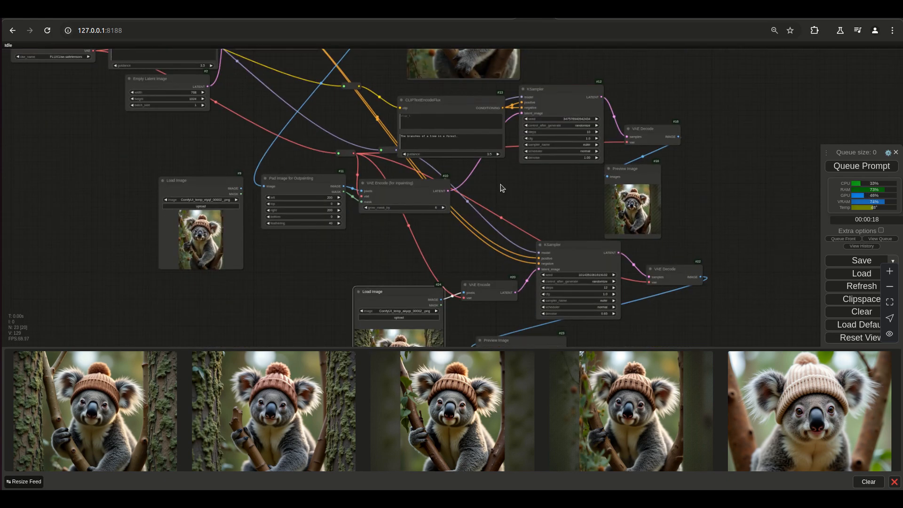
scroll(466, 168, up, 8)
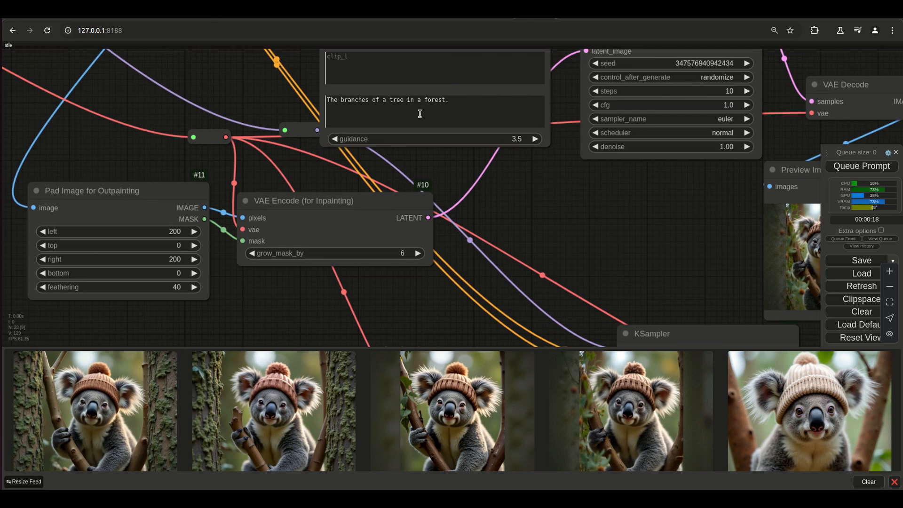
scroll(536, 222, down, 9)
drag(537, 308, 504, 139)
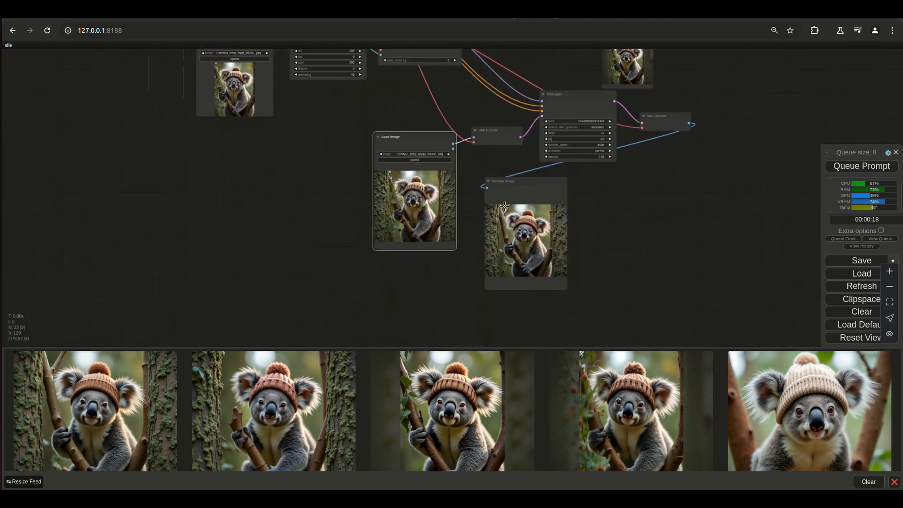
Step: Compare the second pass's loaded image with its preview, and check the second KSampler's denoise setting
scroll(469, 252, up, 5)
scroll(470, 253, up, 1)
drag(718, 202, 636, 205)
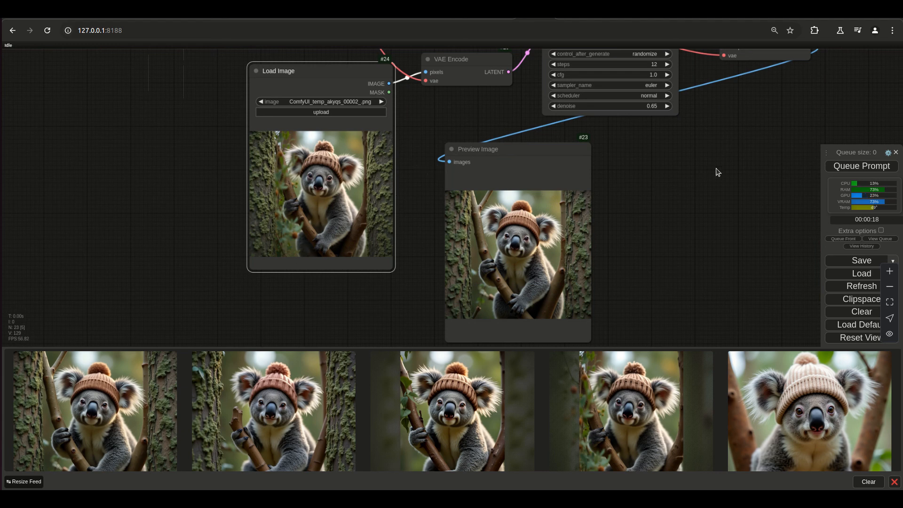
drag(716, 172, 678, 227)
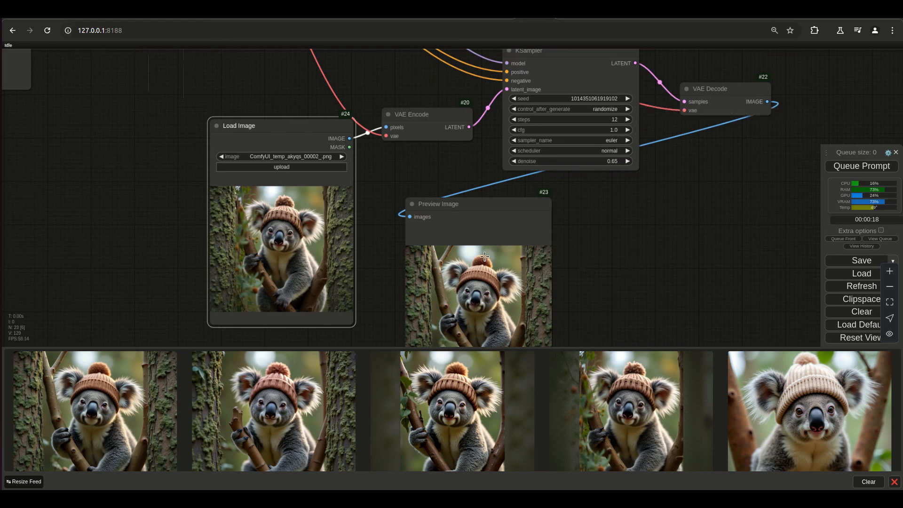
scroll(663, 261, up, 3)
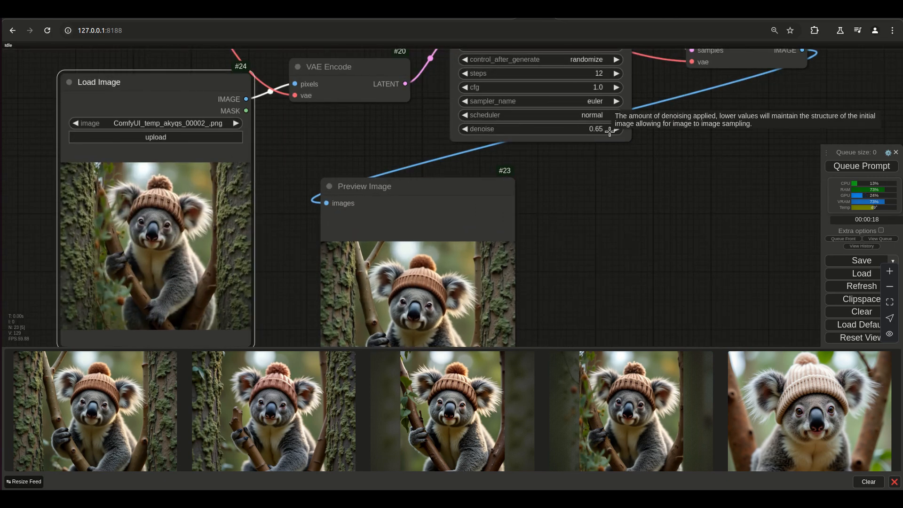
drag(585, 225, 643, 174)
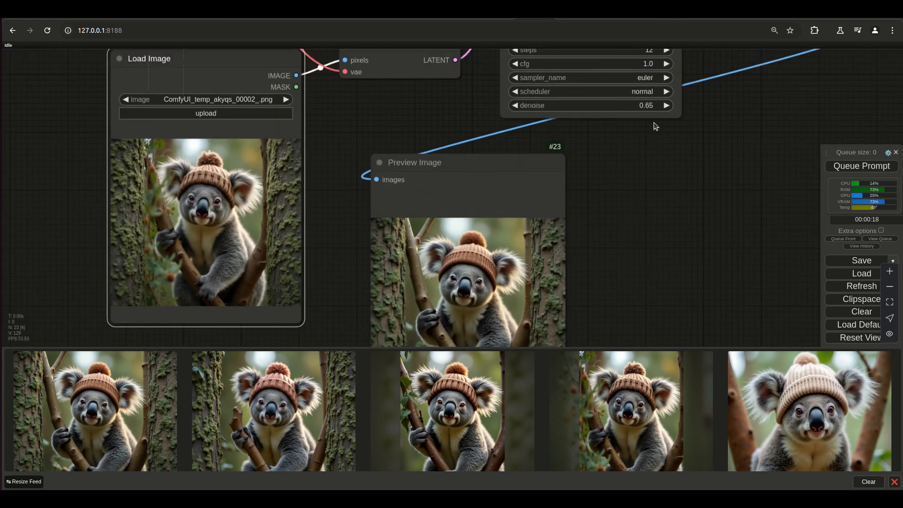
Step: Move the disconnected Load Image node away from Pad Image for Outpainting, to just below the Empty Latent Image node
scroll(643, 193, down, 5)
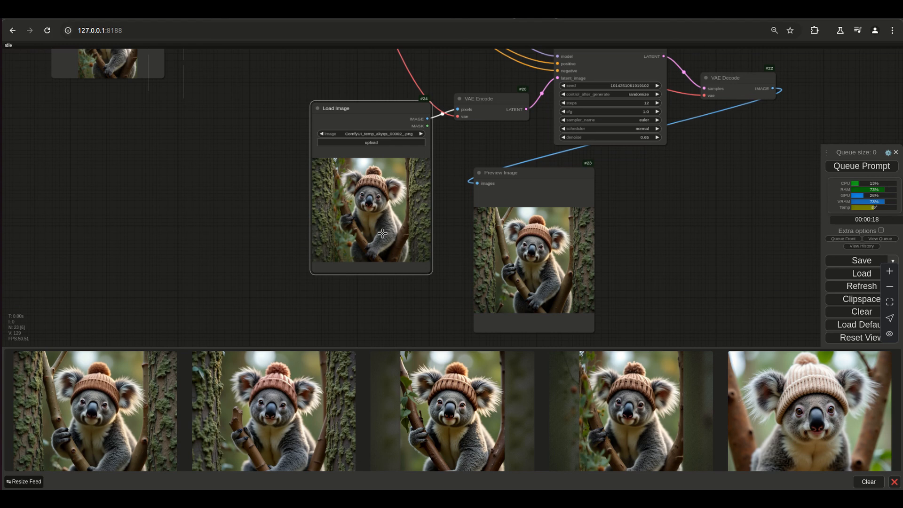
scroll(689, 276, down, 2)
scroll(455, 232, down, 2)
scroll(455, 231, down, 2)
drag(426, 307, 386, 275)
scroll(385, 275, down, 2)
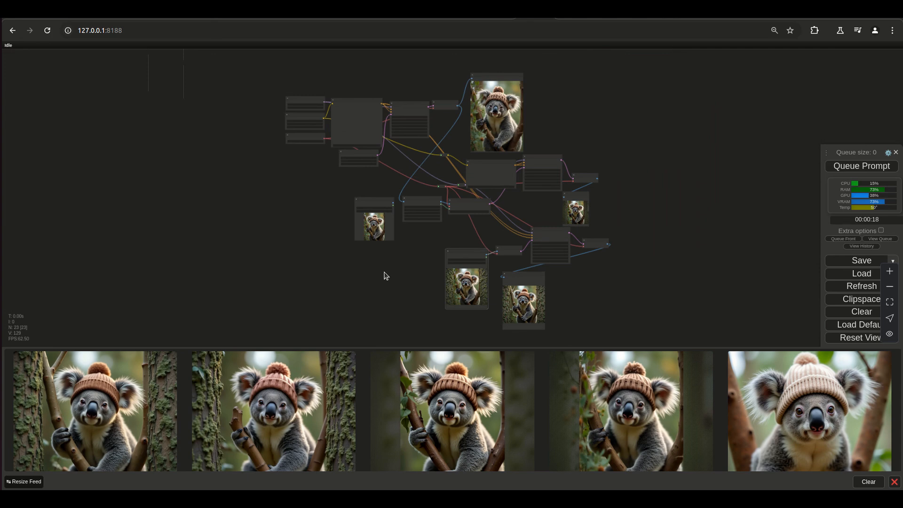
drag(373, 200, 337, 180)
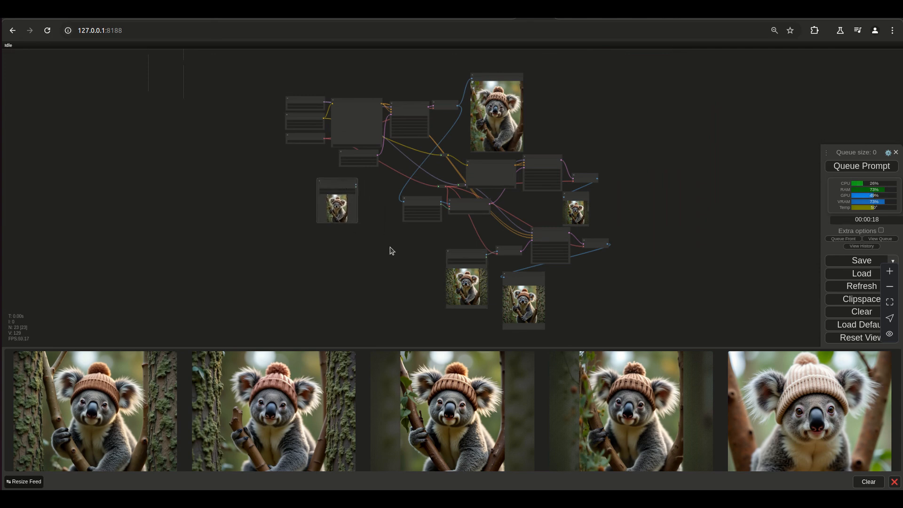
Step: Delete the text-to-image CLIPTextEncodeFlux, KSampler, VAE Decode and Preview Image nodes, keeping the model loaders
drag(401, 263, 316, 324)
scroll(390, 291, up, 10)
scroll(316, 324, down, 6)
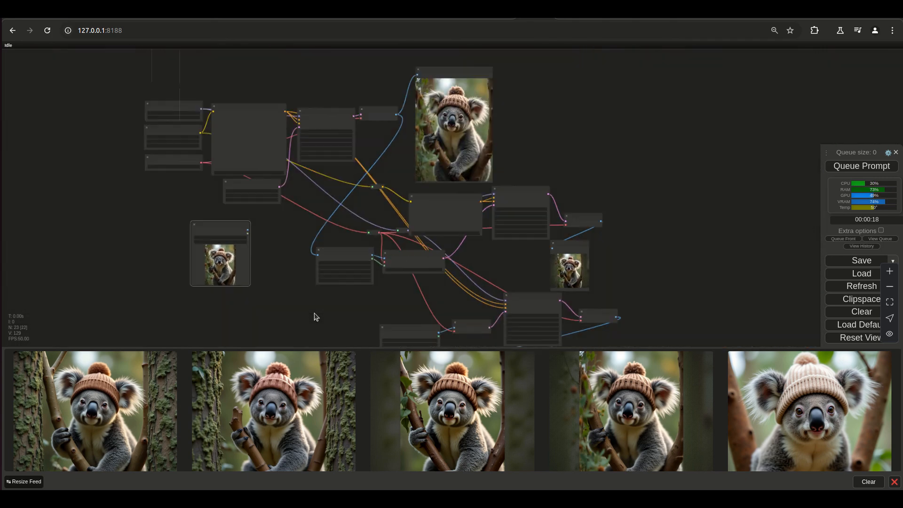
click(135, 98)
drag(242, 111, 543, 155)
key(Delete)
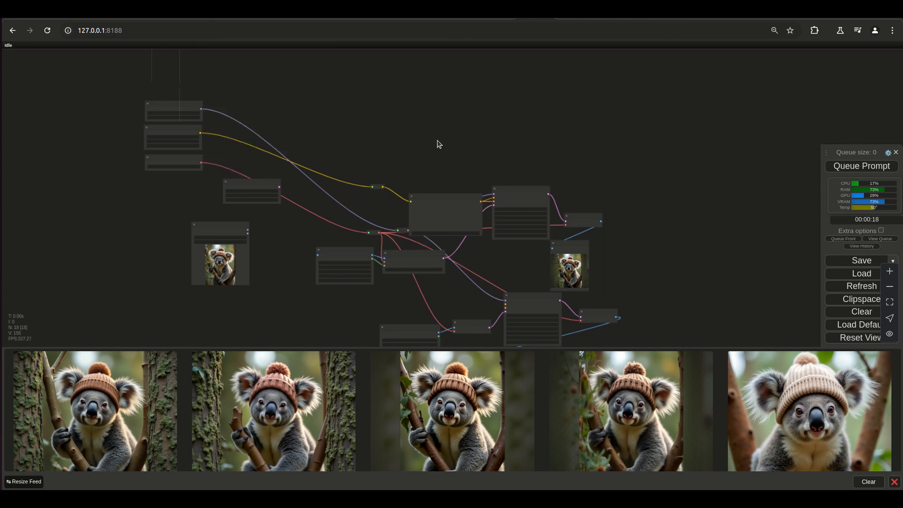
Step: Delete the second pass's Load Image, VAE Encode, KSampler, VAE Decode and Preview Image nodes
scroll(732, 286, up, 4)
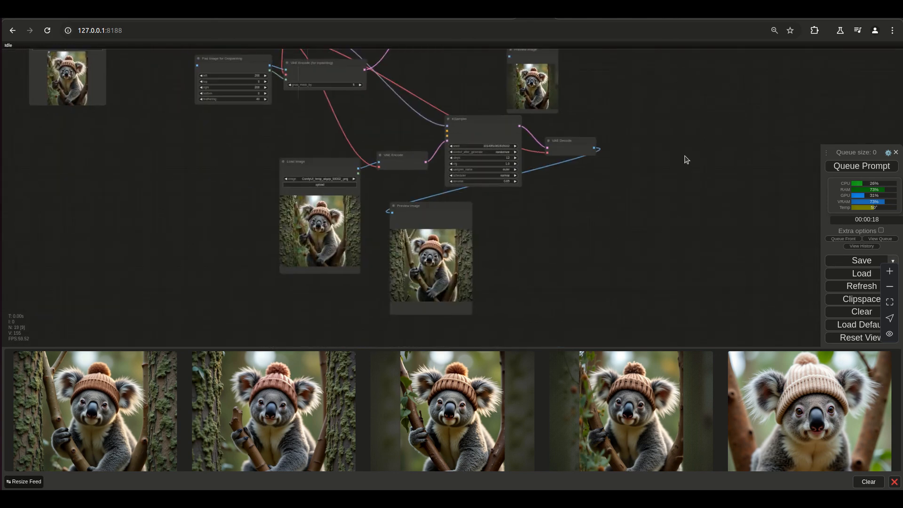
drag(231, 134, 682, 290)
key(Delete)
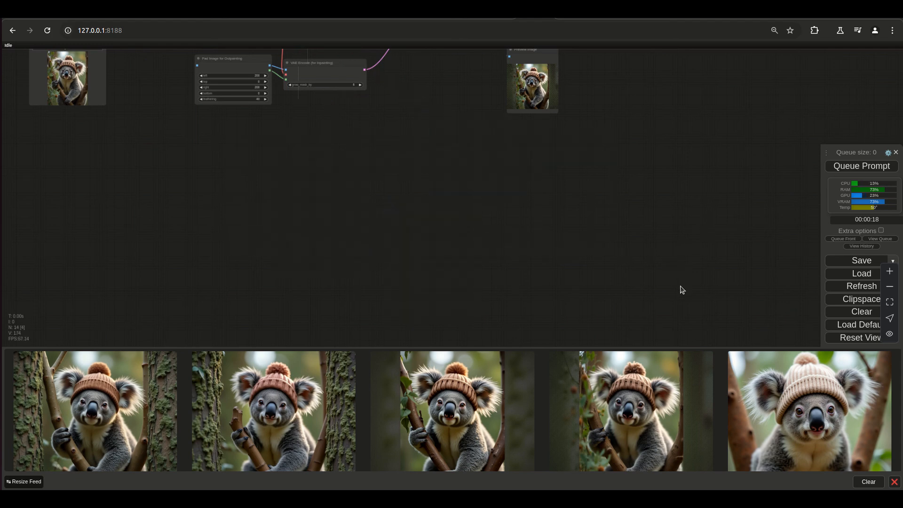
Step: Move CLIPTextEncodeFlux upward and Pad Image for Outpainting nearer Load Image, and connect Load Image's image output to the pad node
drag(694, 221, 741, 340)
drag(307, 203, 354, 273)
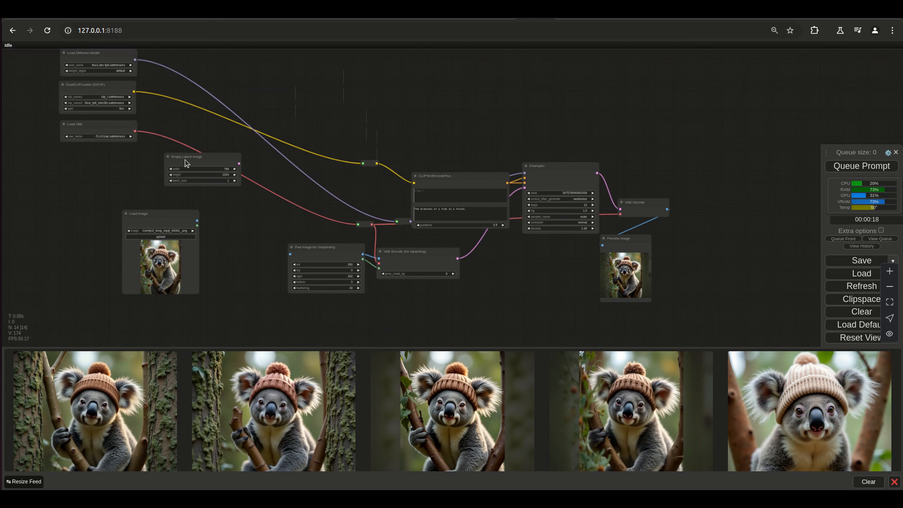
drag(458, 177, 431, 123)
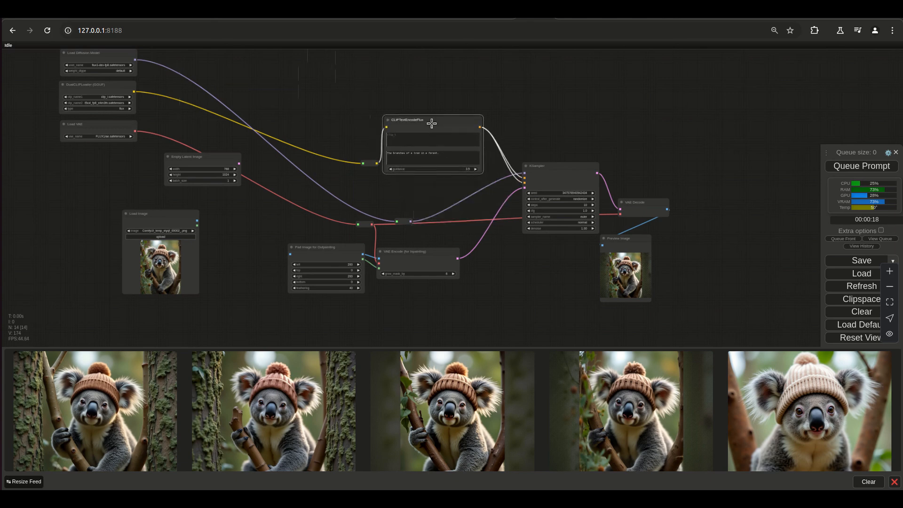
drag(290, 247, 253, 243)
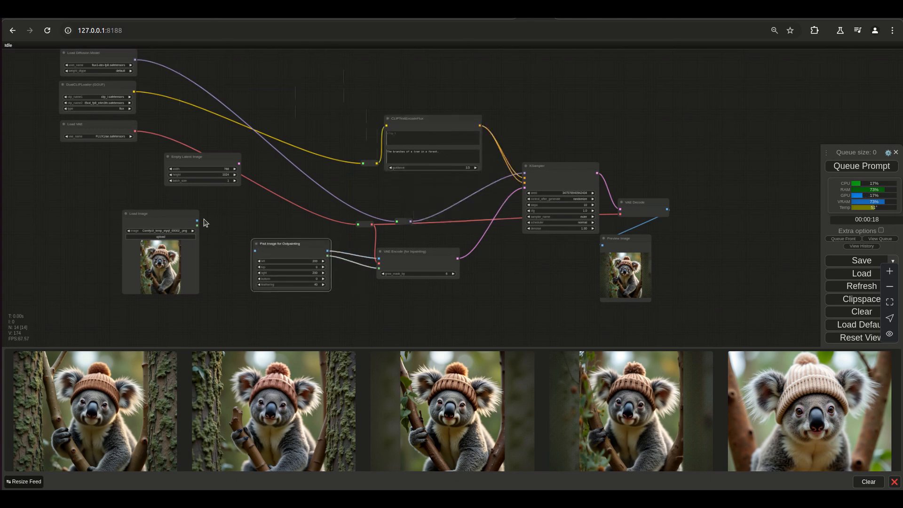
drag(196, 221, 254, 250)
Step: Move KSampler and CLIPTextEncodeFlux closer to the chain, and gather the three reroutes beside the model loaders
drag(572, 177, 542, 181)
drag(451, 123, 442, 85)
drag(364, 160, 248, 73)
drag(401, 222, 243, 85)
drag(368, 227, 253, 113)
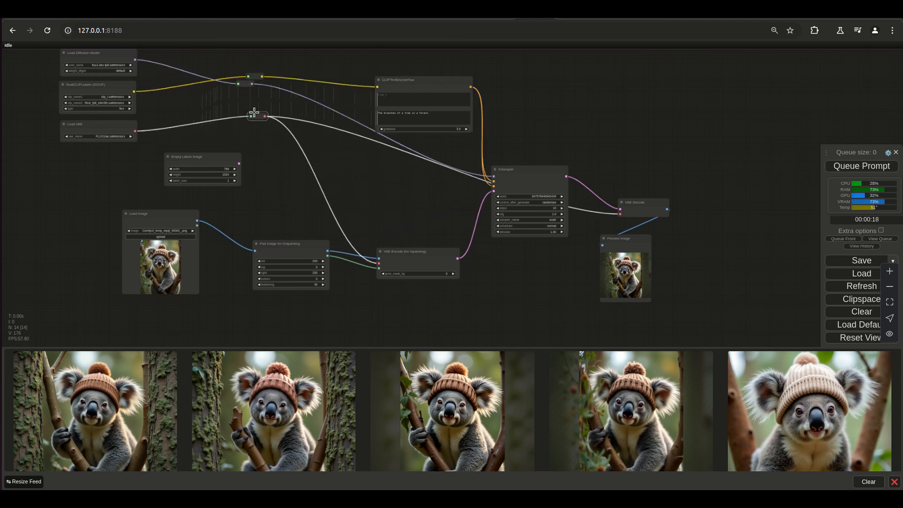
Step: Remove the unused Empty Latent Image node
drag(202, 172, 194, 176)
right_click(195, 175)
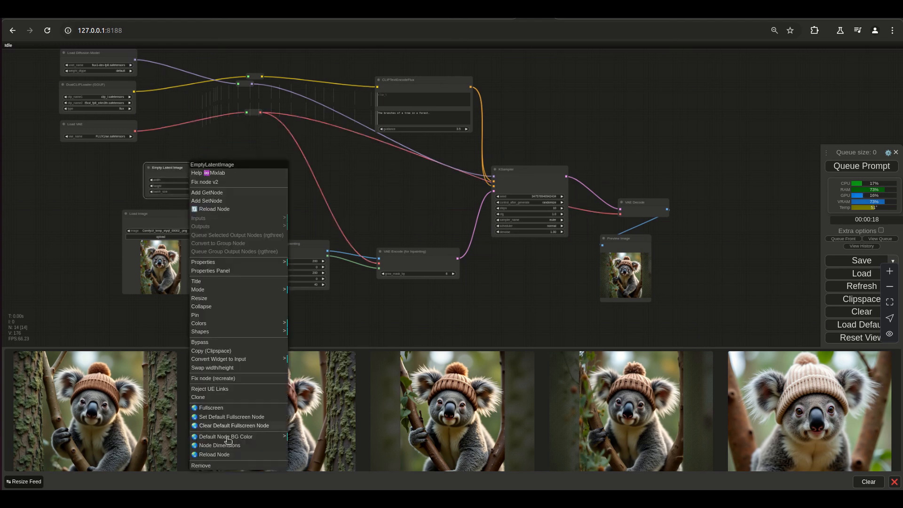
click(240, 358)
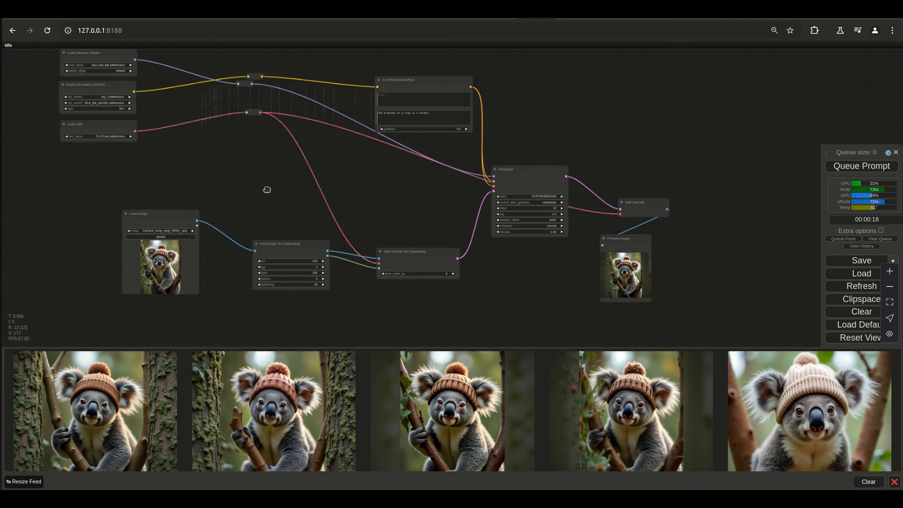
Step: Bring Pad Image for Outpainting, VAE Encode (for Inpainting), KSampler and CLIPTextEncodeFlux closer to the model loaders
drag(266, 192, 273, 246)
drag(293, 295, 255, 222)
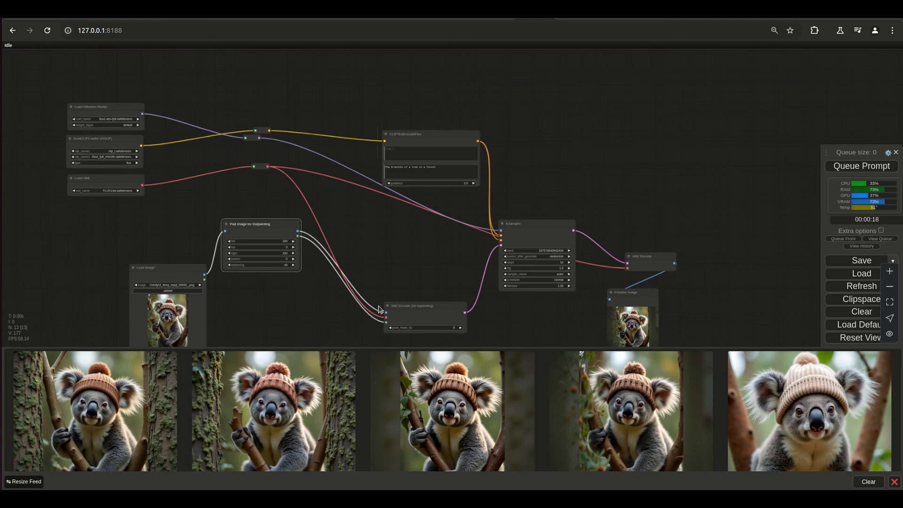
drag(412, 307, 341, 229)
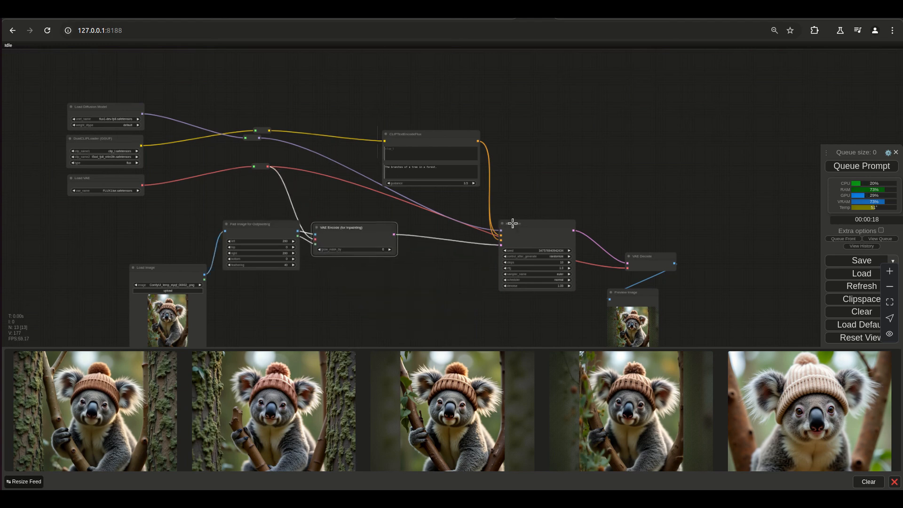
drag(511, 226, 486, 207)
drag(417, 138, 141, 145)
Step: Remove the three reroute nodes carrying the model, CLIP and VAE links
right_click(261, 131)
click(269, 344)
right_click(250, 139)
click(256, 352)
right_click(259, 167)
click(265, 379)
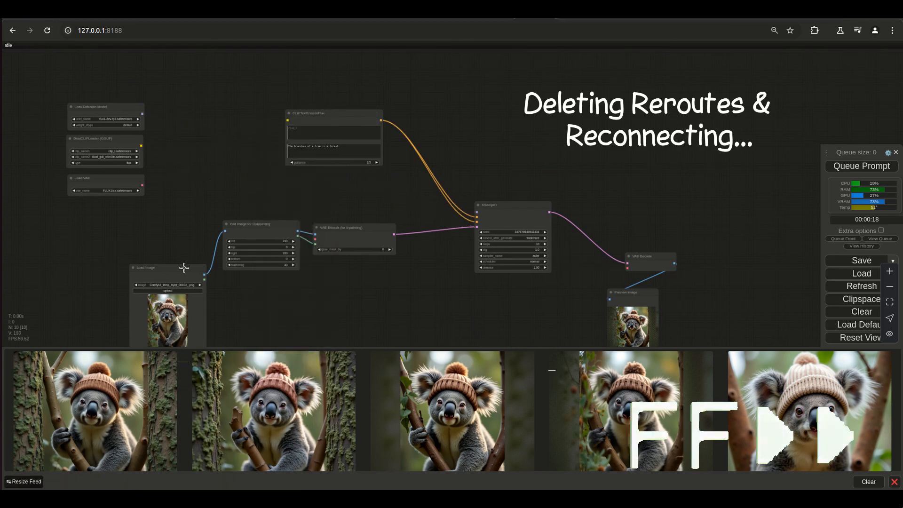
Step: Pull Load Image, Pad Image for Outpainting, VAE Encode, KSampler, VAE Decode and Preview Image into a more compact layout
drag(184, 268, 144, 223)
drag(263, 224, 218, 224)
drag(328, 227, 288, 226)
drag(505, 207, 438, 217)
drag(647, 256, 531, 213)
drag(634, 292, 595, 213)
Step: Reconnect the loaders directly: model to KSampler, CLIP to CLIPTextEncodeFlux, and VAE to VAE Encode (for Inpainting) and VAE Decode
scroll(206, 156, up, 3)
drag(205, 156, 235, 202)
drag(149, 188, 229, 137)
drag(149, 146, 507, 290)
drag(552, 280, 432, 138)
drag(362, 294, 362, 285)
drag(244, 254, 282, 254)
drag(188, 241, 364, 301)
drag(699, 278, 188, 241)
Step: Place VAE Decode and a much larger Preview Image beside the KSampler, leaving gaps that show their links
drag(784, 279, 642, 199)
drag(554, 241, 555, 134)
drag(648, 208, 565, 170)
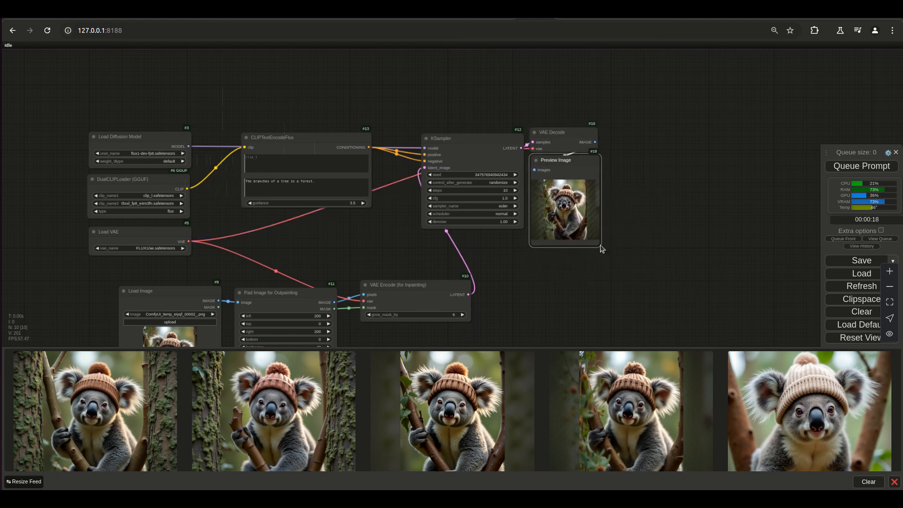
drag(613, 278, 732, 355)
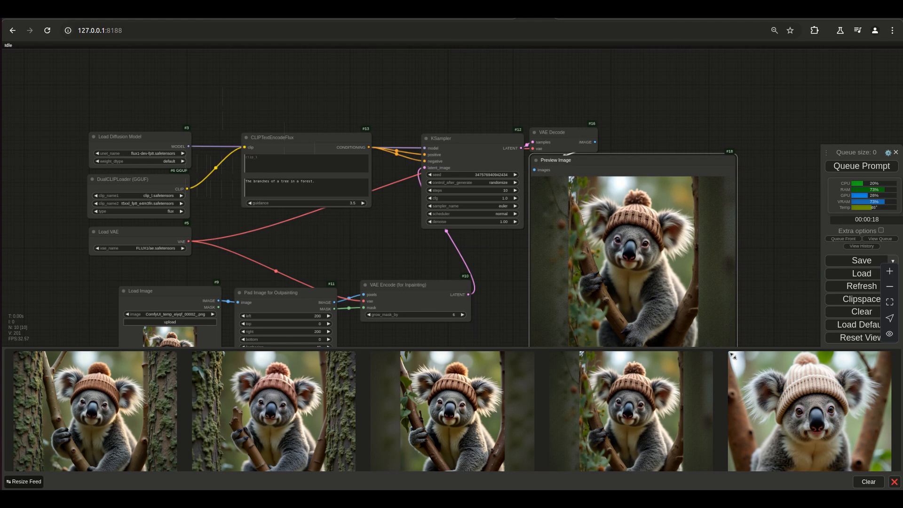
drag(617, 165, 619, 175)
drag(459, 139, 433, 138)
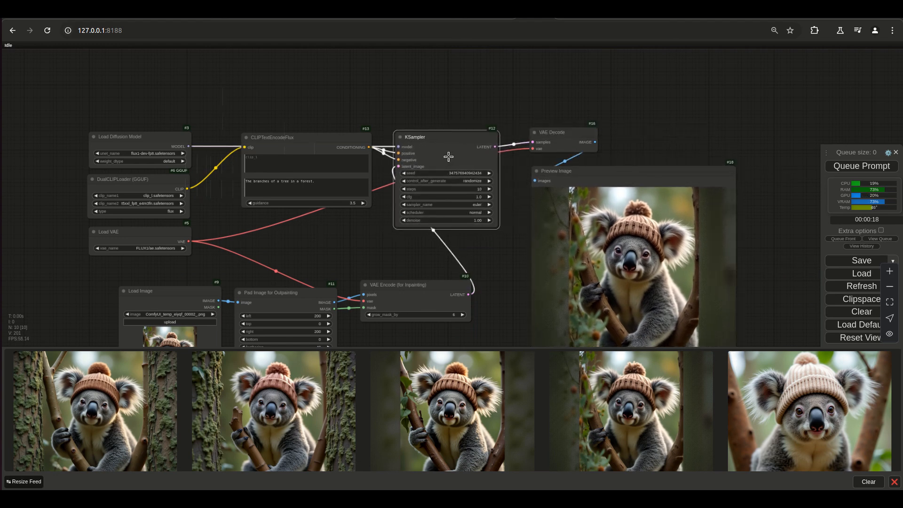
Step: Move Pad Image for Outpainting, VAE Encode (for Inpainting) and Load Image up beneath the upper row of nodes
drag(268, 292, 288, 237)
drag(423, 258, 423, 213)
drag(190, 263, 172, 246)
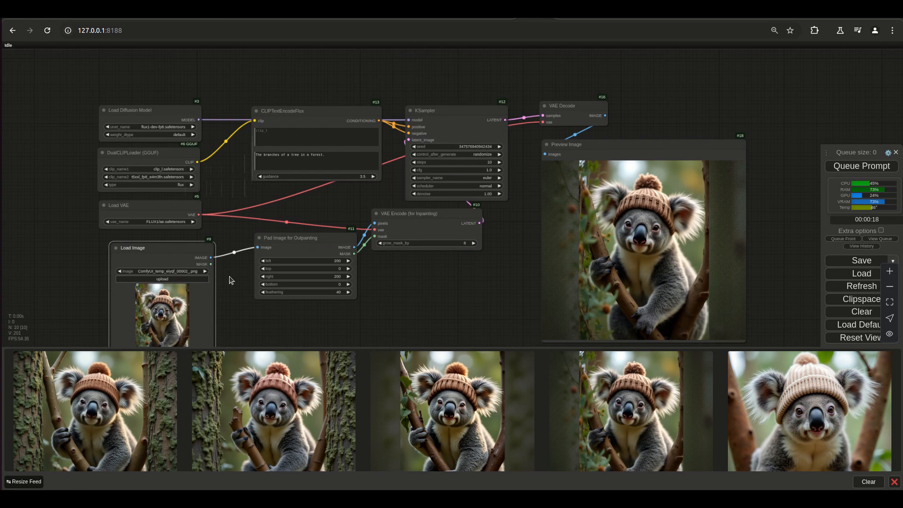
scroll(355, 286, down, 1)
drag(435, 310, 432, 287)
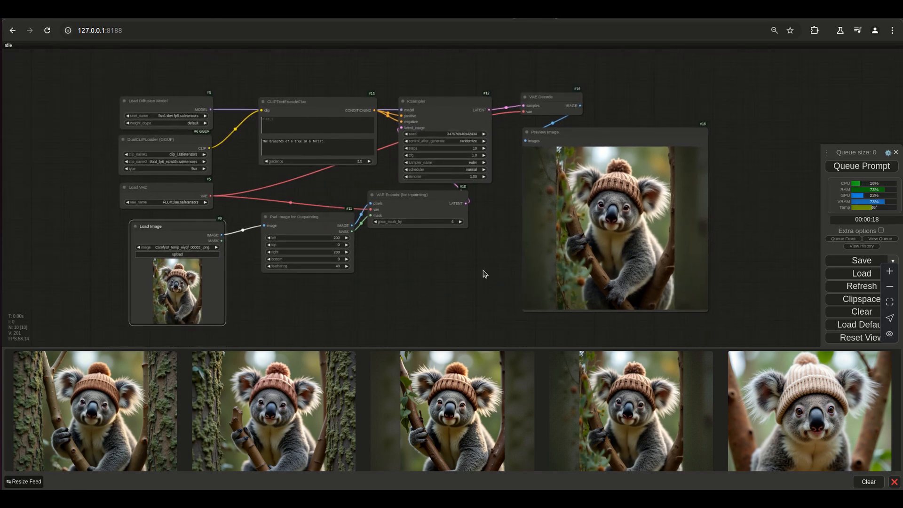
Step: Queue the outpainting workflow, and rerun it with the prompt "A Koala in the branches of a tree in a forest."
click(830, 167)
scroll(541, 265, up, 2)
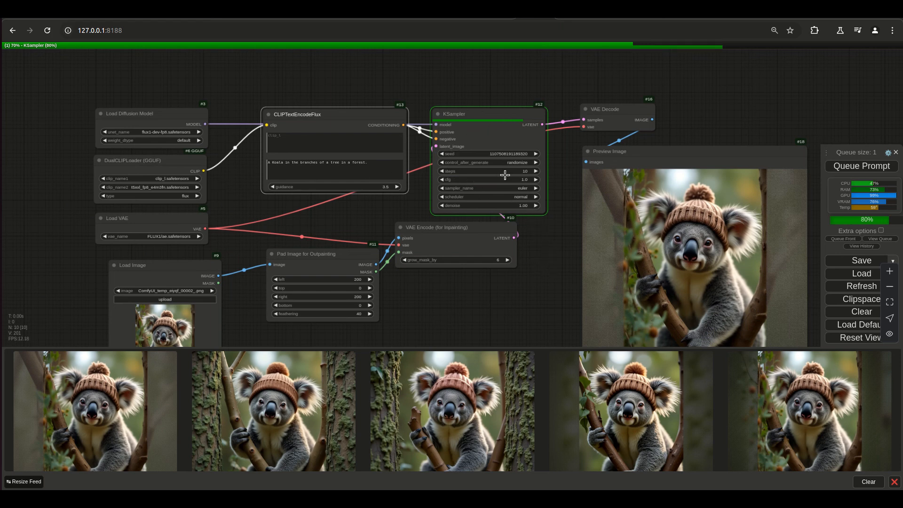
Step: Shift Pad Image for Outpainting toward the loaders, and move Load Image down to separate it from the other nodes
drag(331, 255, 305, 251)
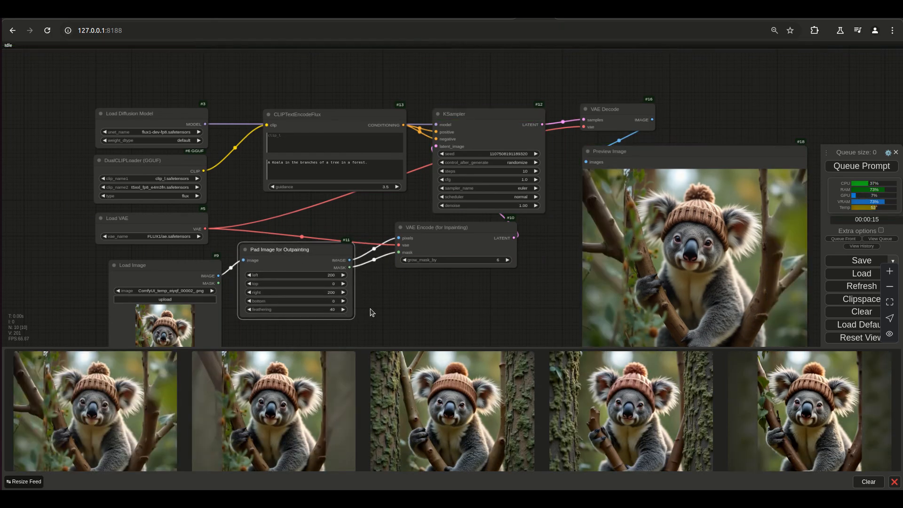
drag(412, 319, 383, 274)
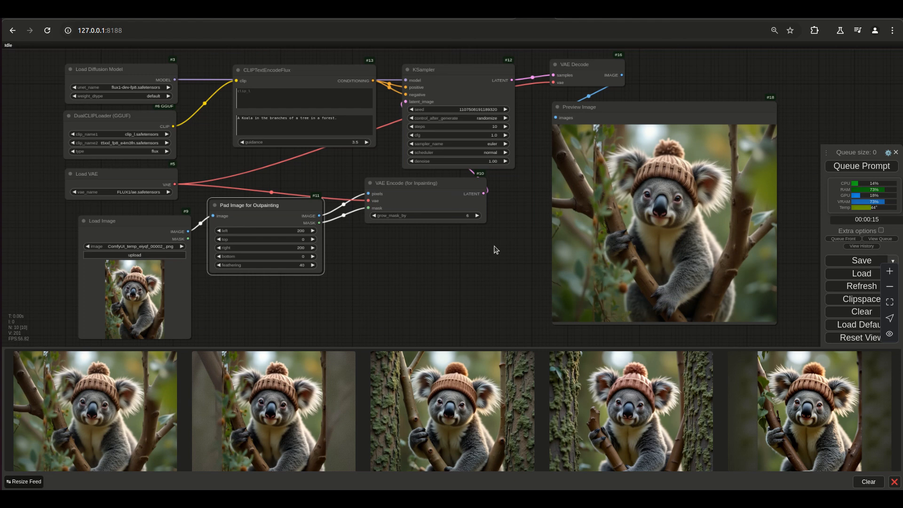
scroll(495, 250, down, 4)
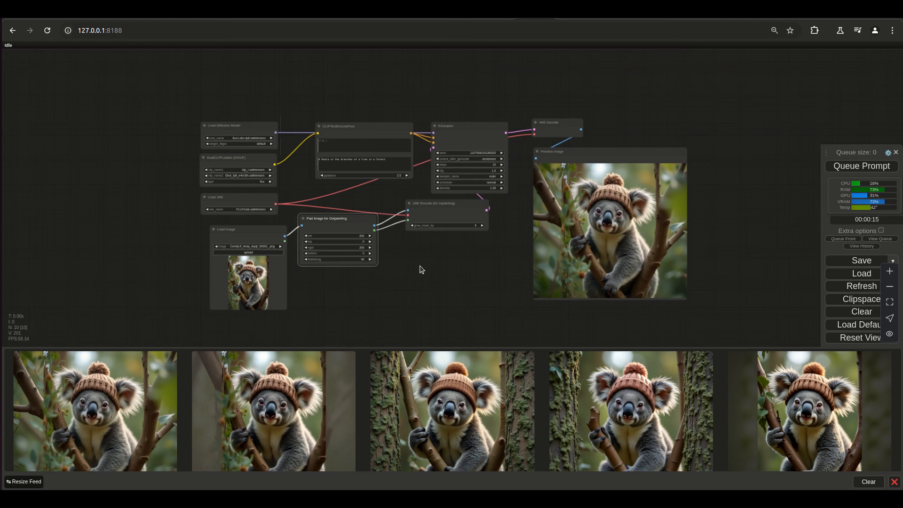
drag(441, 291, 441, 248)
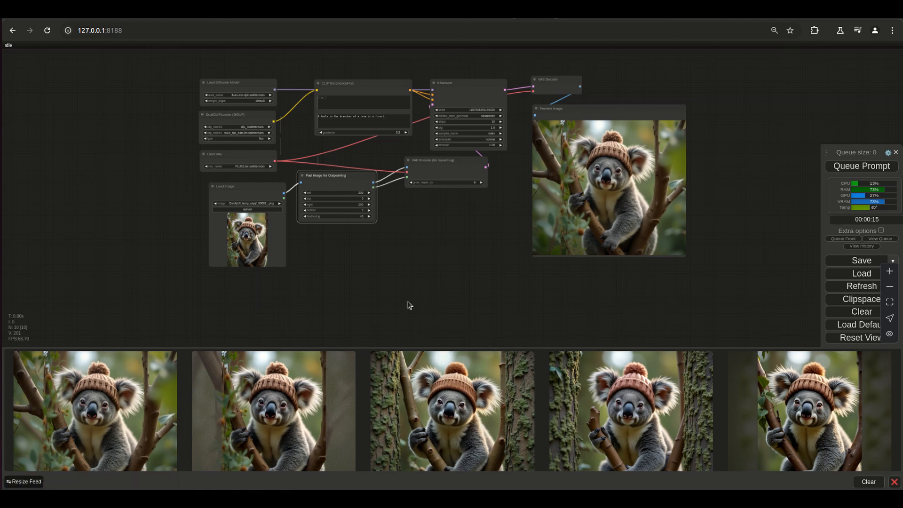
drag(255, 186, 265, 246)
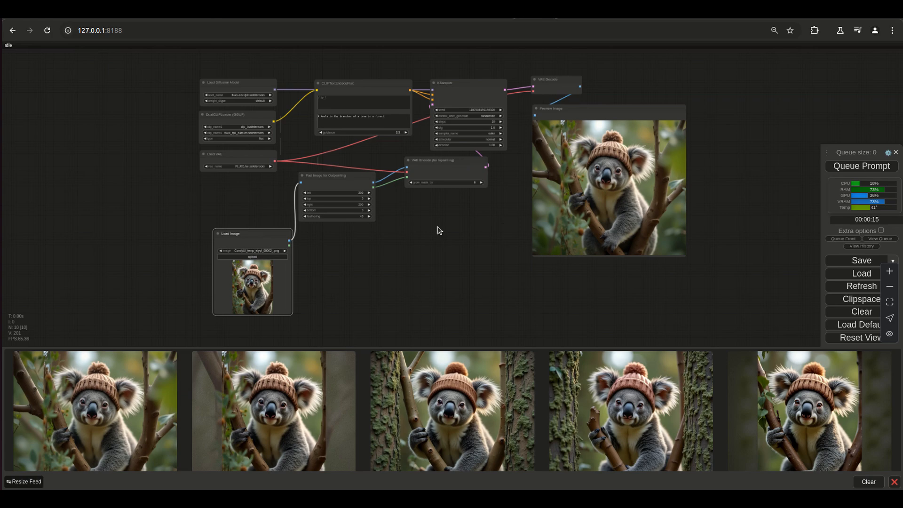
Step: Examine the finished outpainting workflow, covering the loaded image, padding values, koala prompt, sampler settings and preview
scroll(439, 229, up, 8)
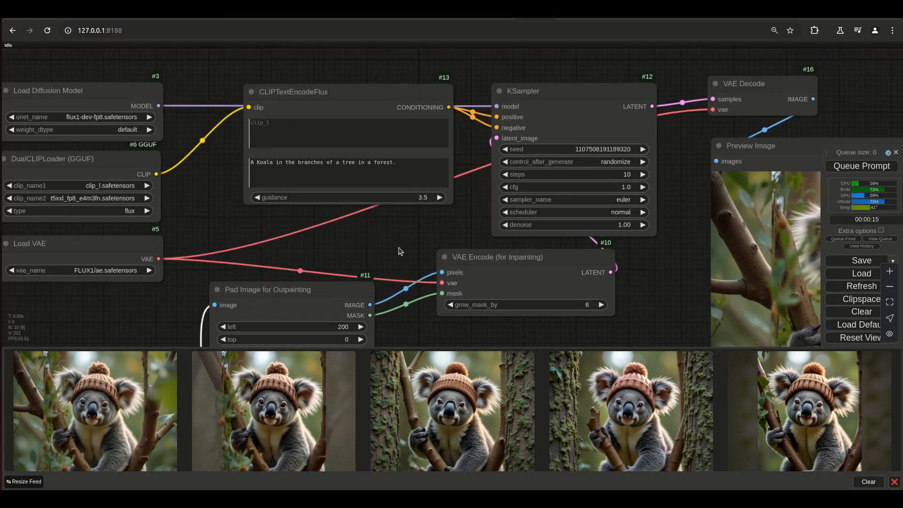
scroll(401, 250, down, 10)
scroll(424, 267, up, 4)
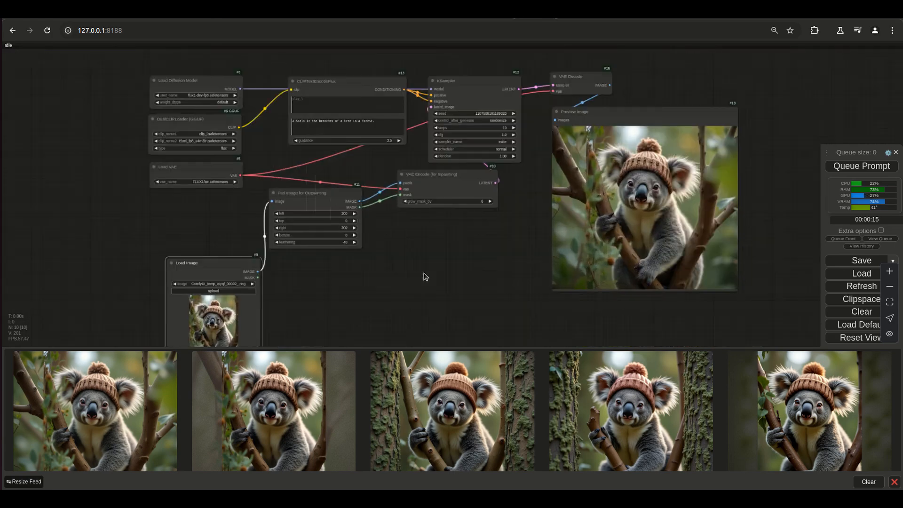
drag(416, 300, 422, 244)
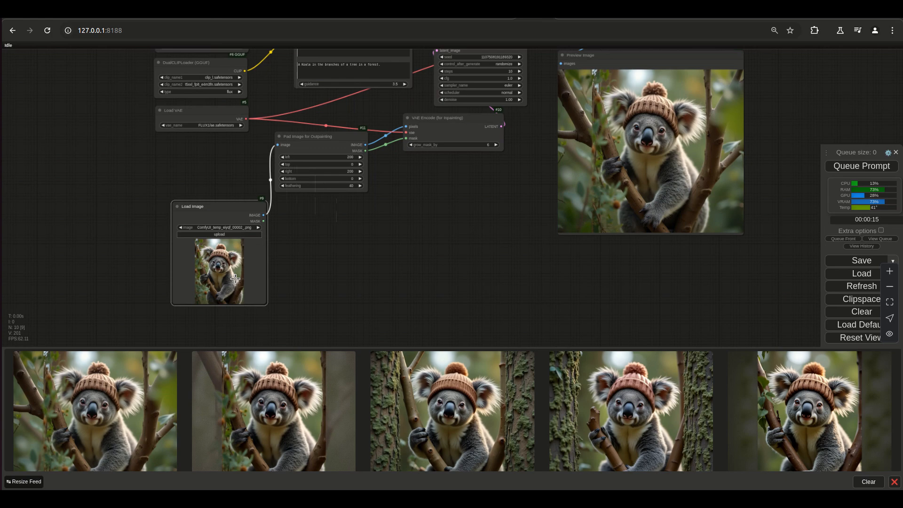
scroll(418, 209, up, 6)
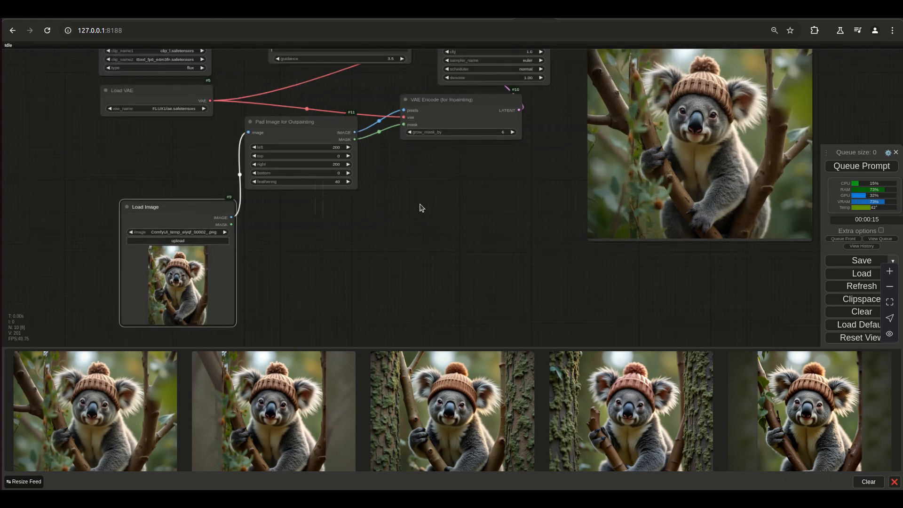
scroll(367, 193, up, 1)
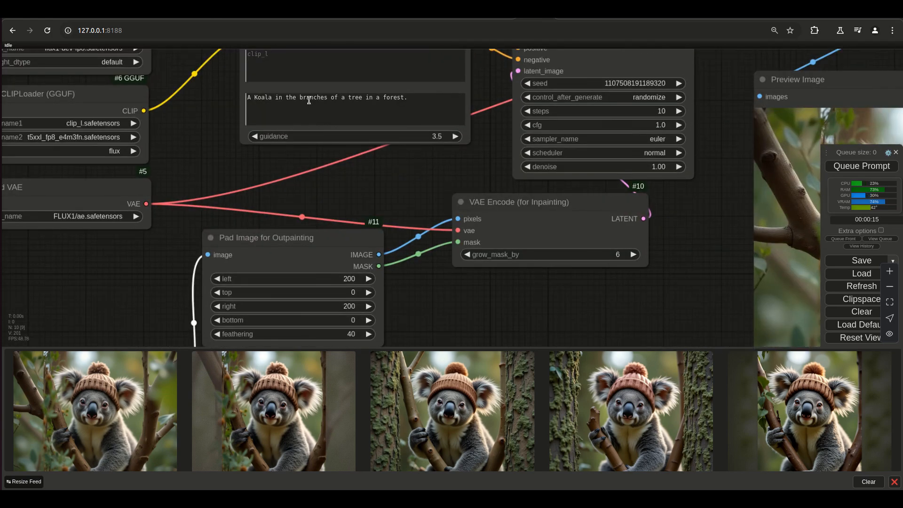
scroll(382, 204, down, 9)
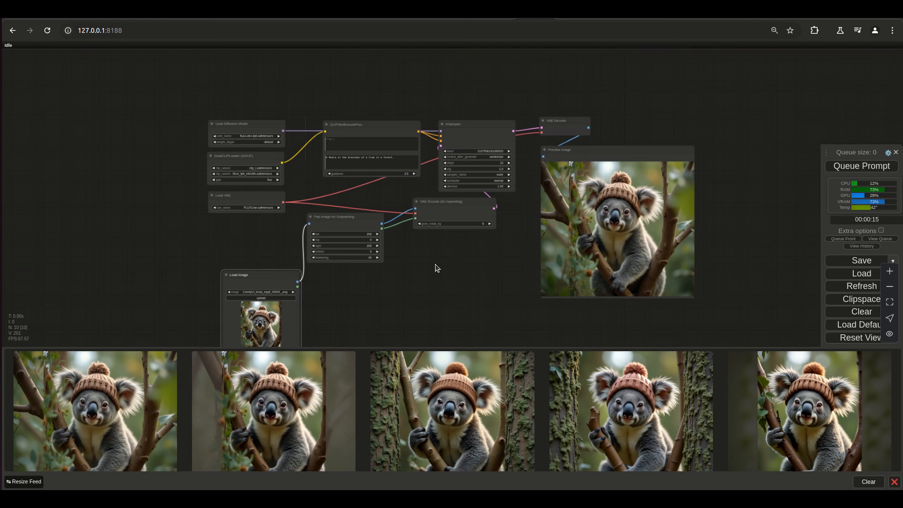
drag(402, 261, 397, 204)
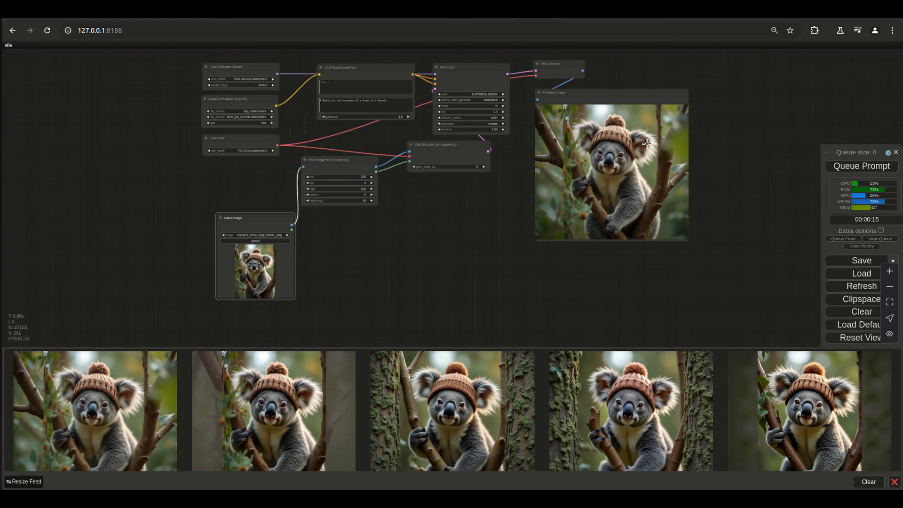
Step: Move Pad Image for Outpainting up, just below CLIPTextEncodeFlux and next to VAE Encode (for Inpainting)
drag(334, 160, 348, 137)
scroll(443, 252, down, 4)
scroll(341, 291, up, 5)
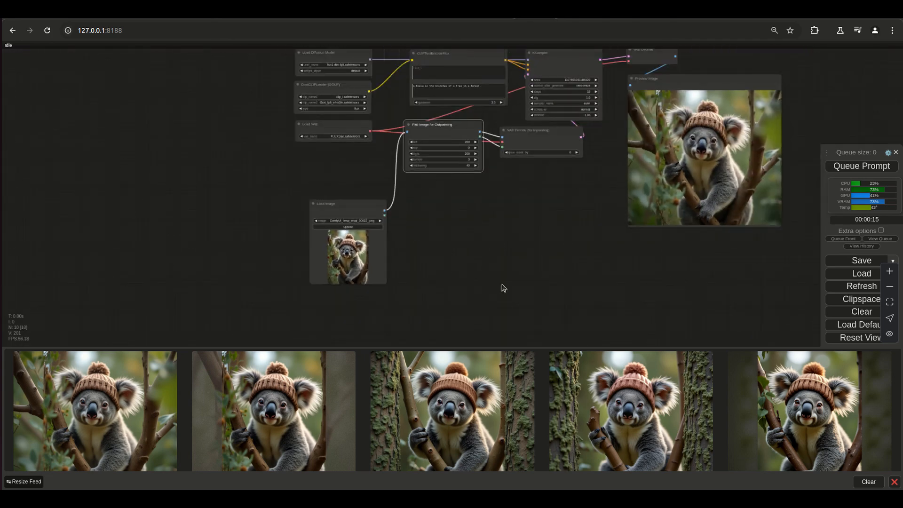
Step: View the feed's koala image with mossy tree trunks on both sides at full size, and close it
drag(515, 215, 481, 298)
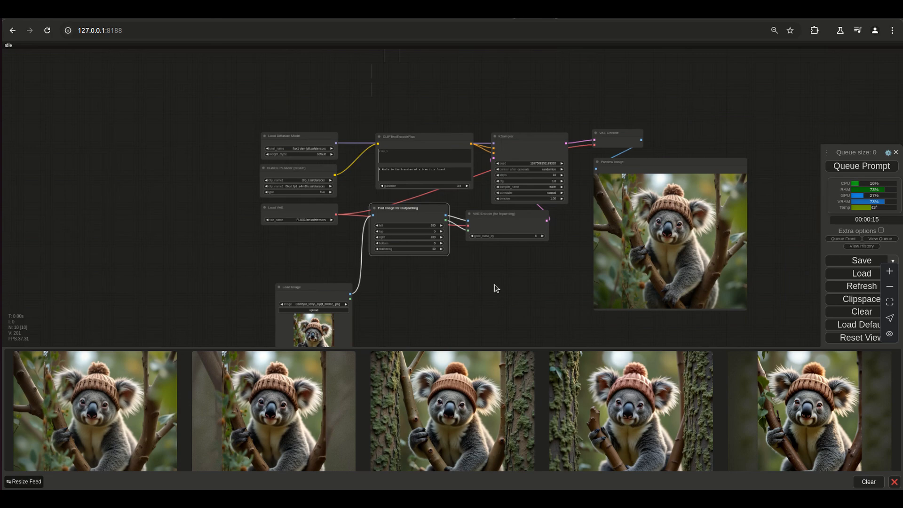
click(463, 379)
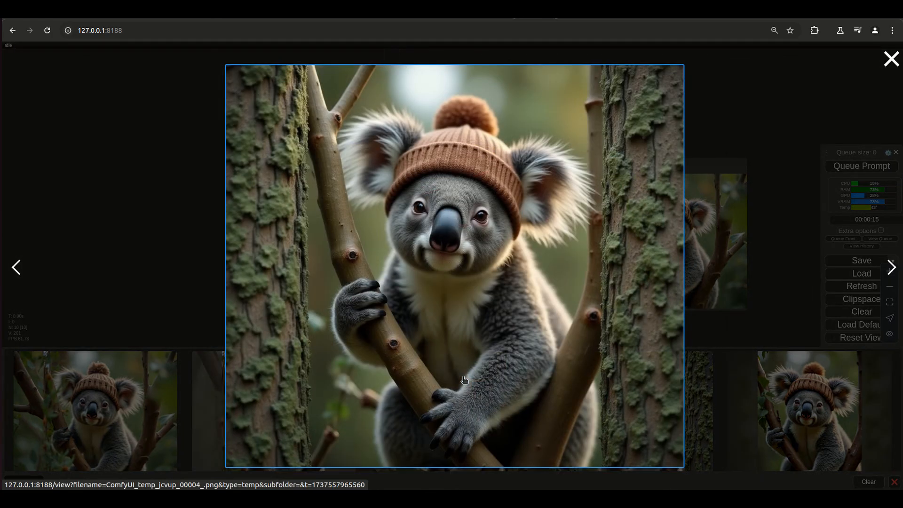
click(165, 254)
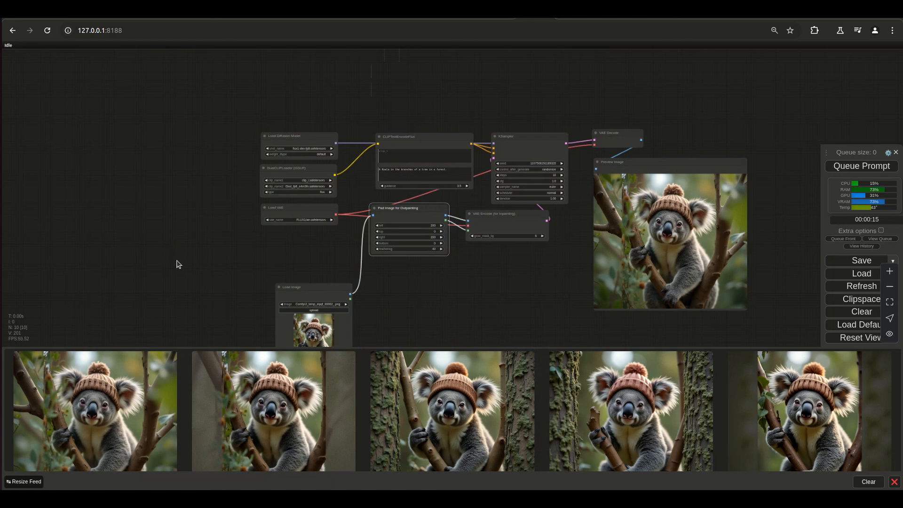
Step: Move the Load Image node up directly below Load VAE
drag(224, 276, 130, 226)
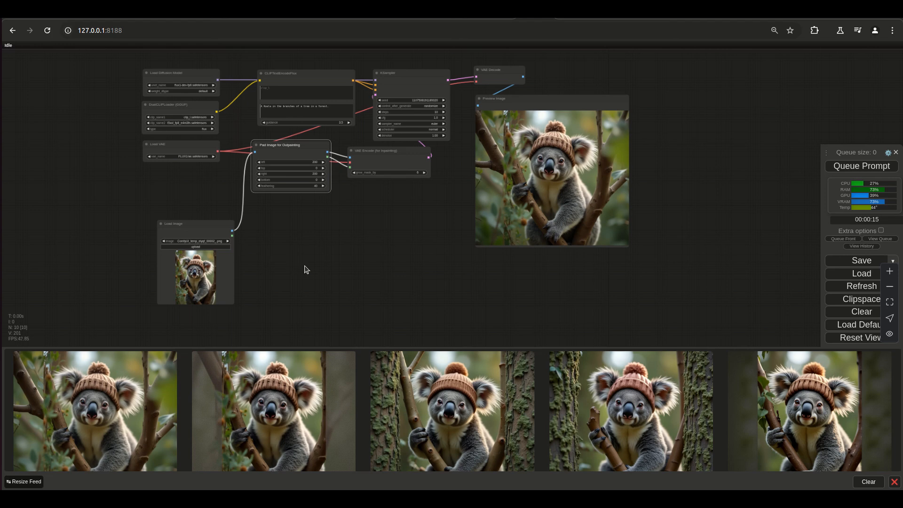
drag(200, 217, 185, 167)
drag(288, 224, 287, 334)
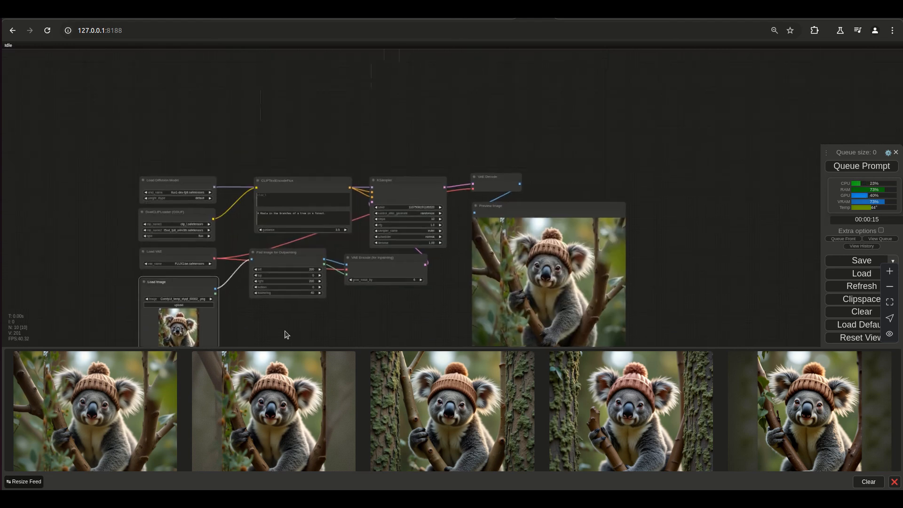
Step: Move VAE Decode right beside KSampler and bring the Preview Image node in directly below it
drag(297, 249, 300, 244)
drag(480, 149, 461, 154)
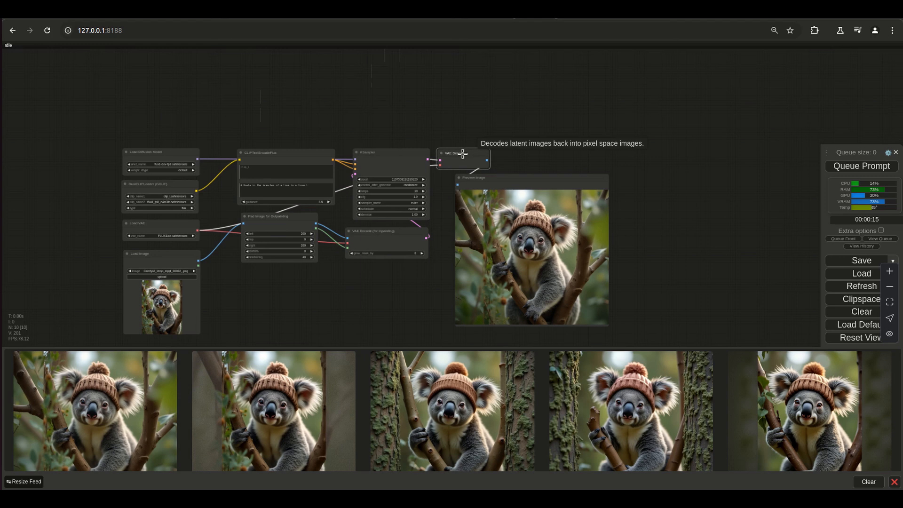
drag(483, 183, 463, 184)
drag(351, 306, 360, 289)
click(359, 289)
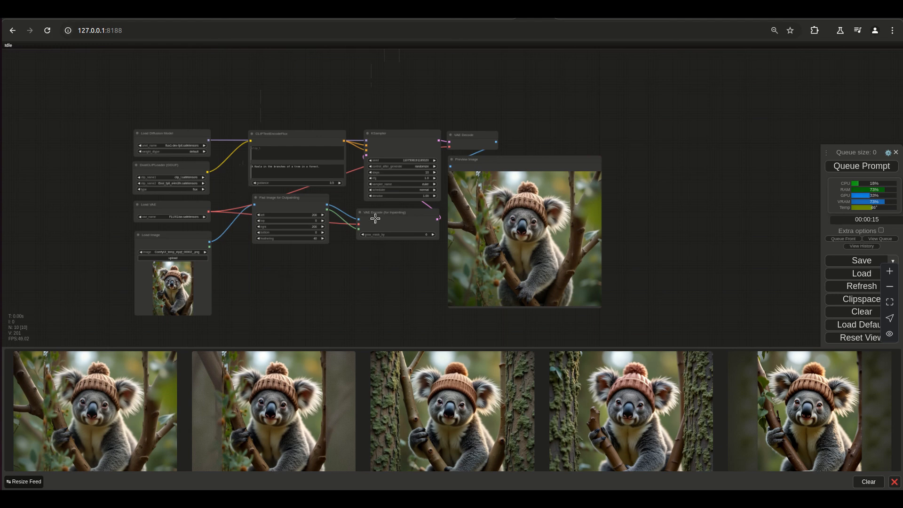
Step: Move VAE Encode (for Inpainting) up just below KSampler and line up Pad Image for Outpainting beside it at the same height
drag(374, 214, 370, 212)
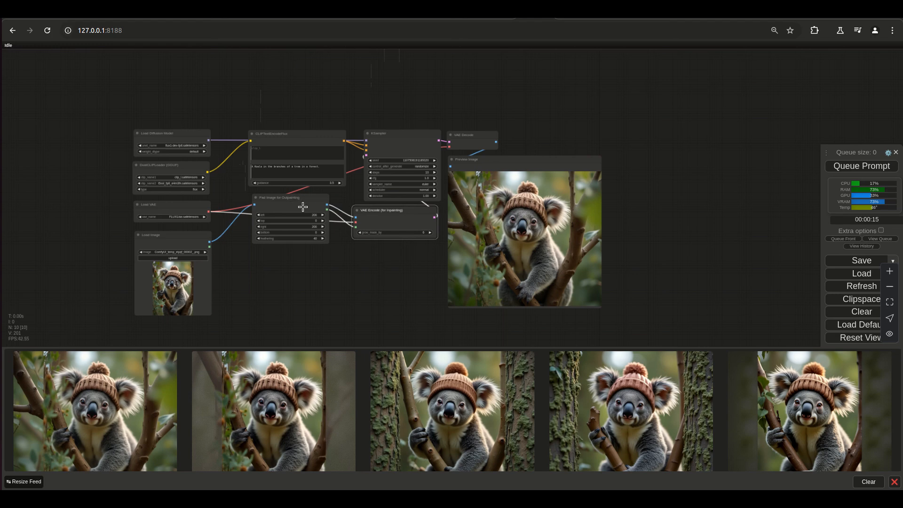
drag(295, 203, 306, 215)
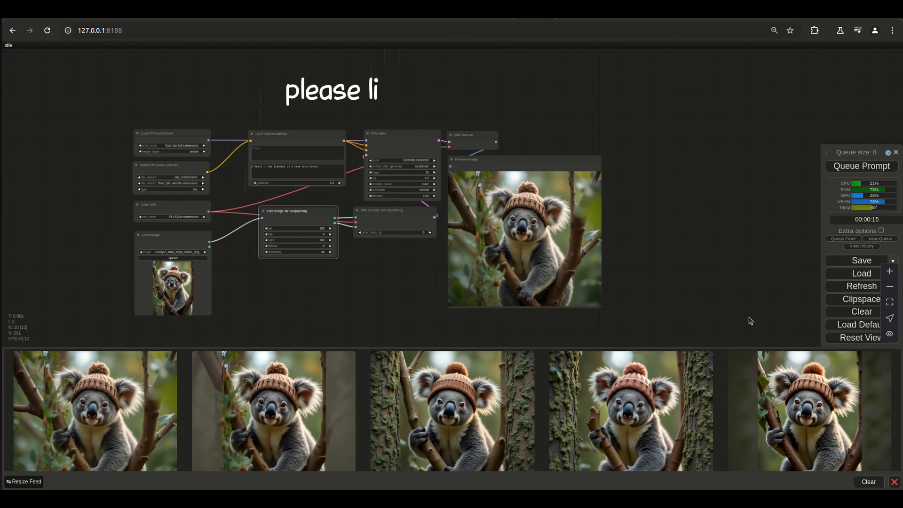
click(787, 11)
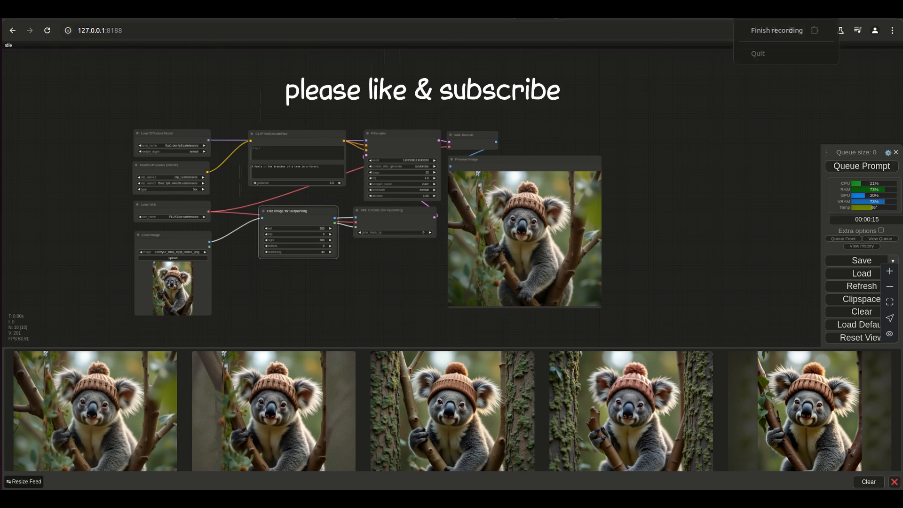
click(788, 37)
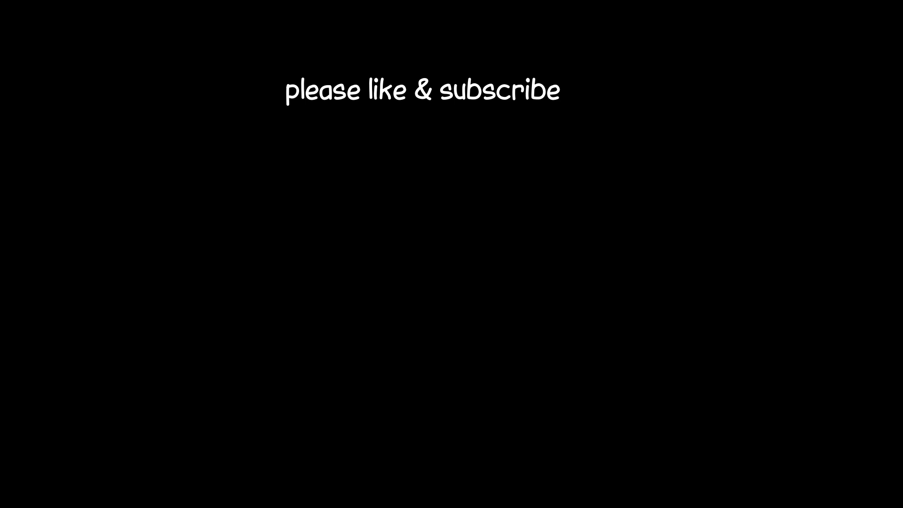